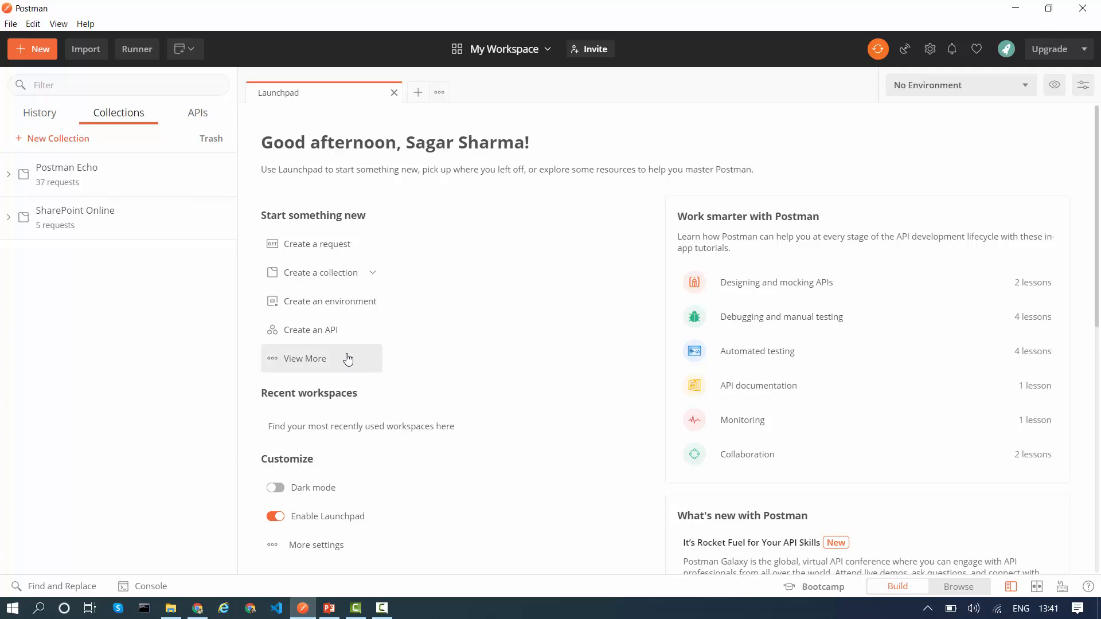
Create a new collection named TestPostmanWithSPOnline.
left_click(41, 140)
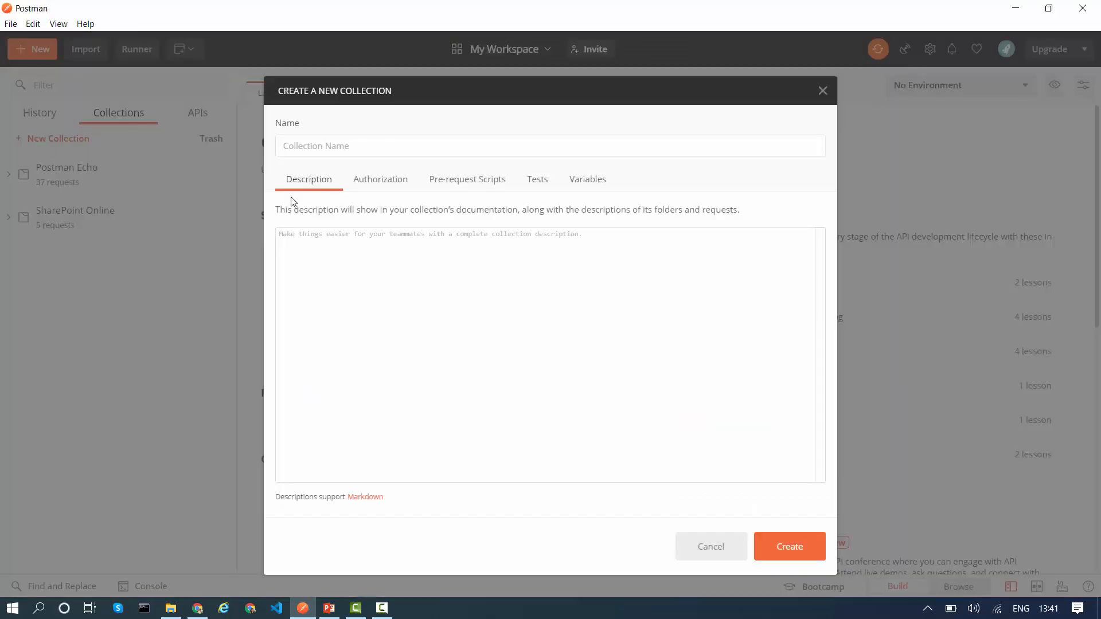
type("TestPostmanWithSPOnline")
left_click(791, 553)
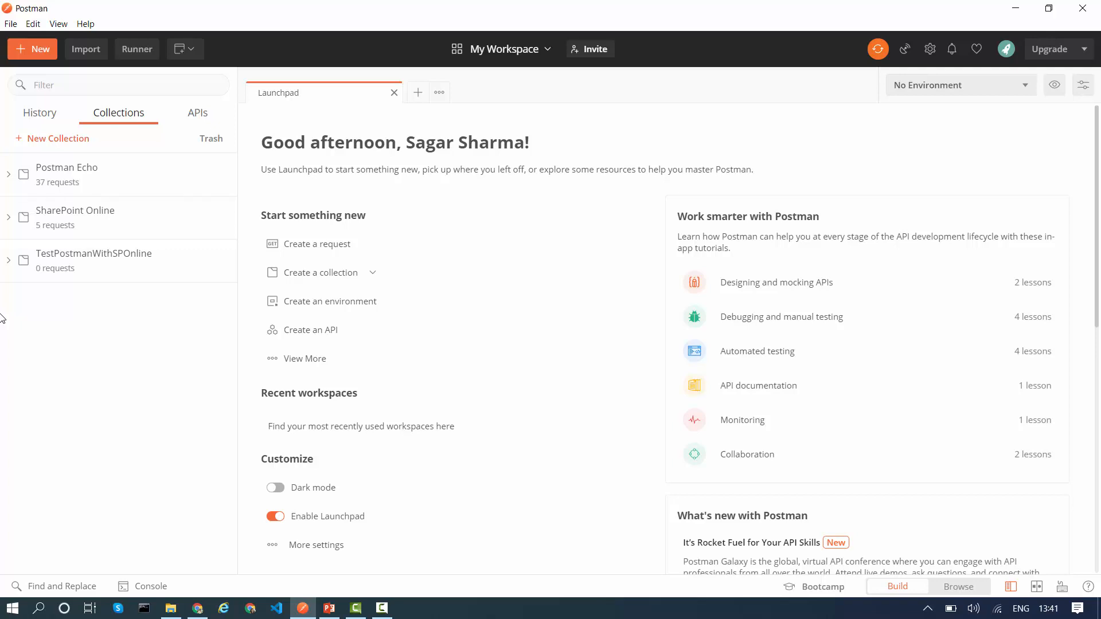
Create a GET request using the Get List Item URL copied from the SharePoint Rest API slide in PowerPoint.
left_click(320, 247)
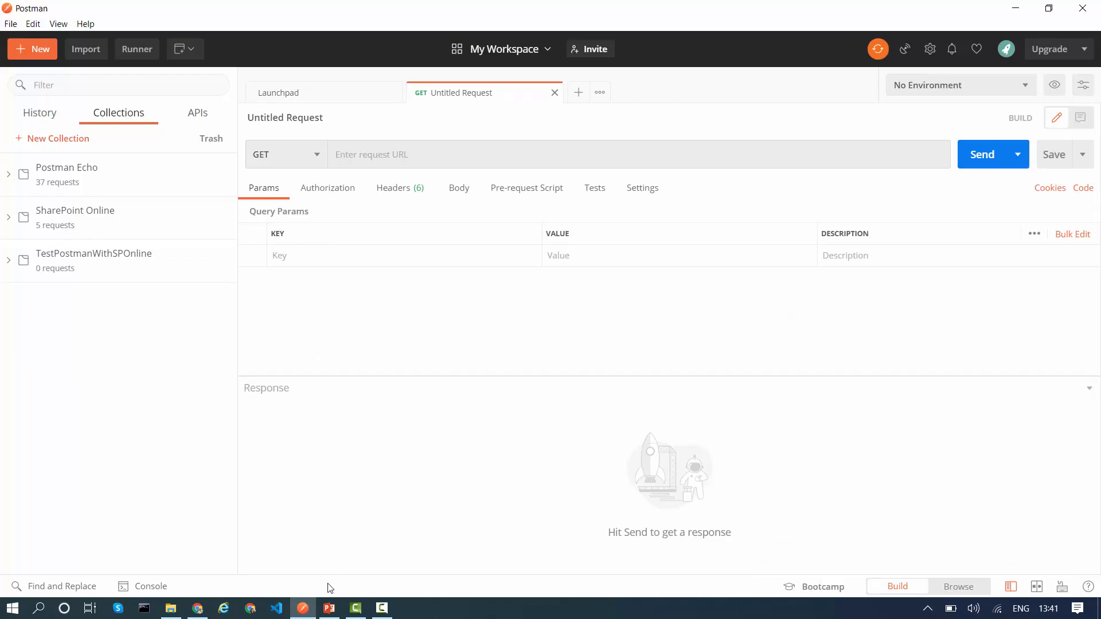
left_click(329, 607)
left_click(40, 430)
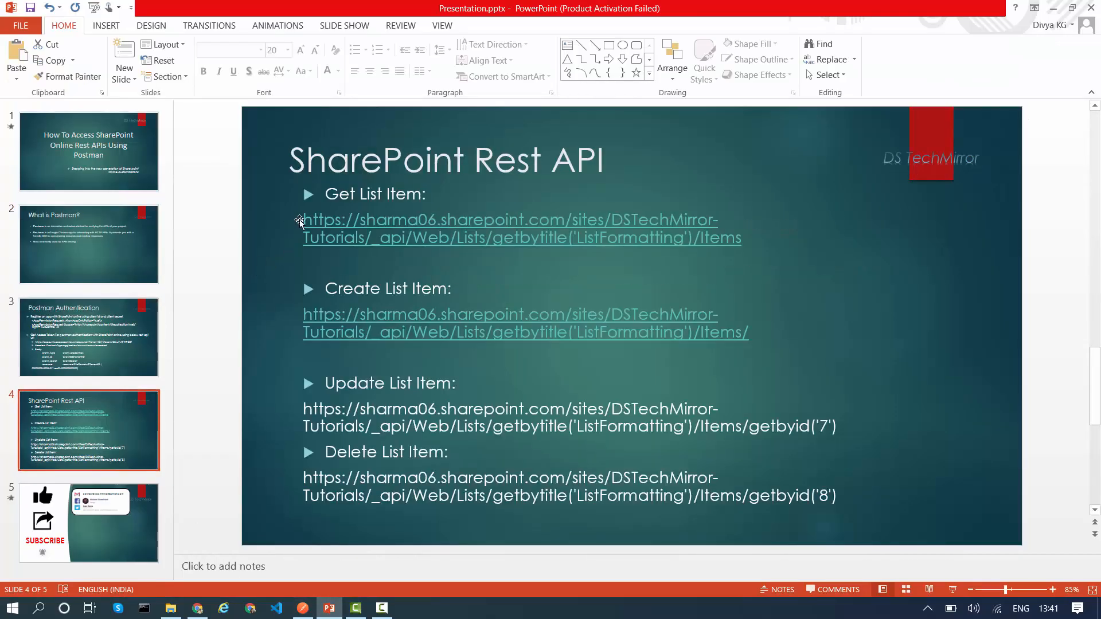
left_click_drag(303, 220, 324, 221)
left_click_drag(477, 232, 741, 238)
key("ctrl+c")
key("alt+Tab")
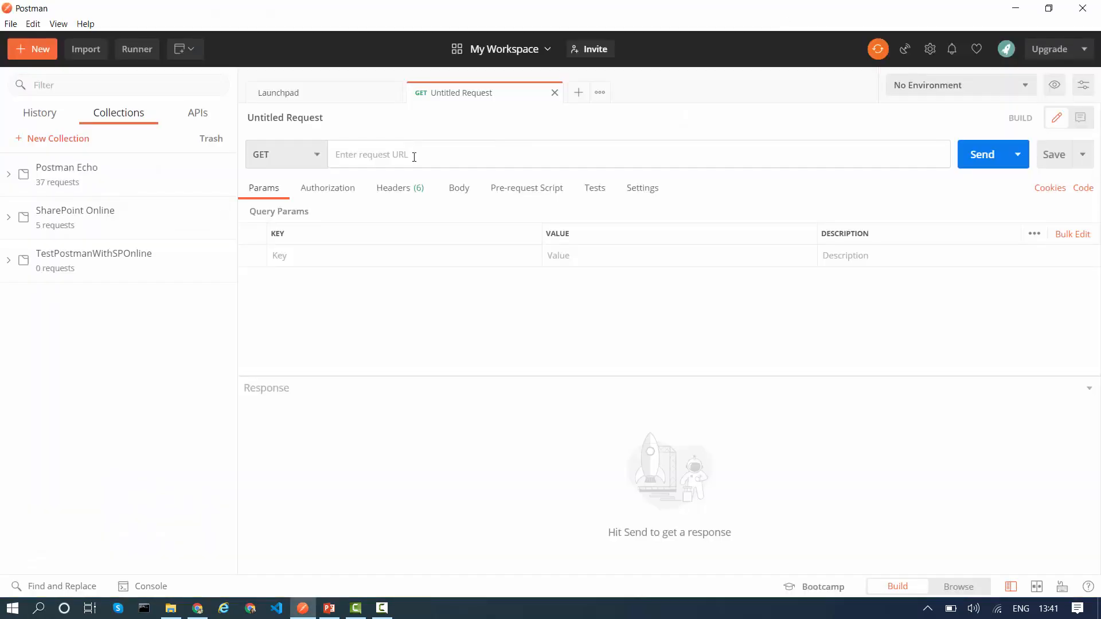
left_click(414, 157)
key("ctrl+v")
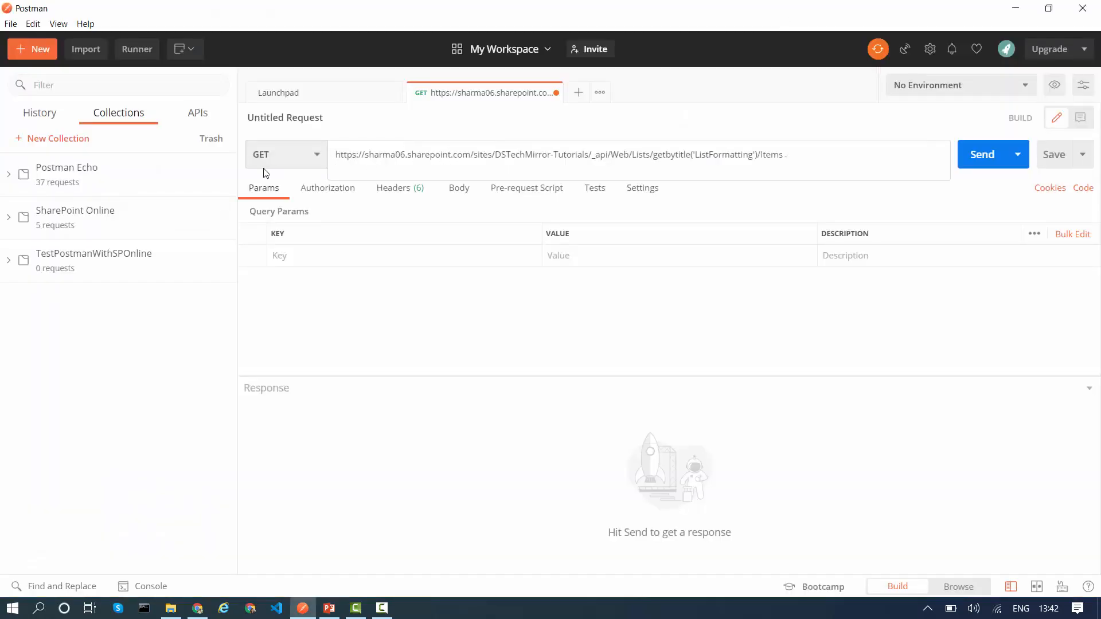
left_click(183, 454)
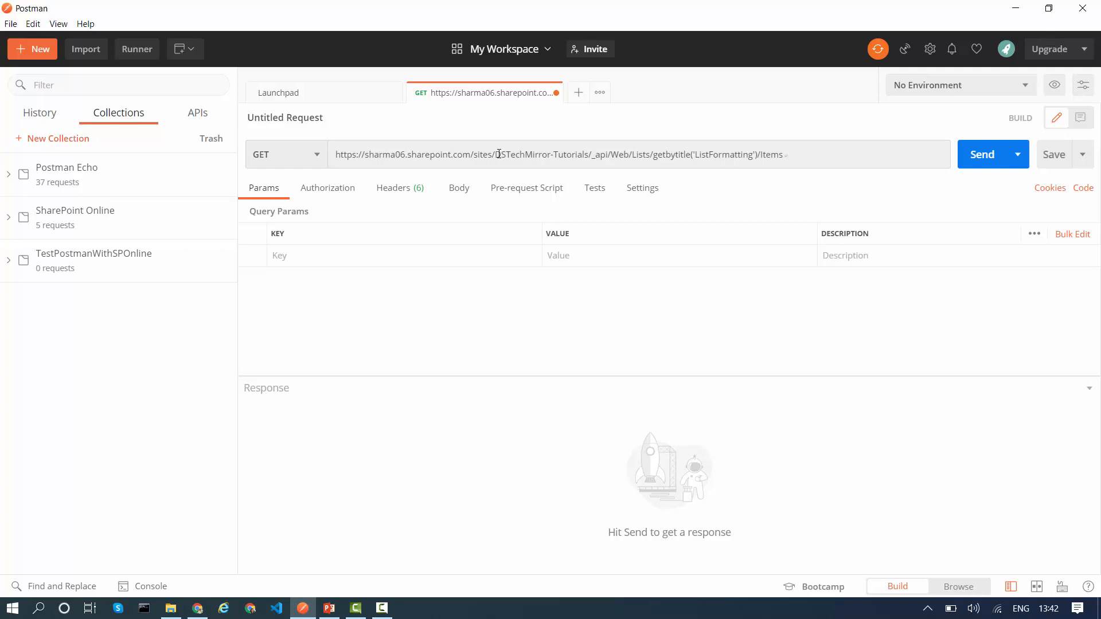
Switch to Chrome, open the Postman list on the DS TechMirror-Tutorials site and check its URL and title.
left_click(204, 613)
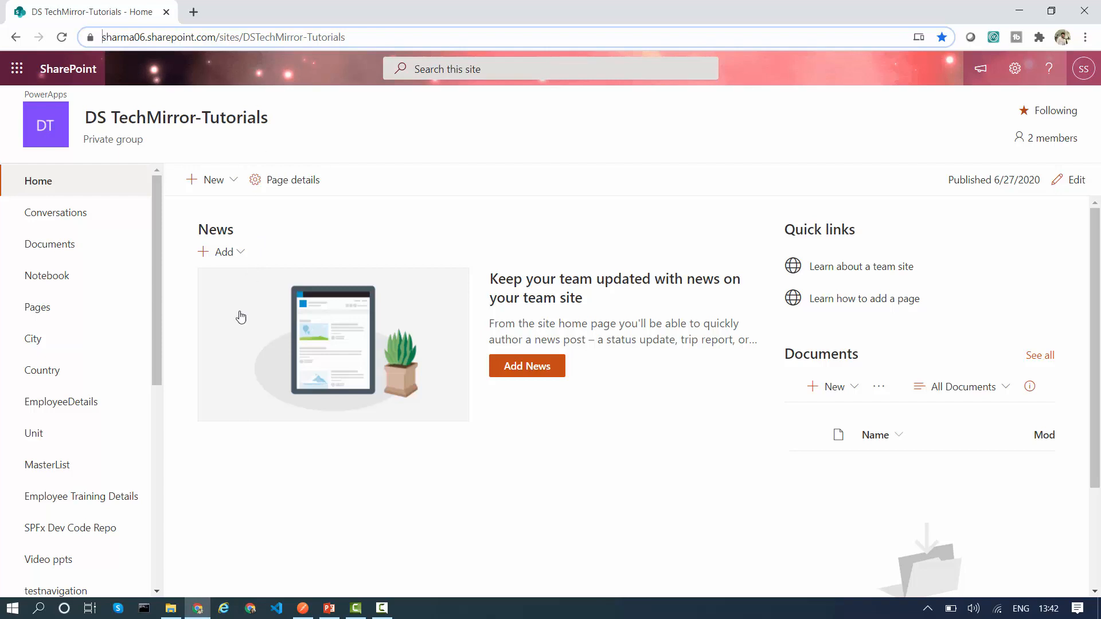
scroll(128, 408, "down", 7)
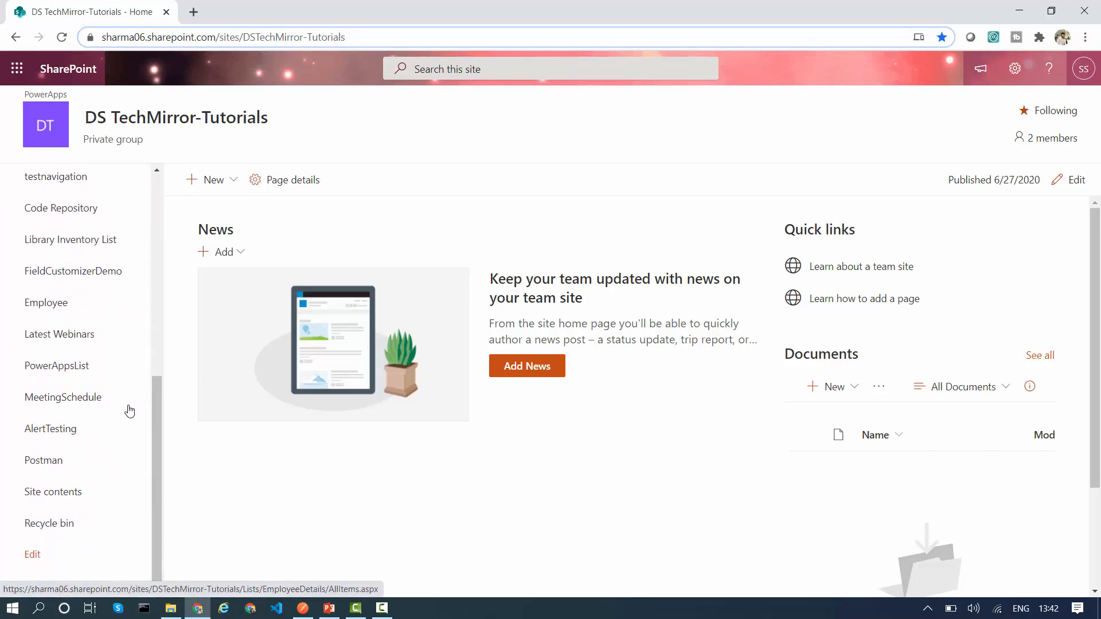
left_click(60, 461)
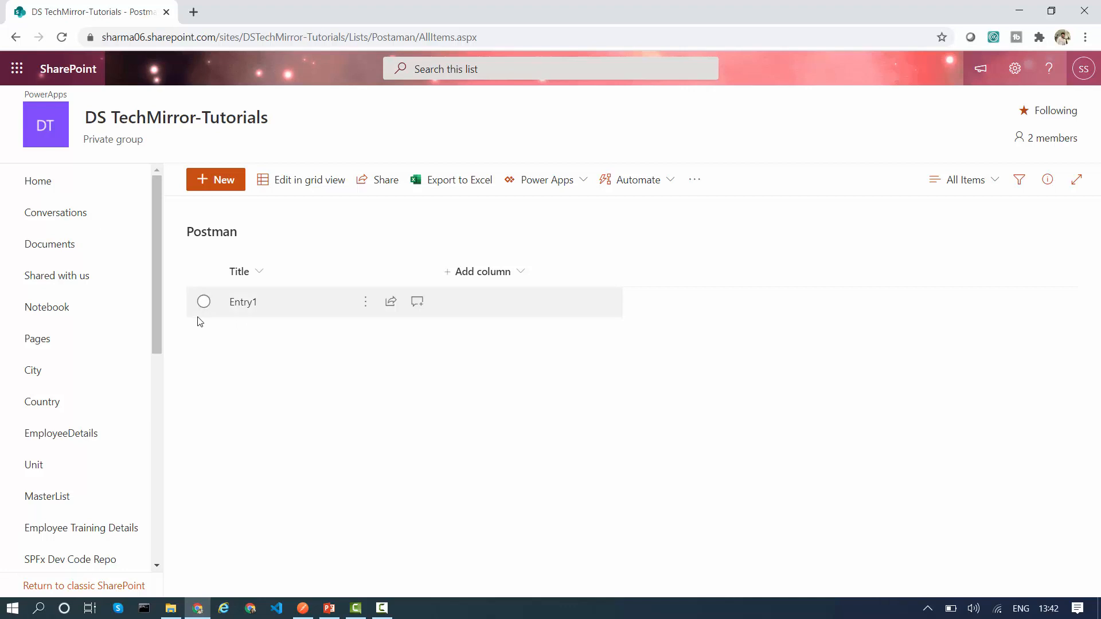
double_click(383, 37)
left_click(255, 237)
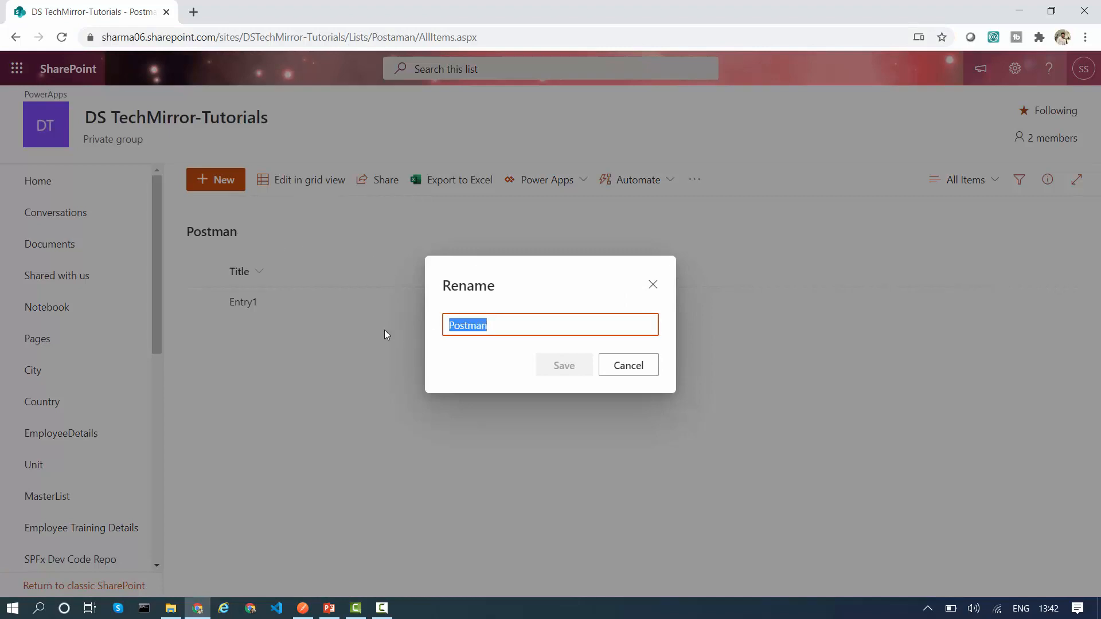
left_click(628, 365)
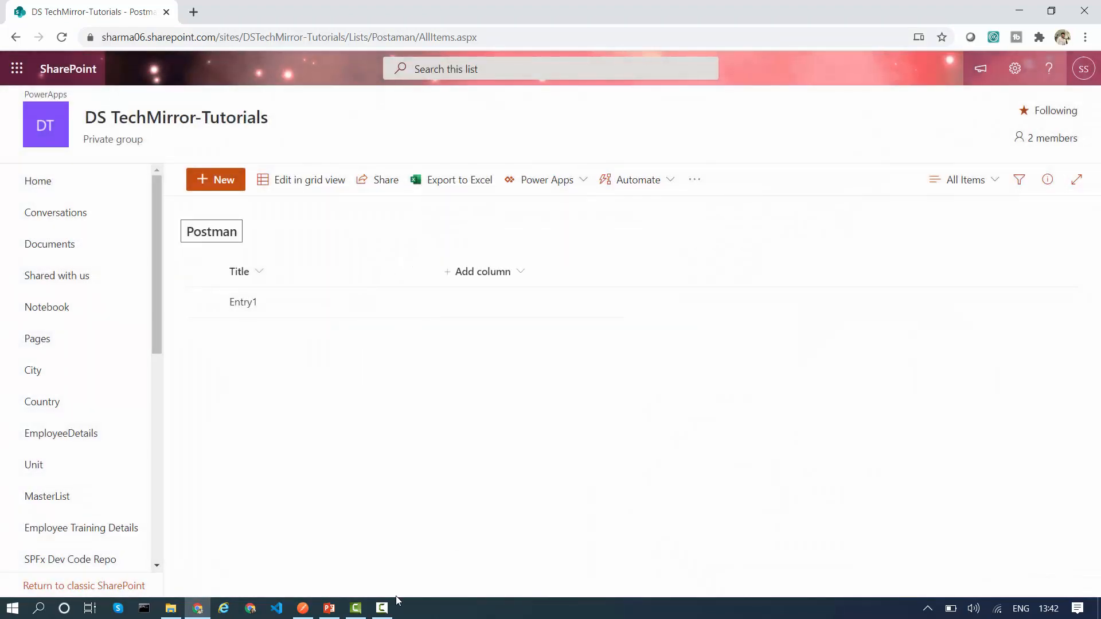
Return to the Postman app and replace the list name in the request URL's getbytitle with Postman.
left_click(303, 608)
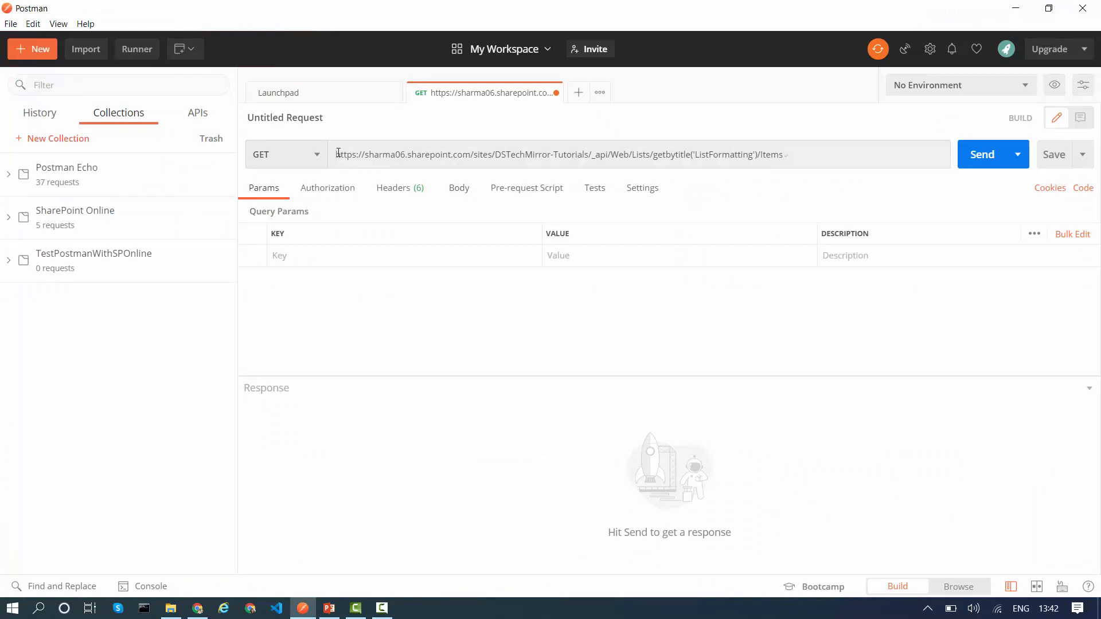
left_click_drag(336, 154, 589, 156)
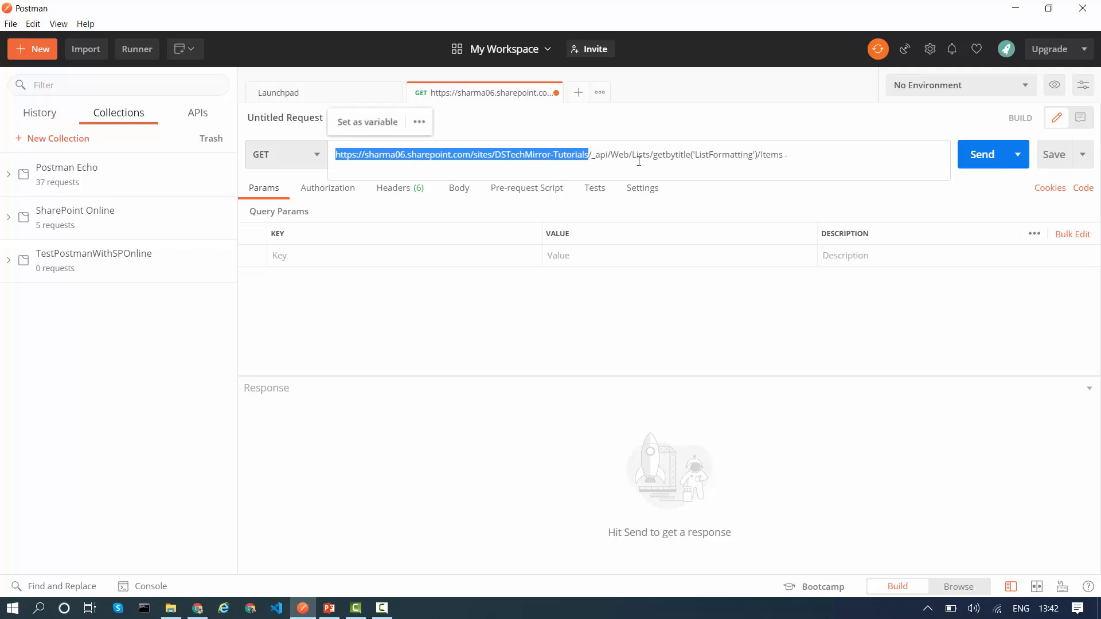
double_click(735, 155)
type("Postman")
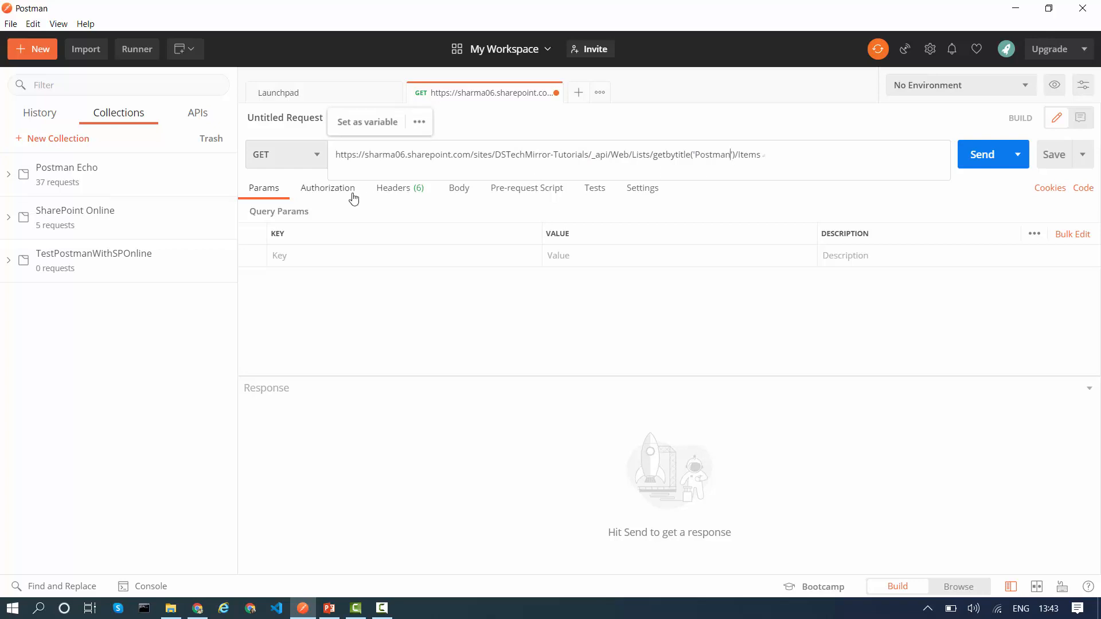
Add an Accept header with the value application/json;odate=verbose to the request.
left_click(395, 189)
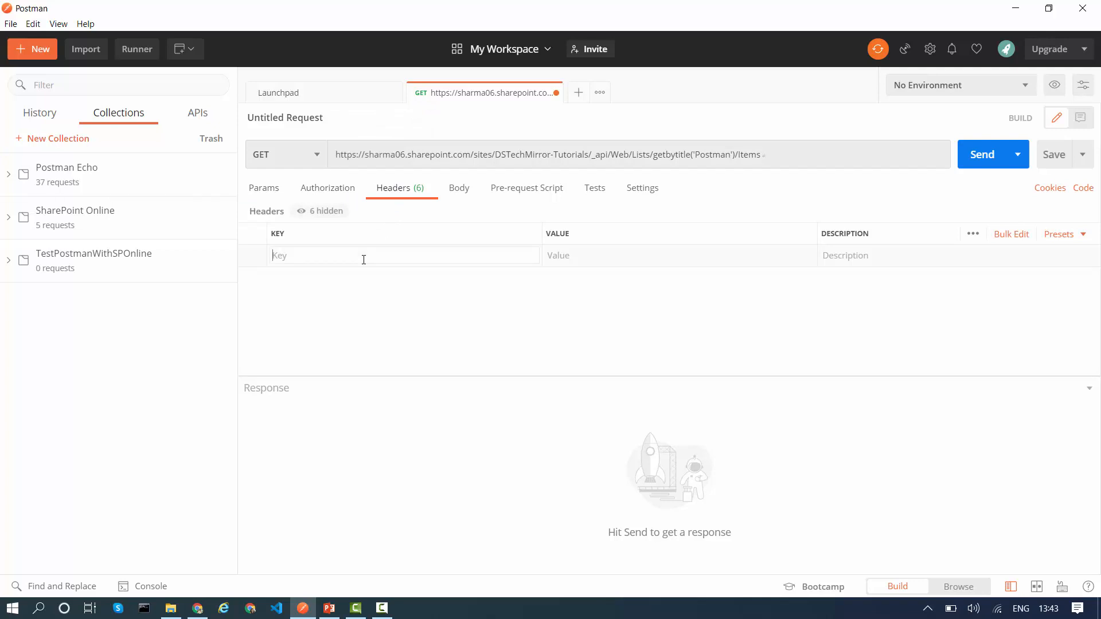
type("Acc")
key("Down")
key("Return")
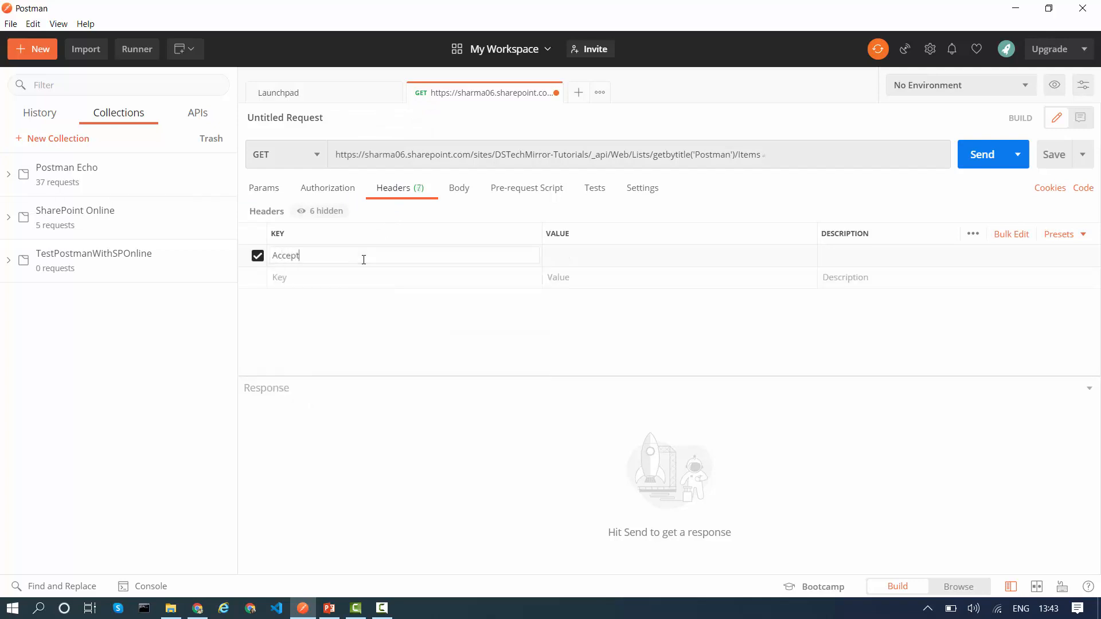
left_click(575, 256)
type("a")
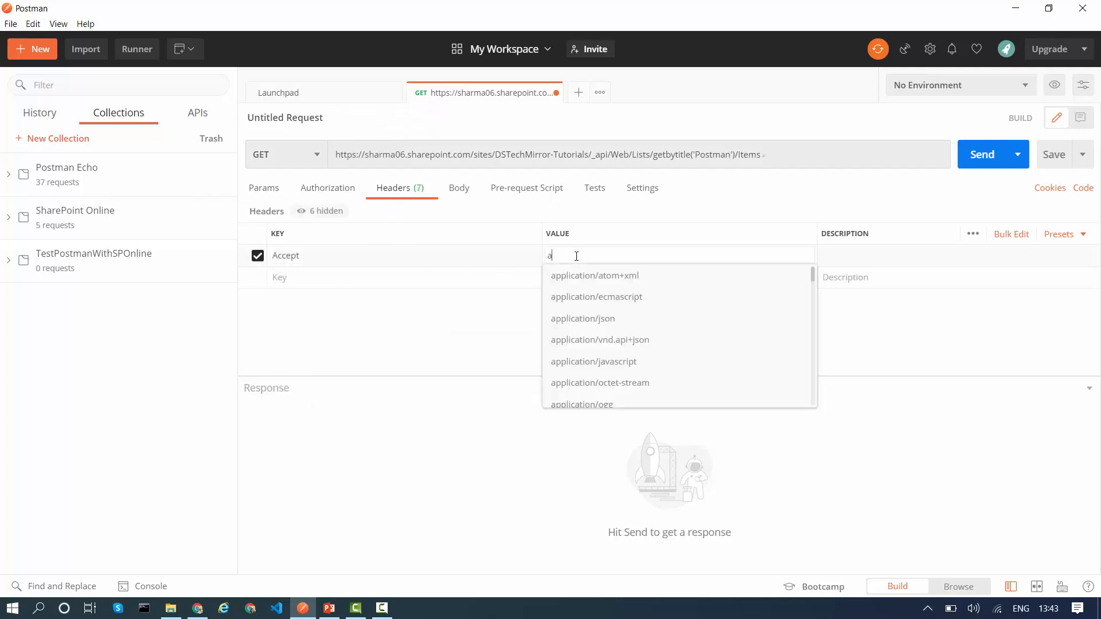
key("Down")
key("Down")
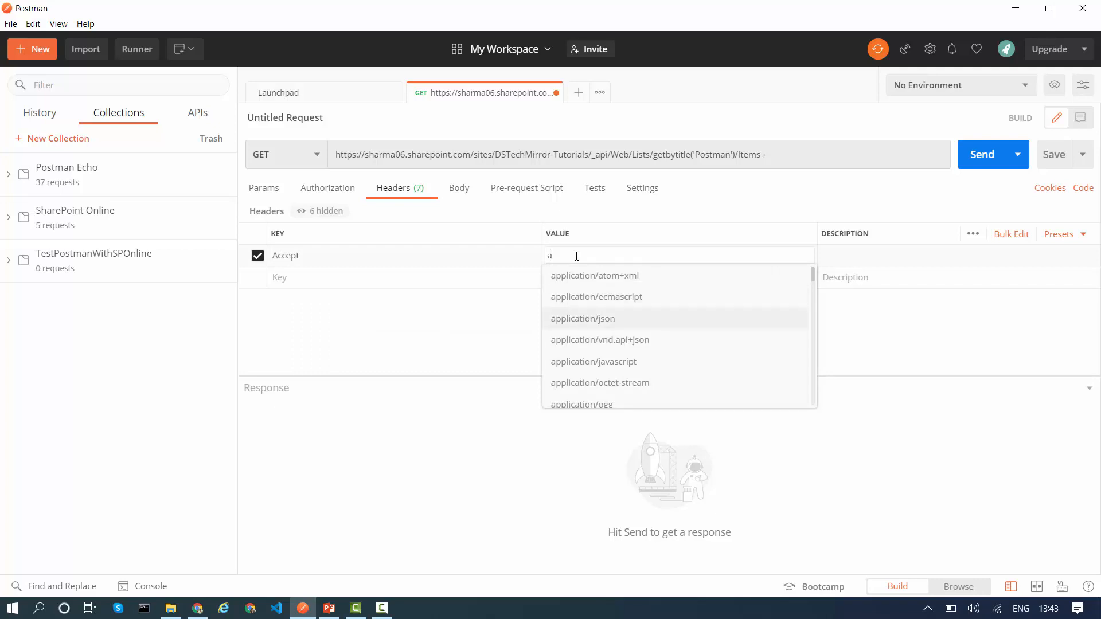
key("Return")
type(";")
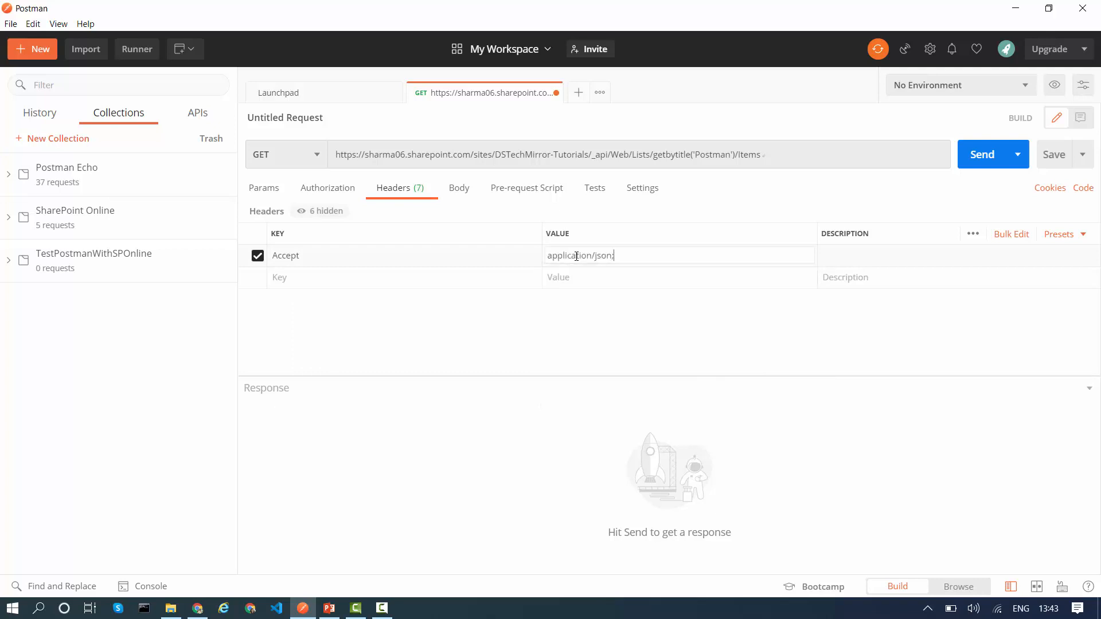
type("odate=verbose")
Add a Content-Type header with the value application/json;odata=verbose to the request.
left_click(291, 279)
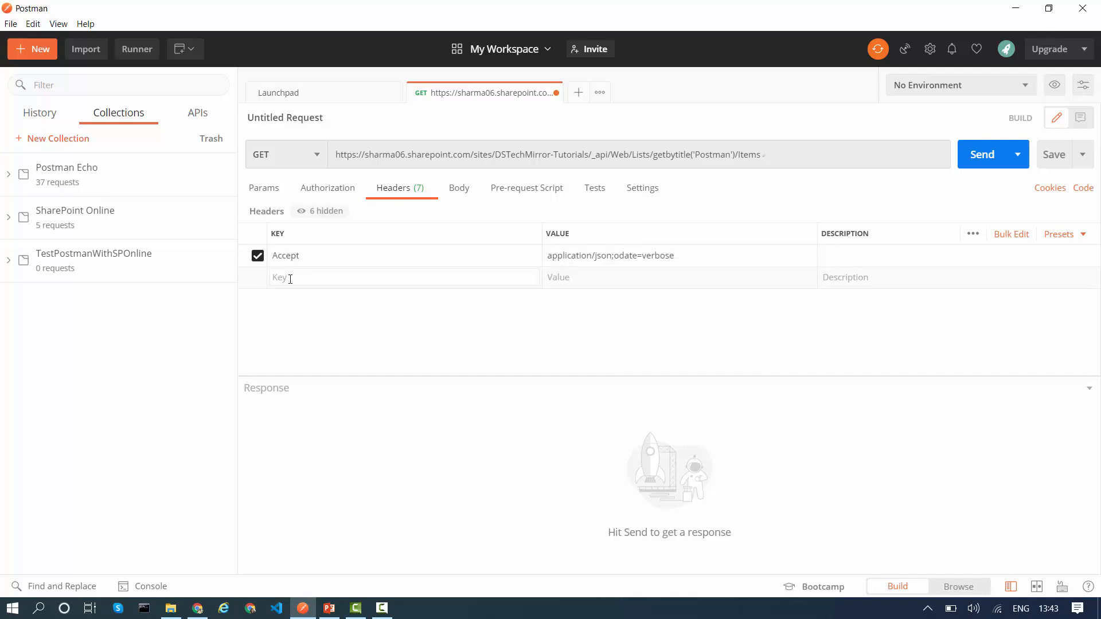
type("Content-Type")
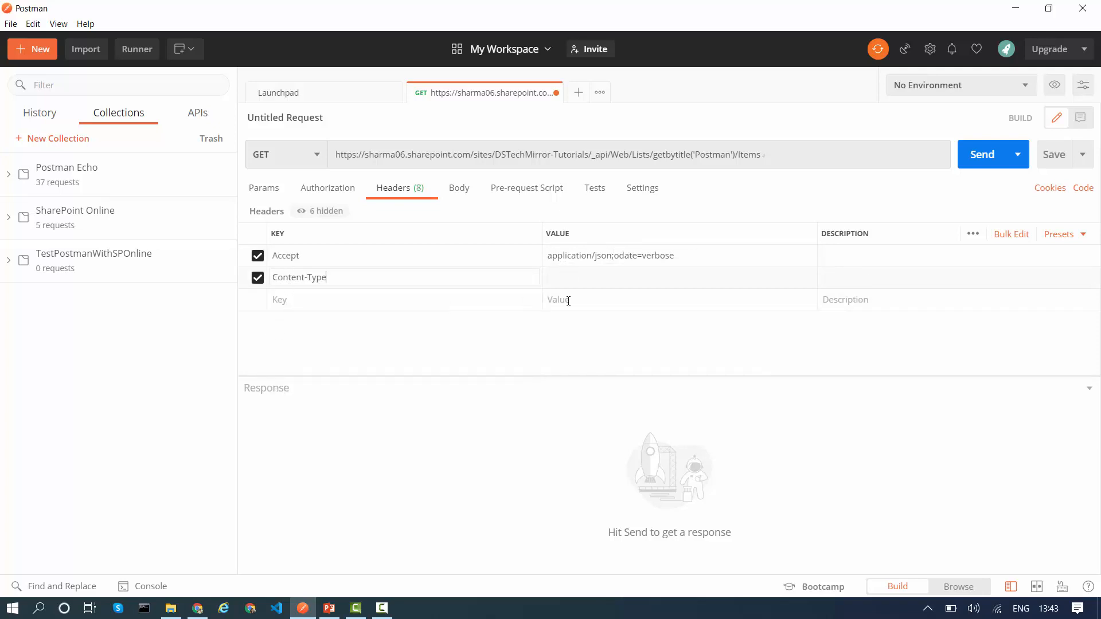
left_click(582, 280)
type("a")
key("Down")
key("Down")
key("Return")
type(";")
type("odata=verbose")
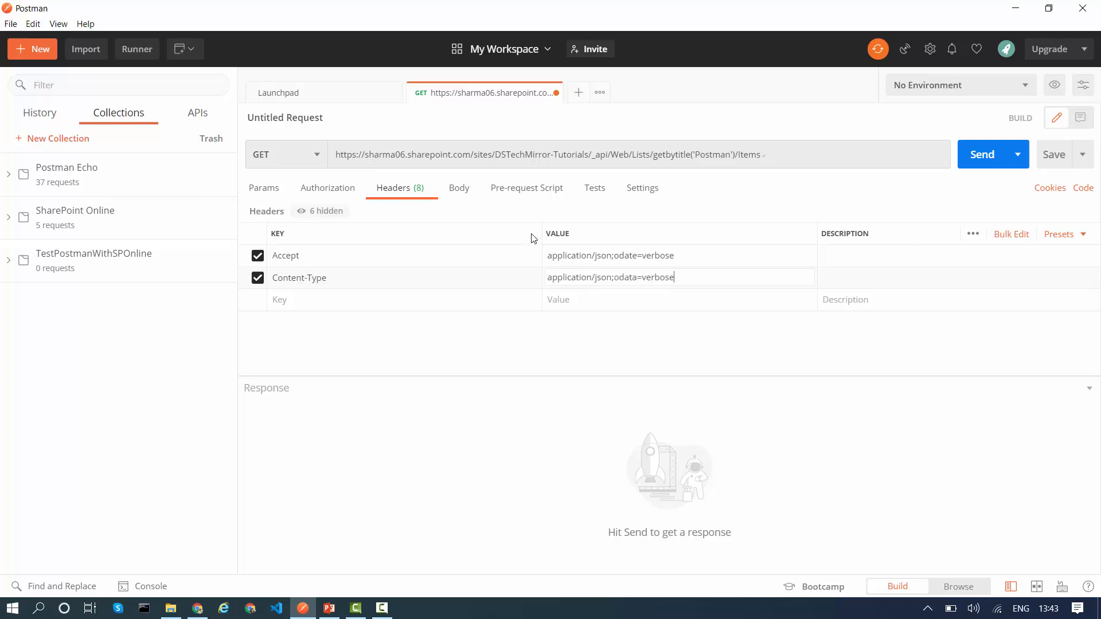
Save the request to the TestPostmanWithSPOnline collection and send it.
key("ctrl+s")
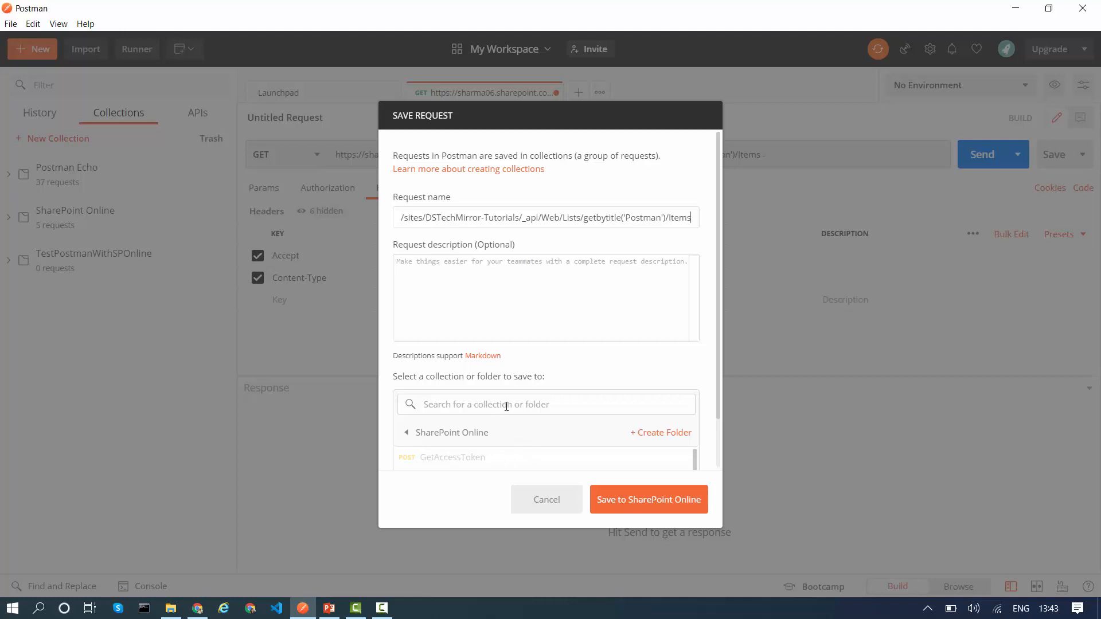
left_click(506, 406)
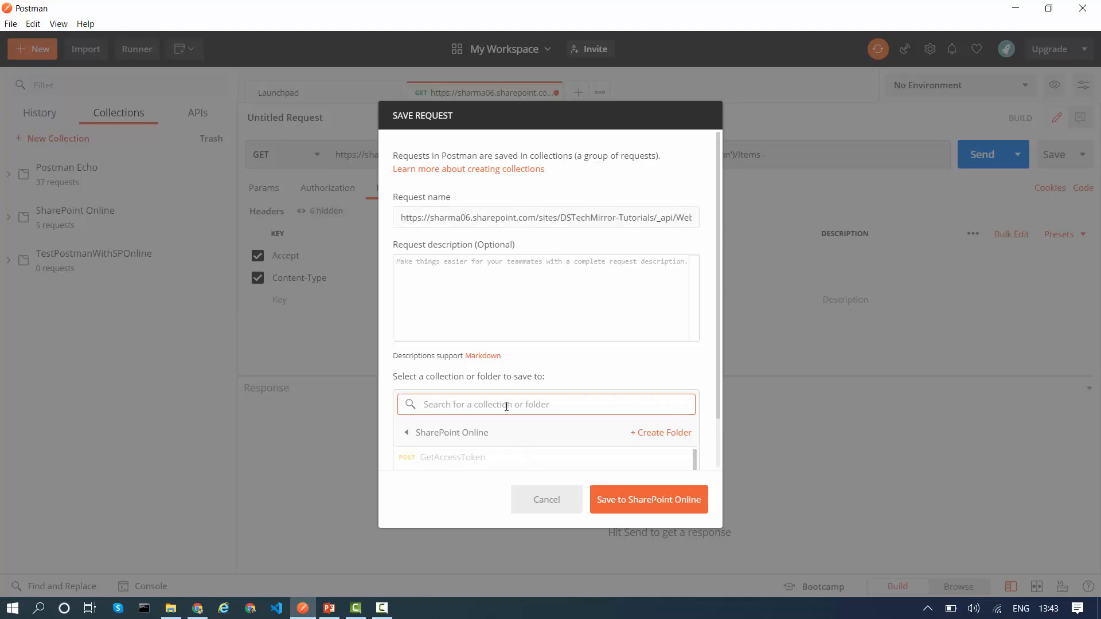
type("test")
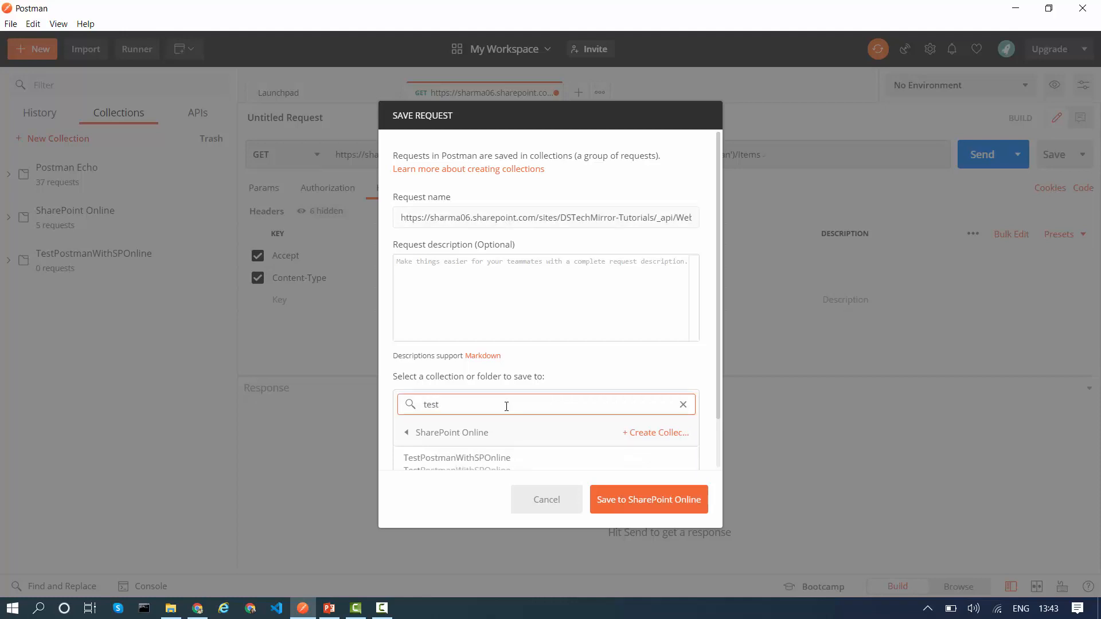
left_click(500, 459)
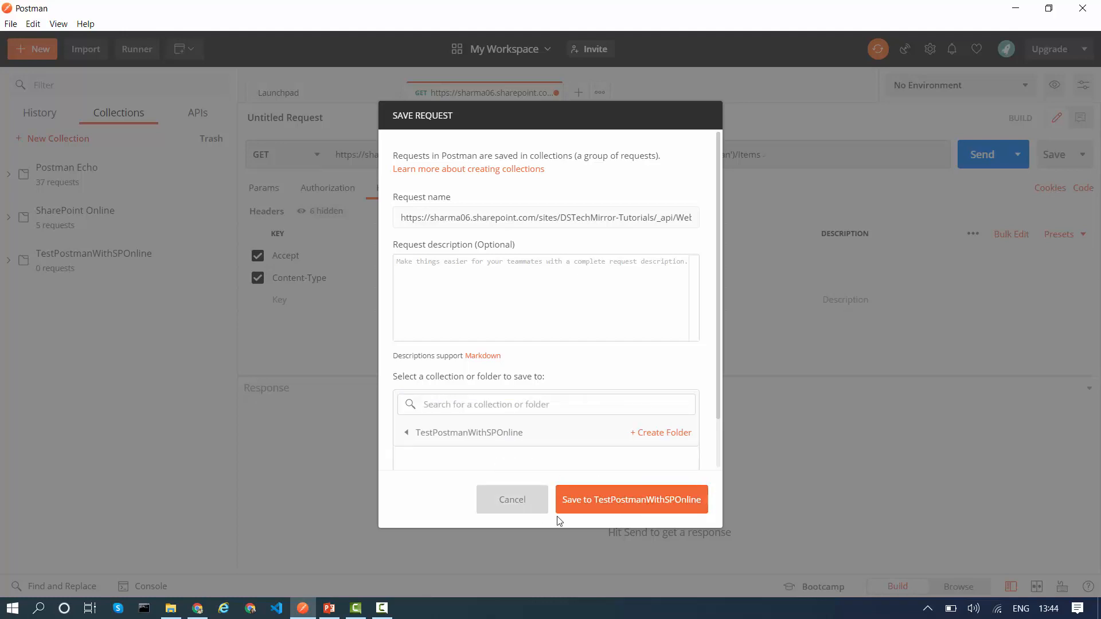
left_click(642, 509)
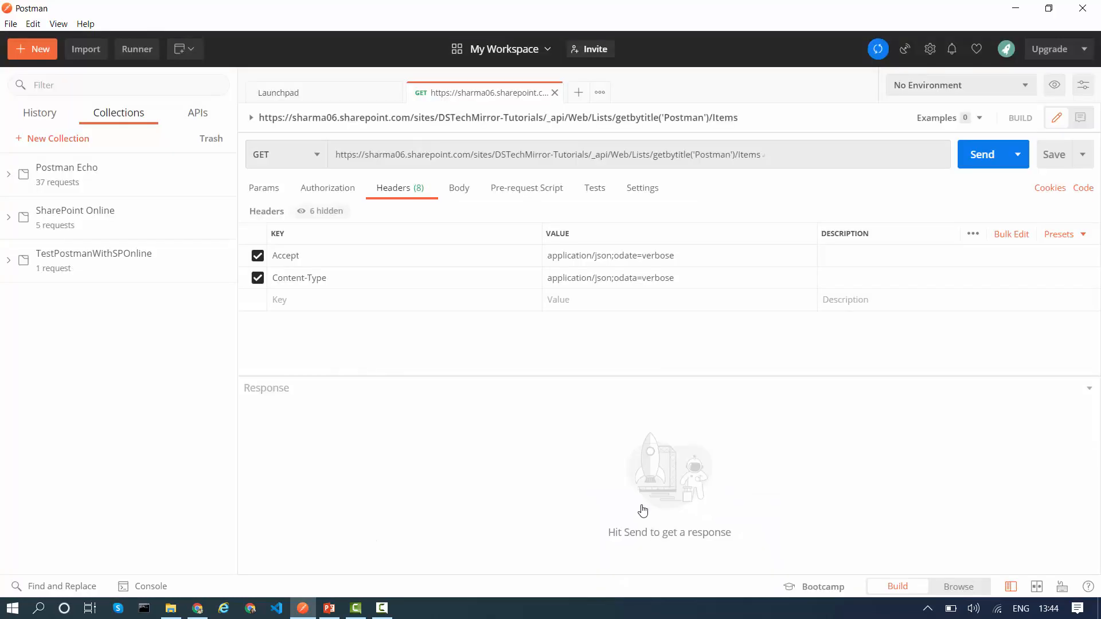
left_click(11, 264)
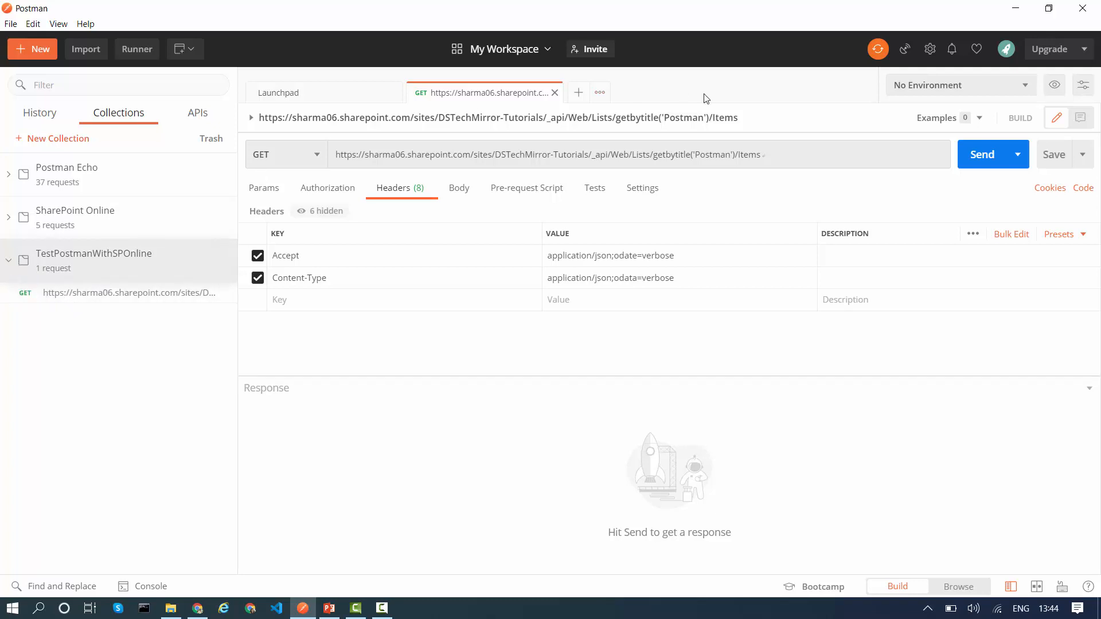
left_click(981, 160)
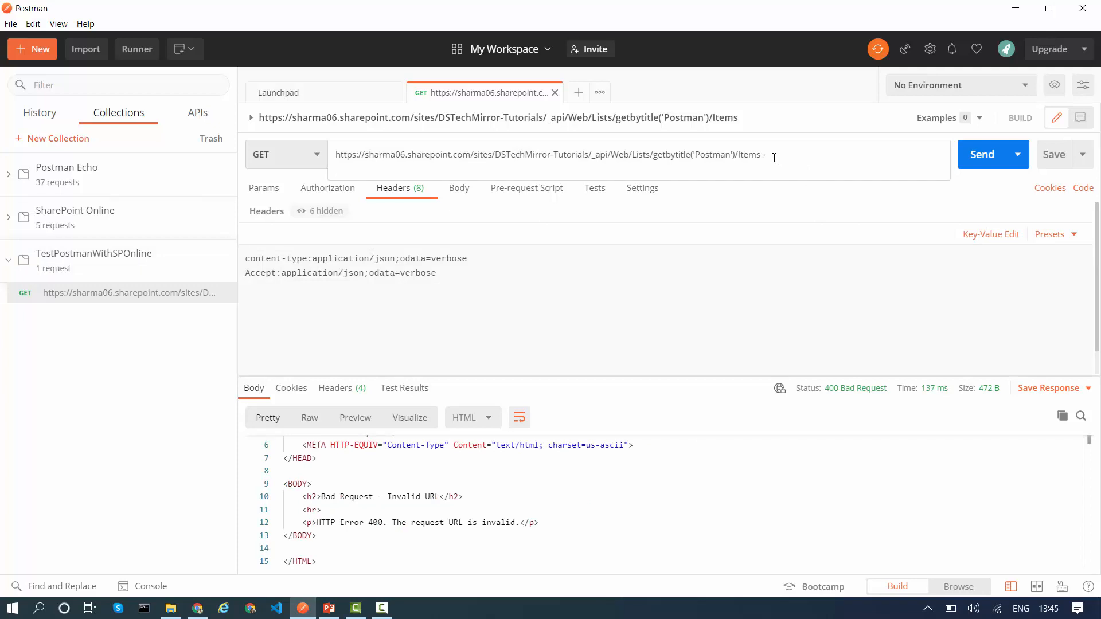
Copy the request URL and open it in a new Chrome tab to check the list items response.
left_click_drag(774, 158, 330, 128)
key("ctrl+c")
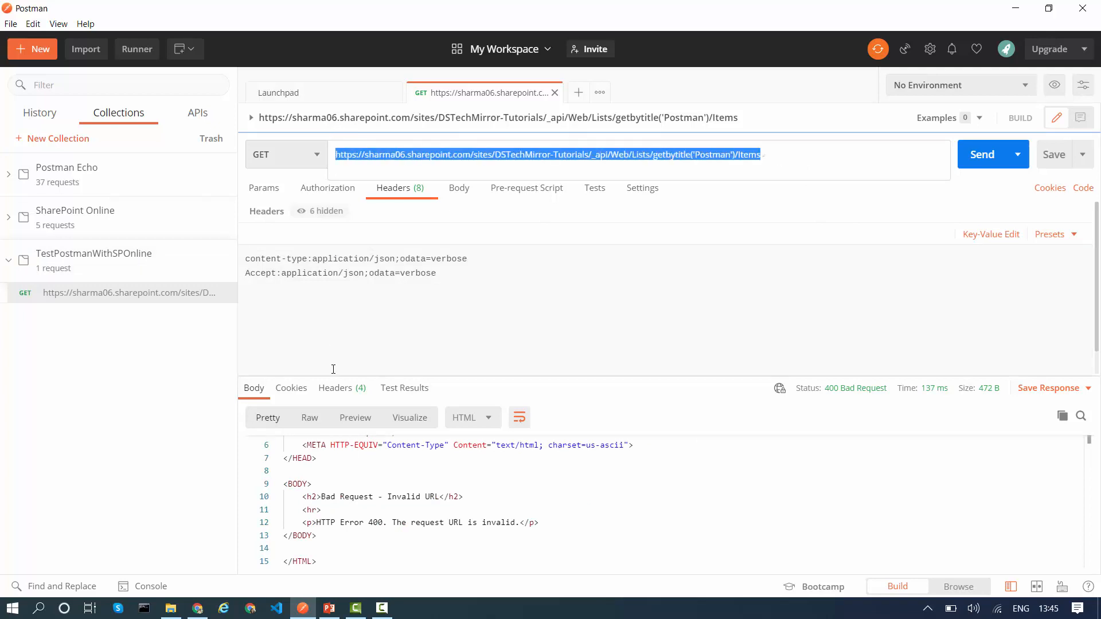
left_click(197, 607)
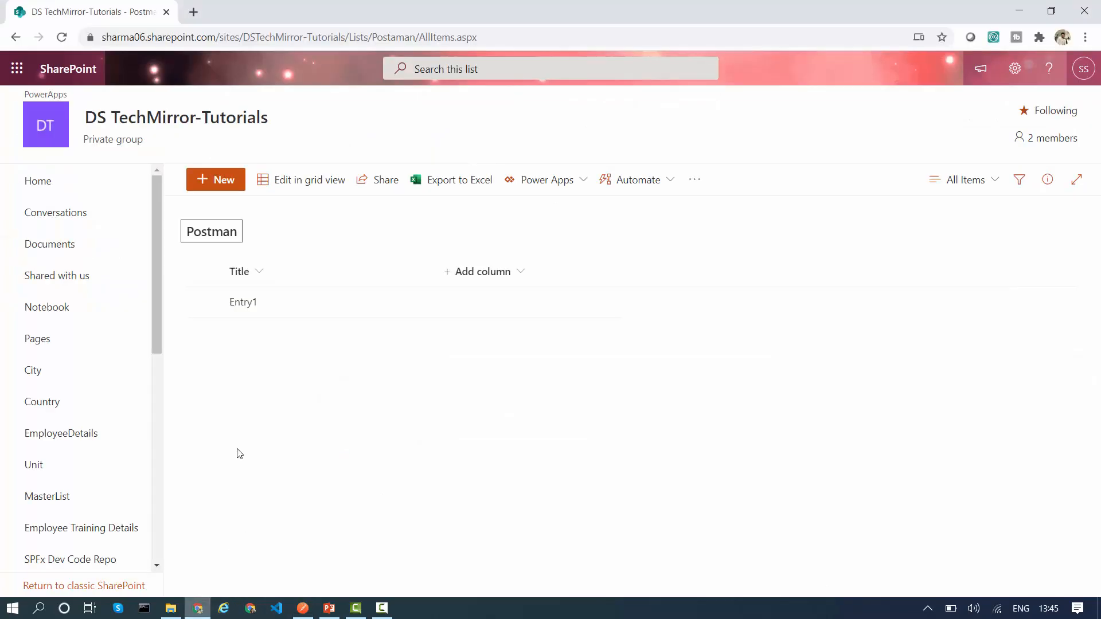
left_click(193, 11)
key("ctrl+v")
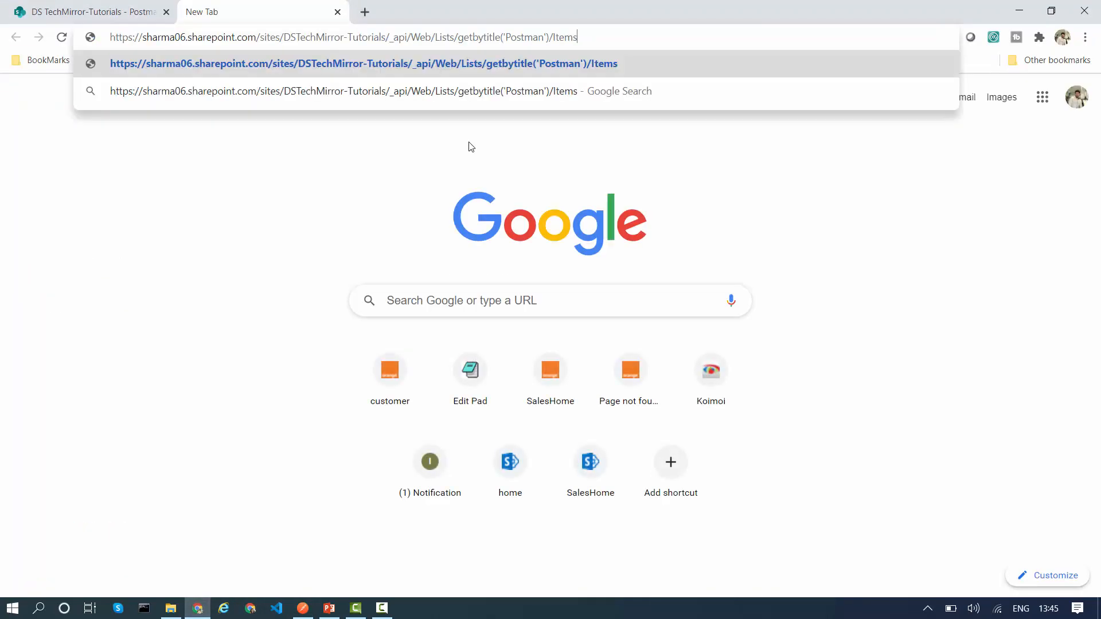
key("Return")
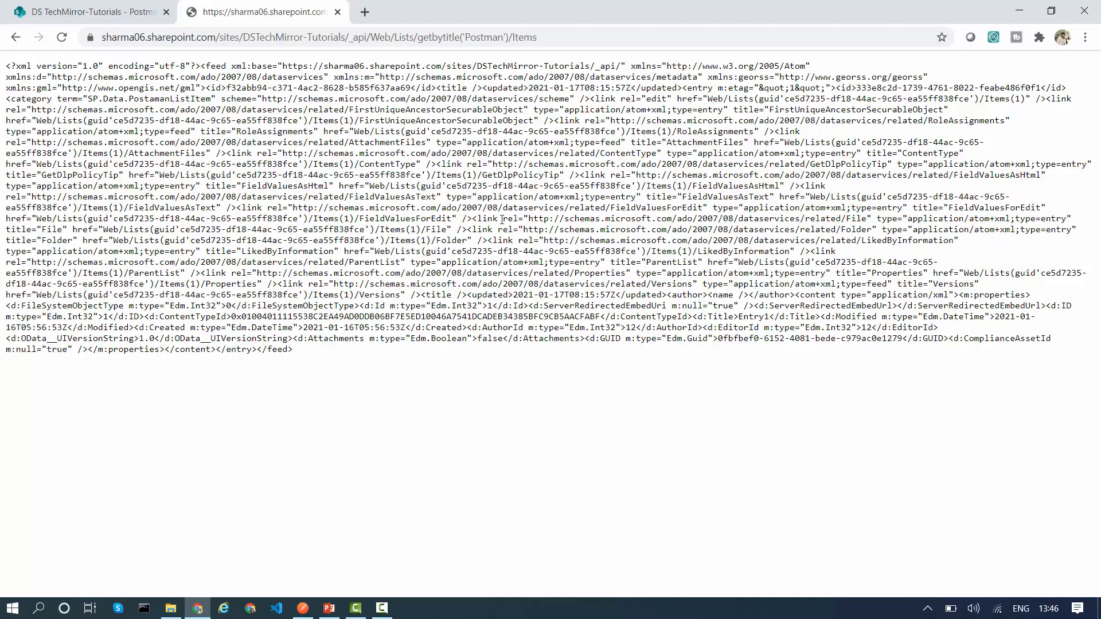
key("ctrl+l")
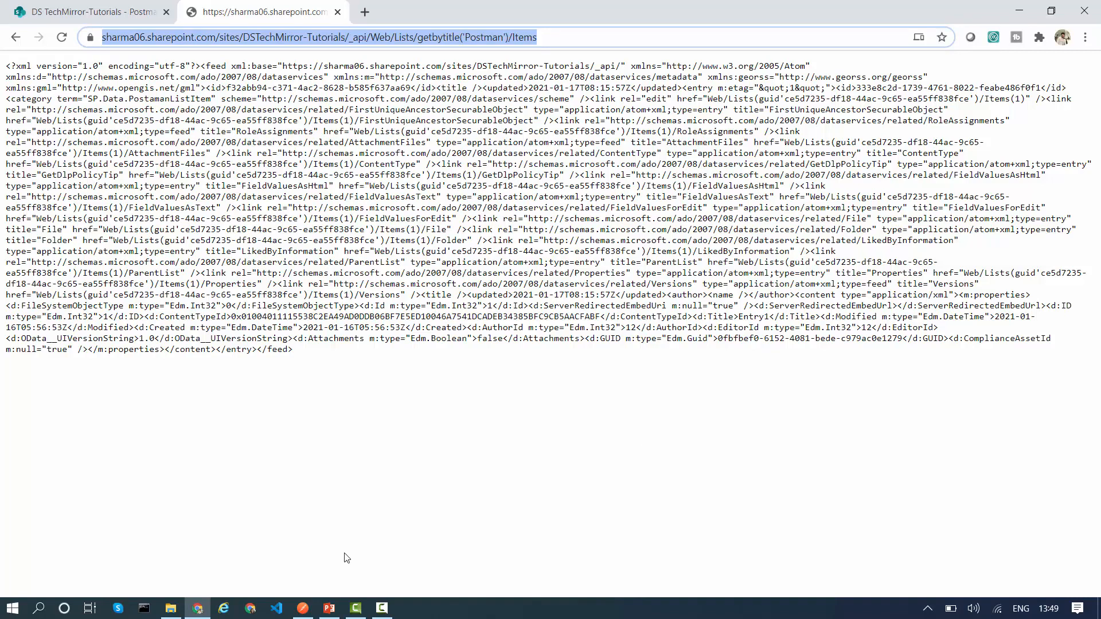
Switch to Postman, replace the request URL with the copied one ending in getbytitle('Postman')/Items, and send the GET request.
left_click(302, 608)
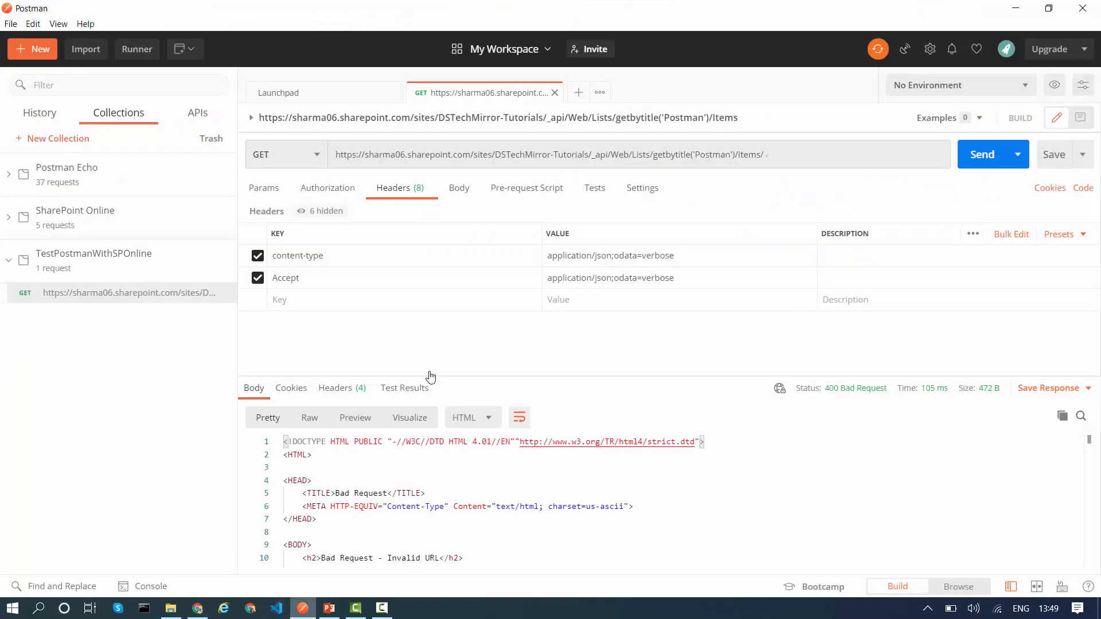
triple_click(801, 154)
key("ctrl+v")
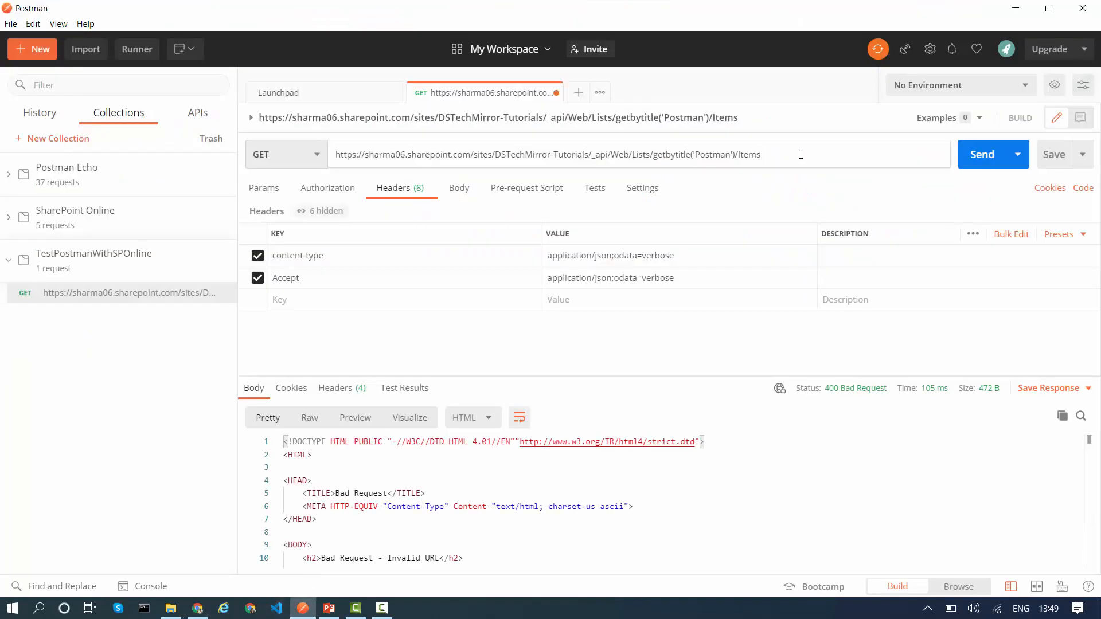
left_click(982, 162)
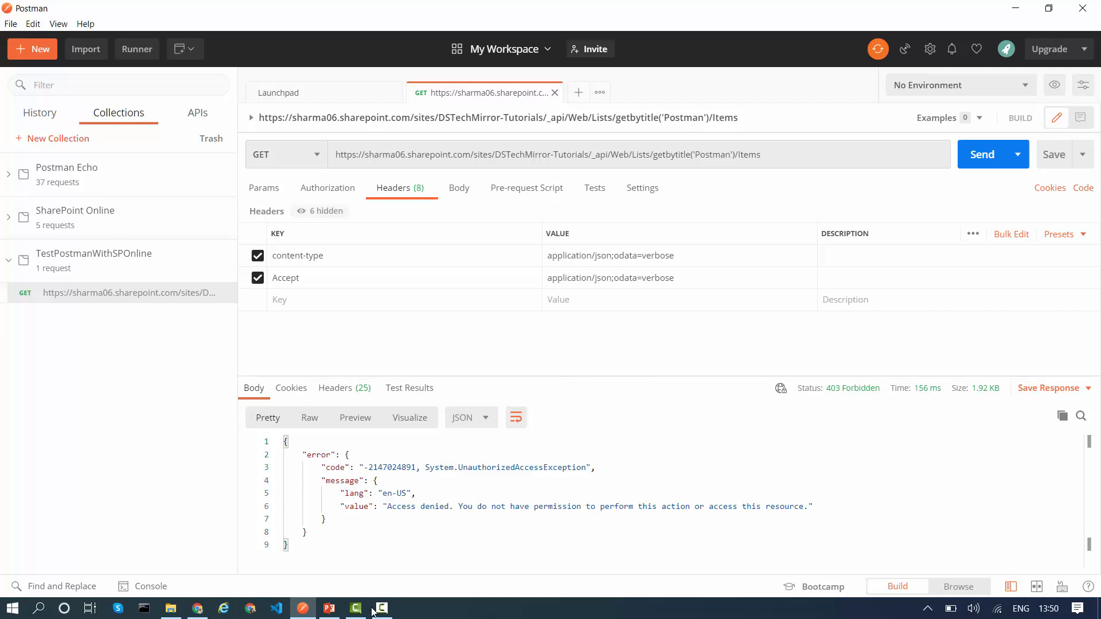
Switch to Chrome and try to open the DSTechMirror-Tutorials site's app registration page at _layouts/15/appregnew.aspx.
left_click(329, 607)
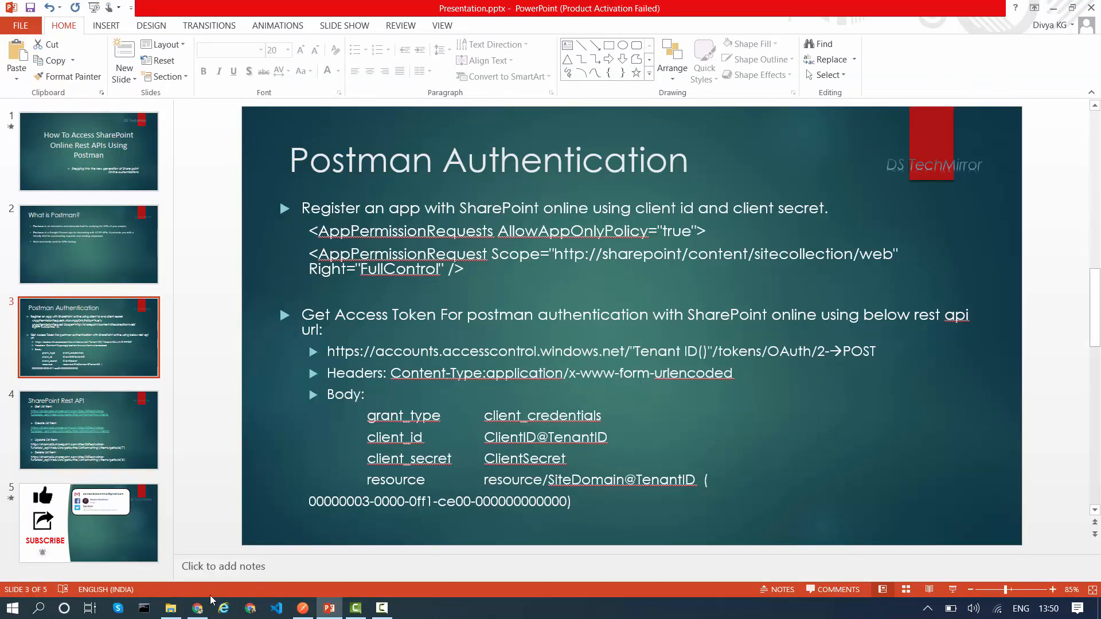
left_click(197, 607)
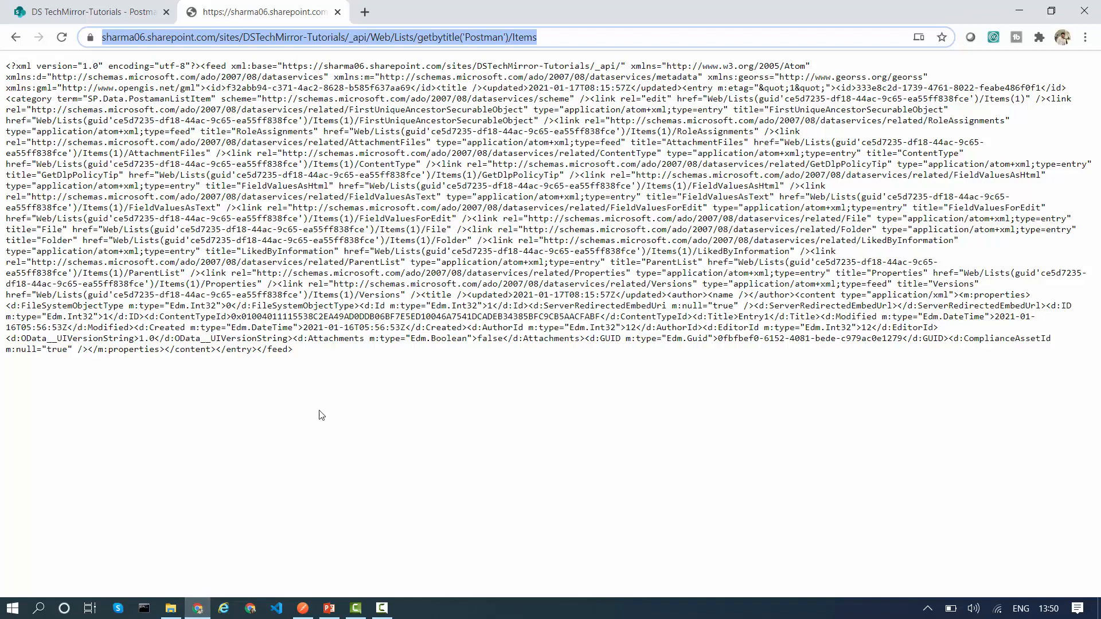
left_click(396, 38)
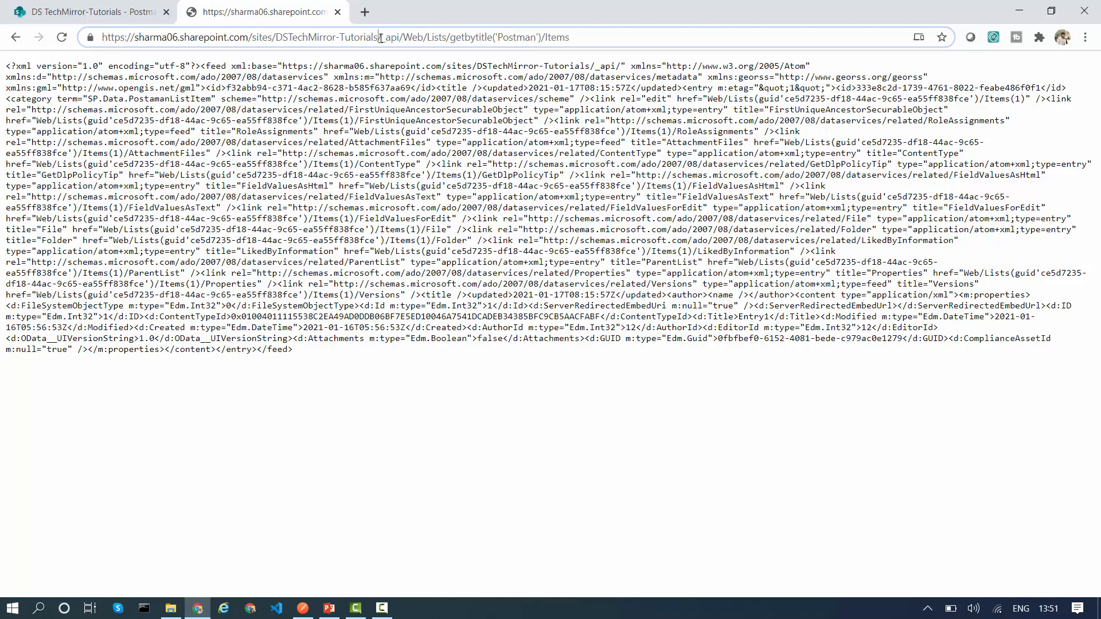
left_click_drag(380, 38, 698, 37)
left_click(698, 38)
key("BackSpace")
key("BackSpace")
key("BackSpace")
key("BackSpace")
key("BackSpace")
key("BackSpace")
key("BackSpace")
key("BackSpace")
key("BackSpace")
key("BackSpace")
key("BackSpace")
key("BackSpace")
key("BackSpace")
key("BackSpace")
key("BackSpace")
key("BackSpace")
key("BackSpace")
key("BackSpace")
key("BackSpace")
key("BackSpace")
key("BackSpace")
key("BackSpace")
key("BackSpace")
key("BackSpace")
key("BackSpace")
key("BackSpace")
key("BackSpace")
key("BackSpace")
key("BackSpace")
key("BackSpace")
key("BackSpace")
key("BackSpace")
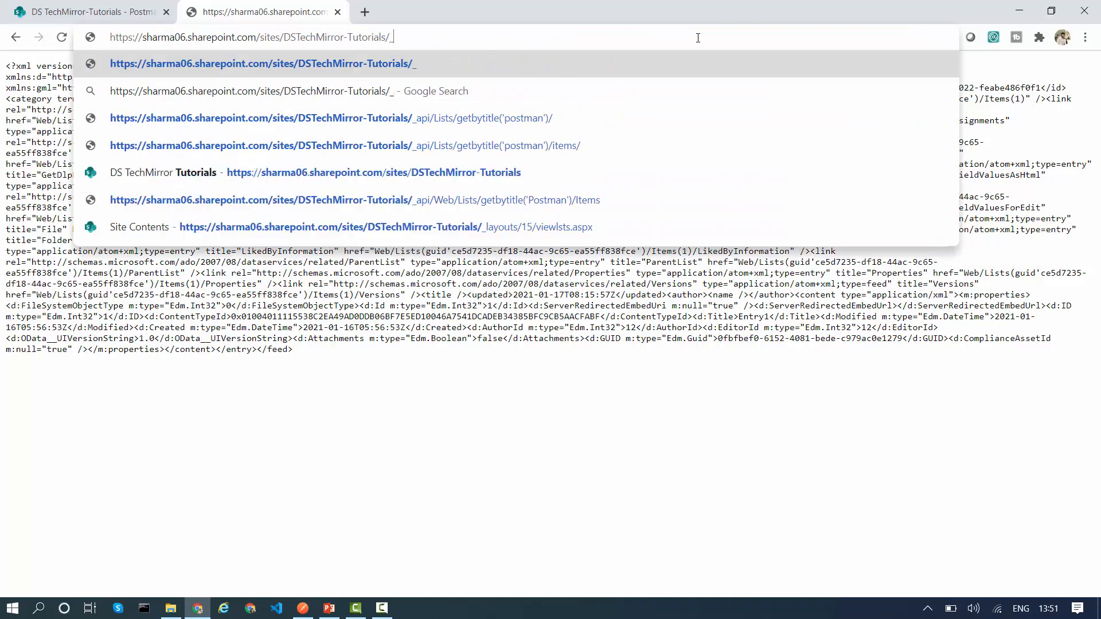
type("la")
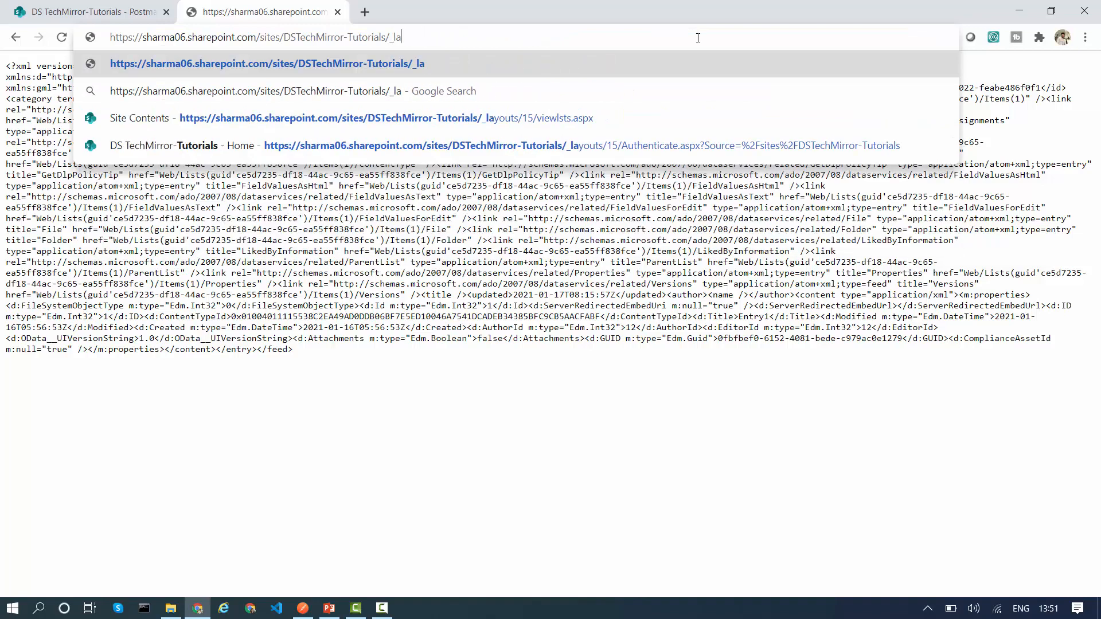
type("youts/15/appreg")
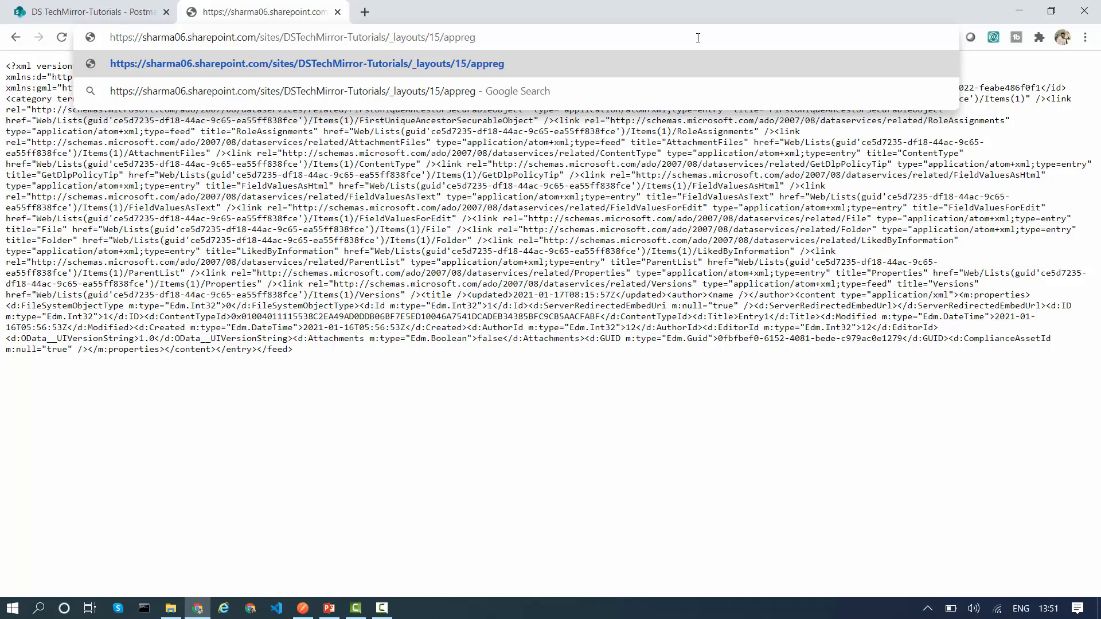
type("new.aspx")
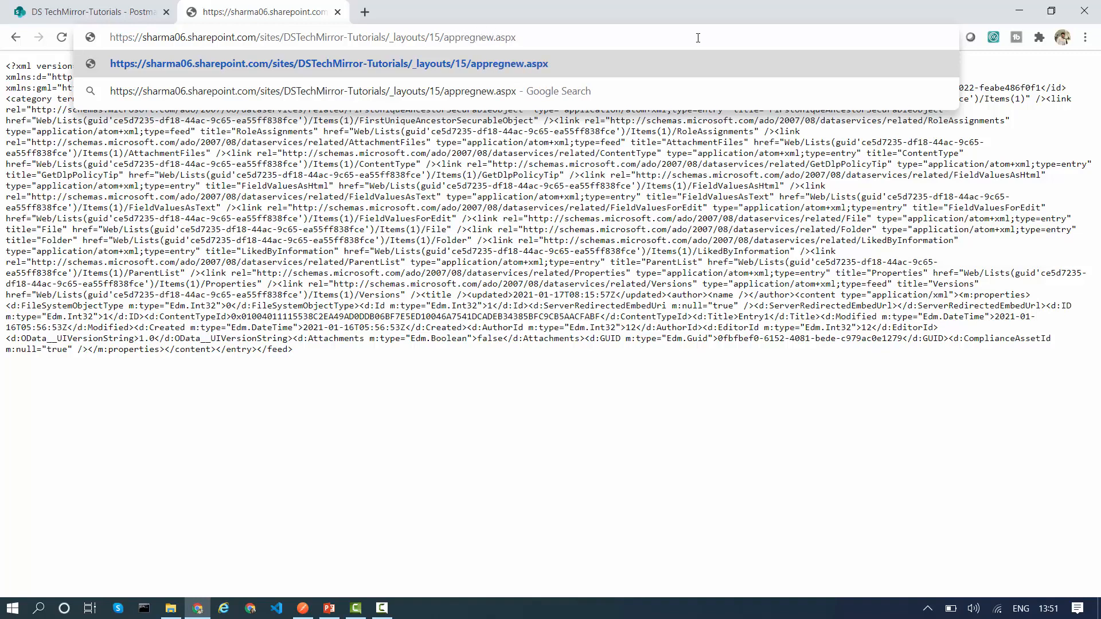
key("Return")
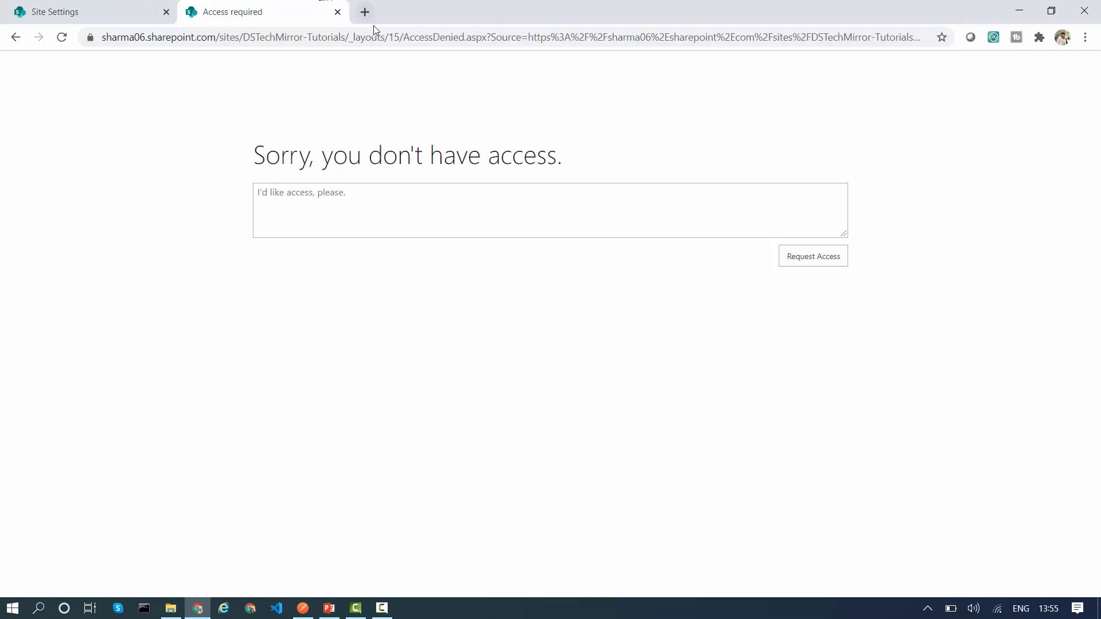
Replace the access-denied address with _layouts/15/appregnew.aspx on the DSTechMirror-Tutorials site and load that page.
left_click(406, 37)
left_click(406, 36)
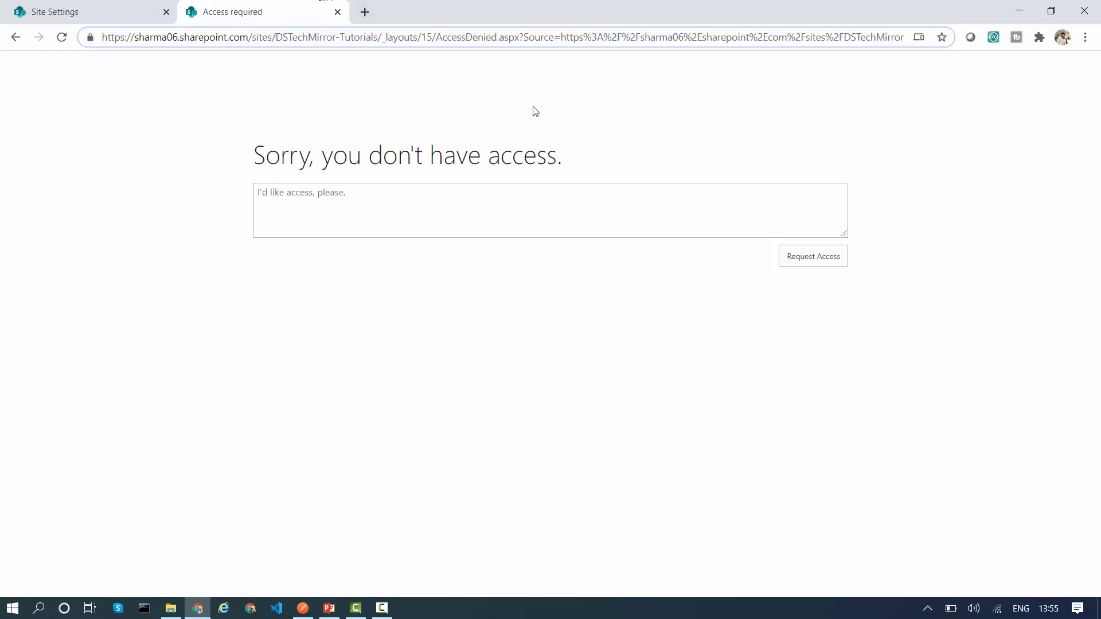
left_click(436, 37)
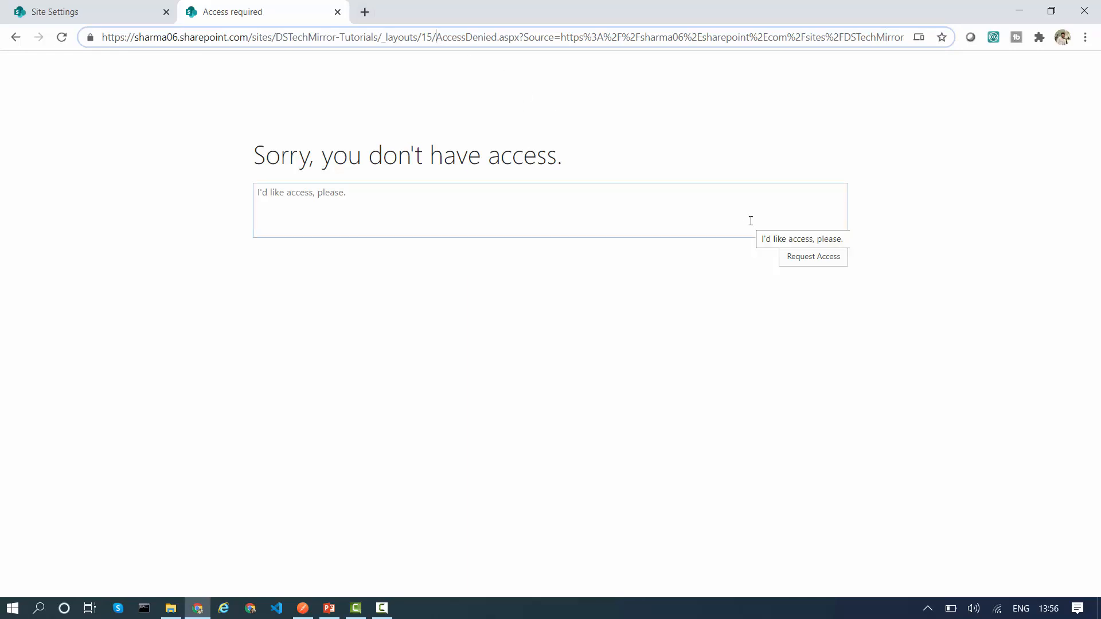
key("shift+End")
type("app")
key("Down")
key("Down")
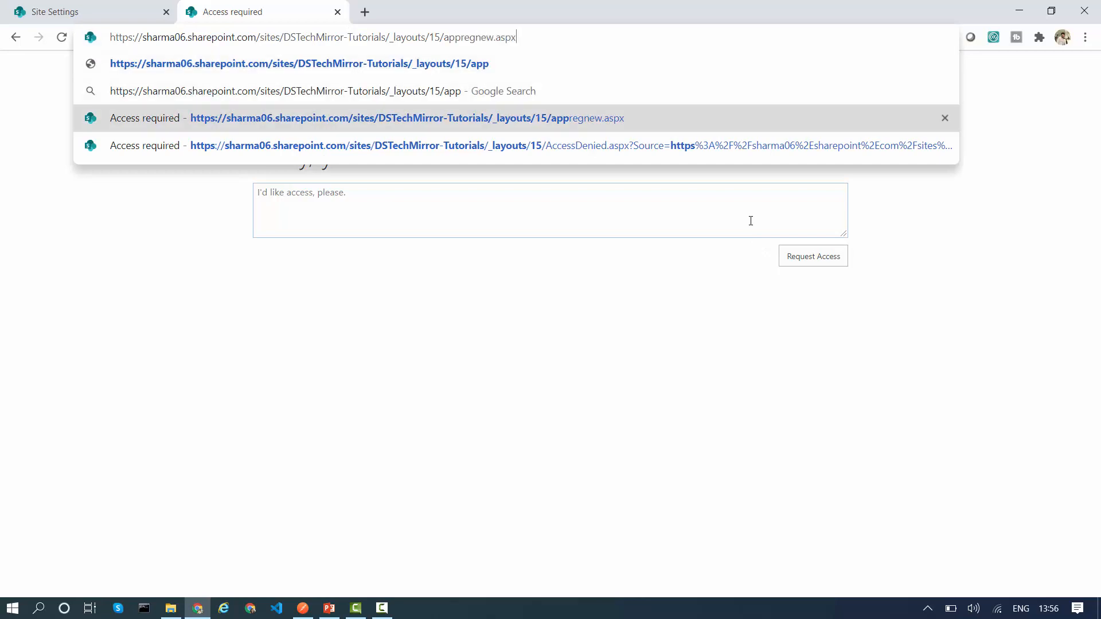
key("Down")
key("Up")
key("Return")
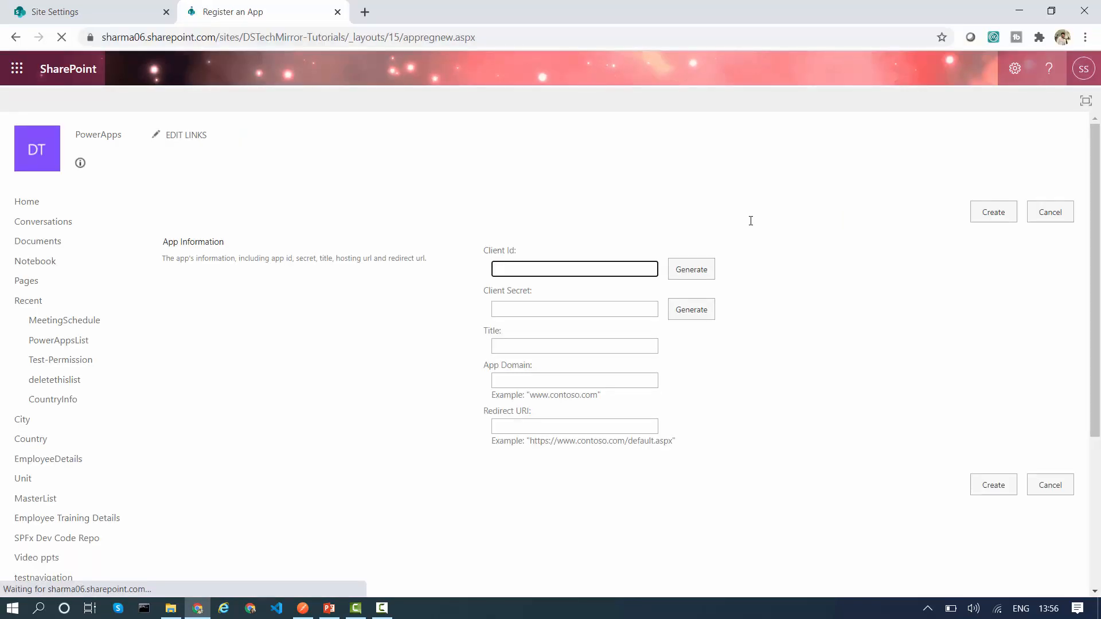
Generate a client ID and client secret for the app, and set its title and app domain to Postman.
left_click(699, 272)
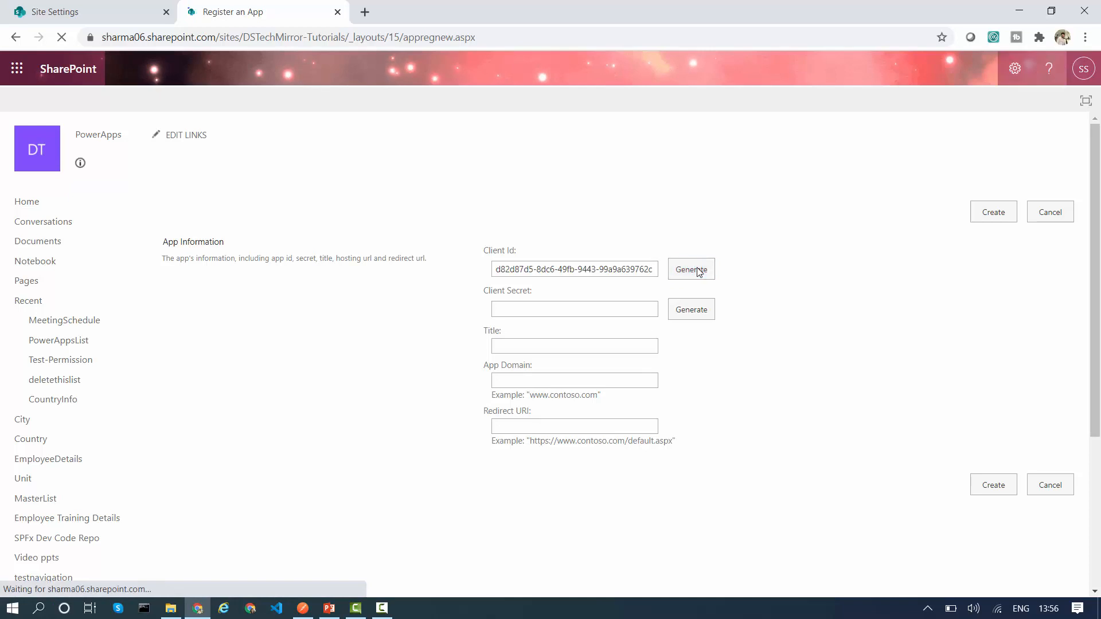
left_click(697, 313)
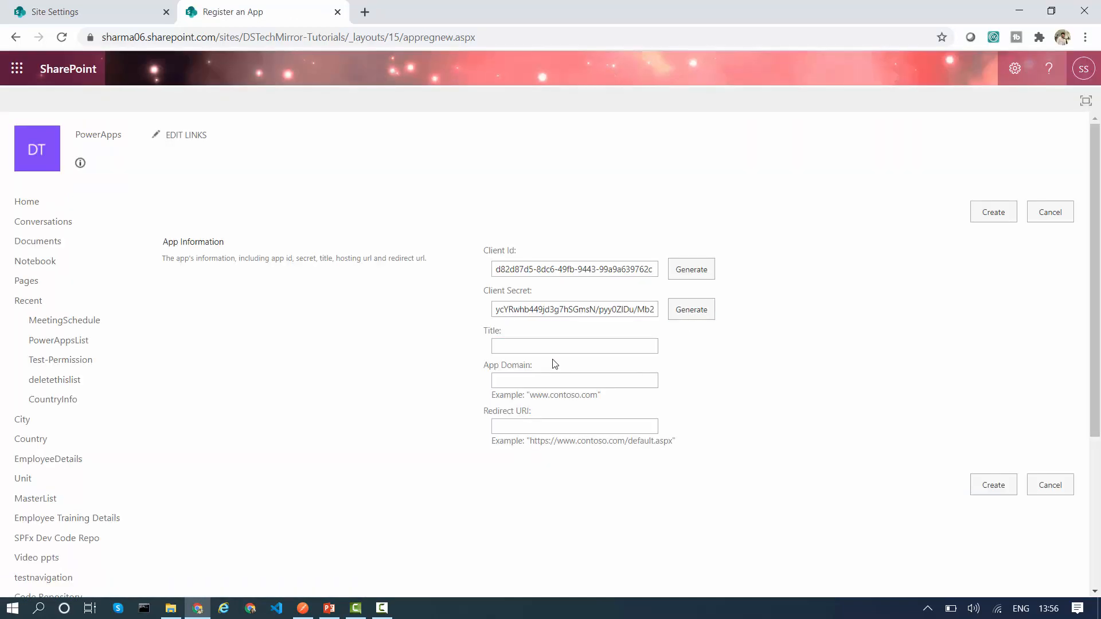
left_click(548, 346)
type("Po")
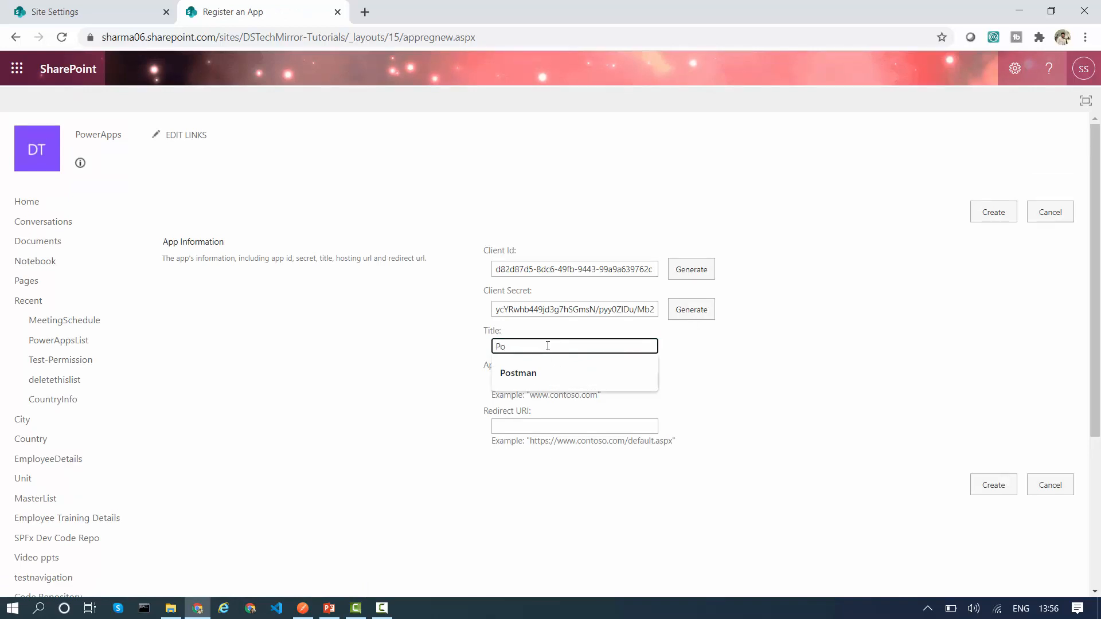
key("Down")
key("Return")
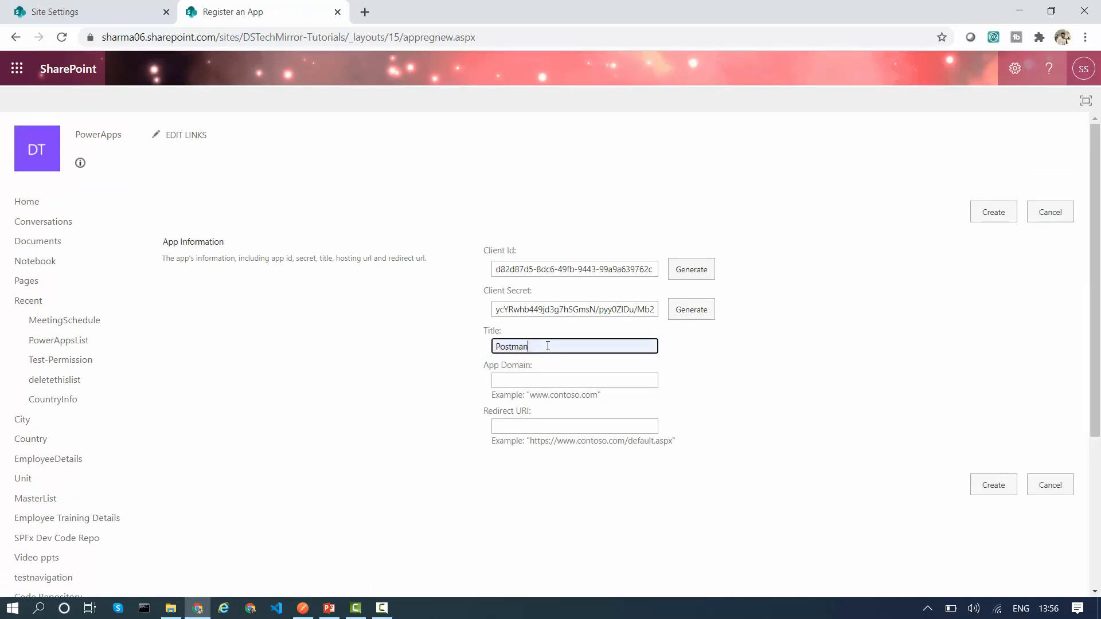
left_click(537, 376)
key("Down")
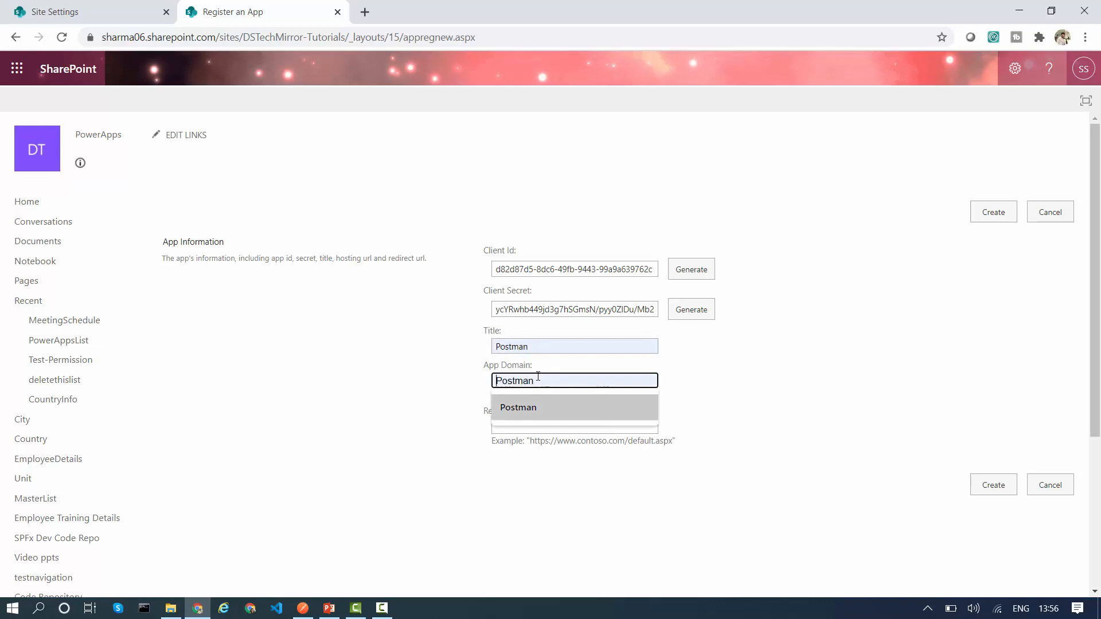
key("Return")
left_click(523, 430)
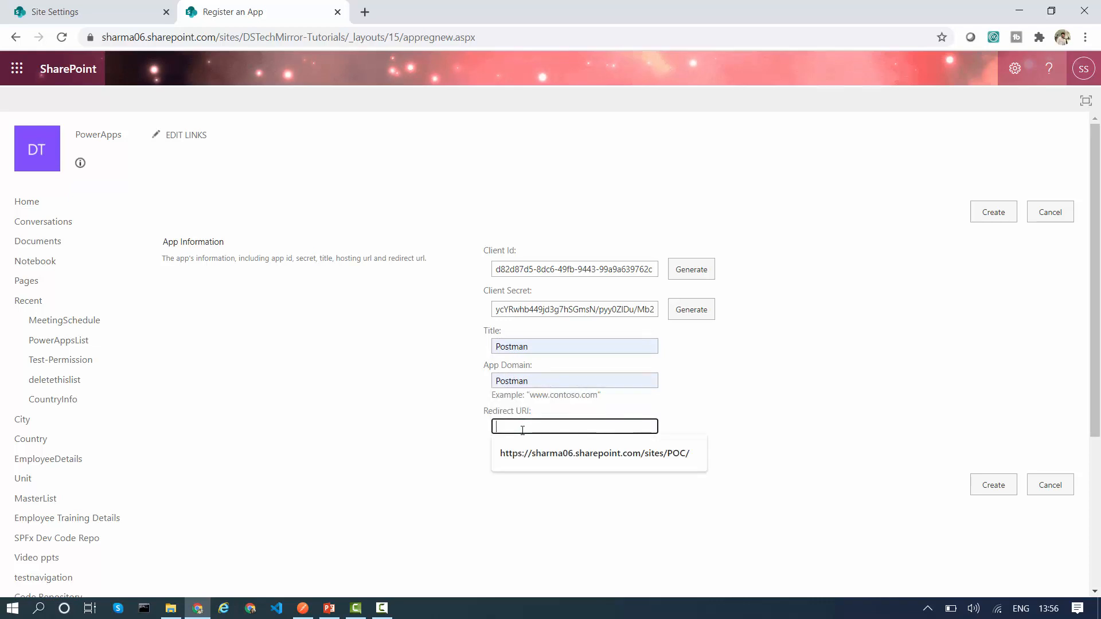
key("Down")
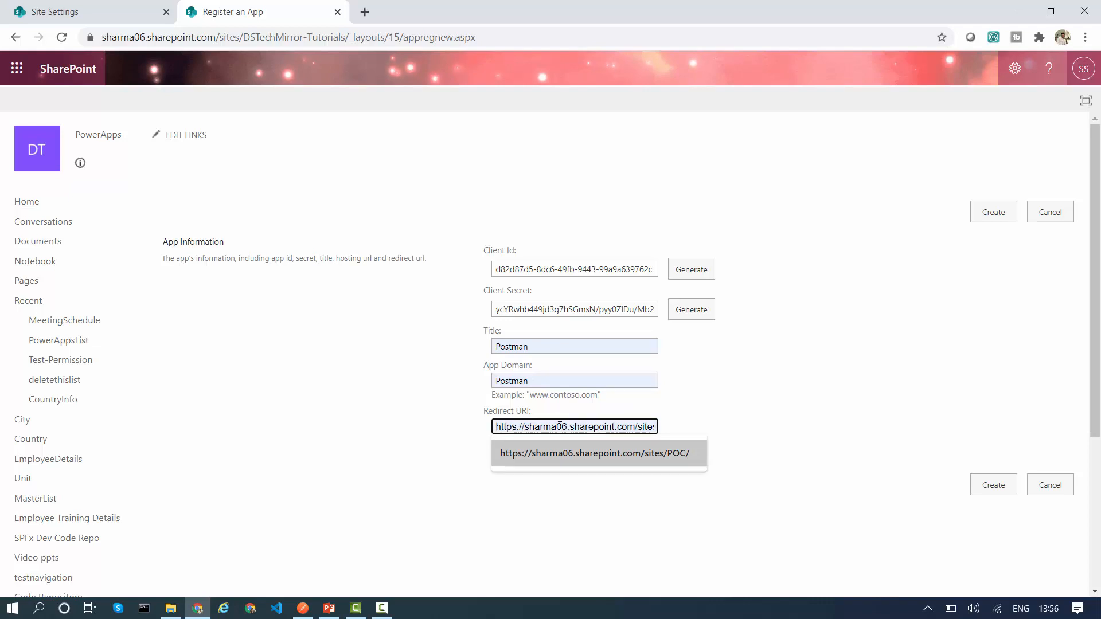
key("Return")
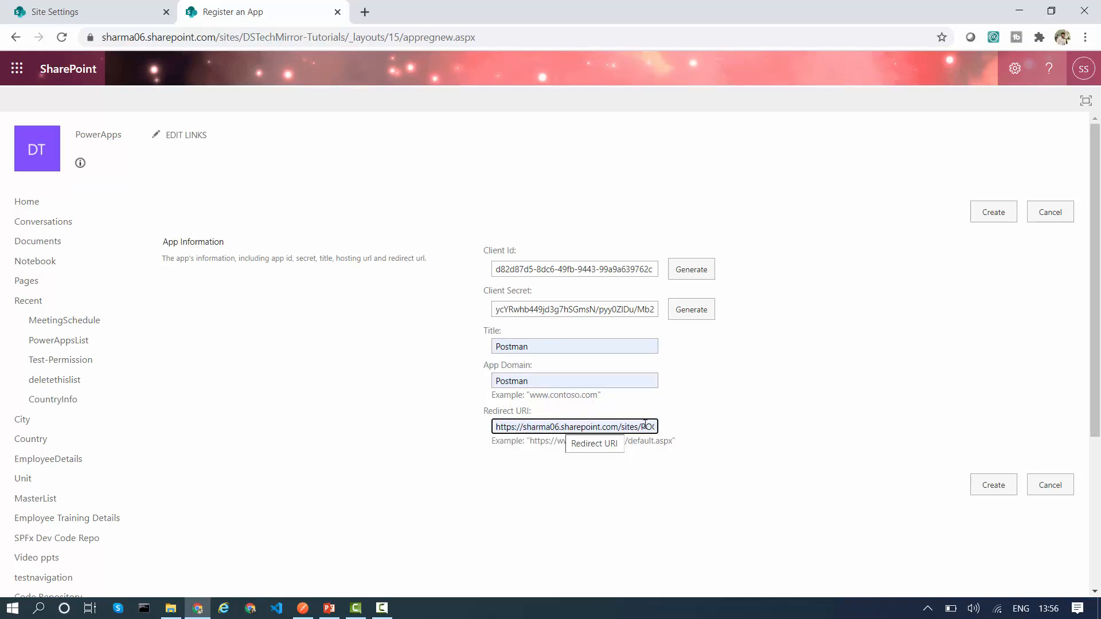
left_click_drag(641, 427, 768, 436)
key("BackSpace")
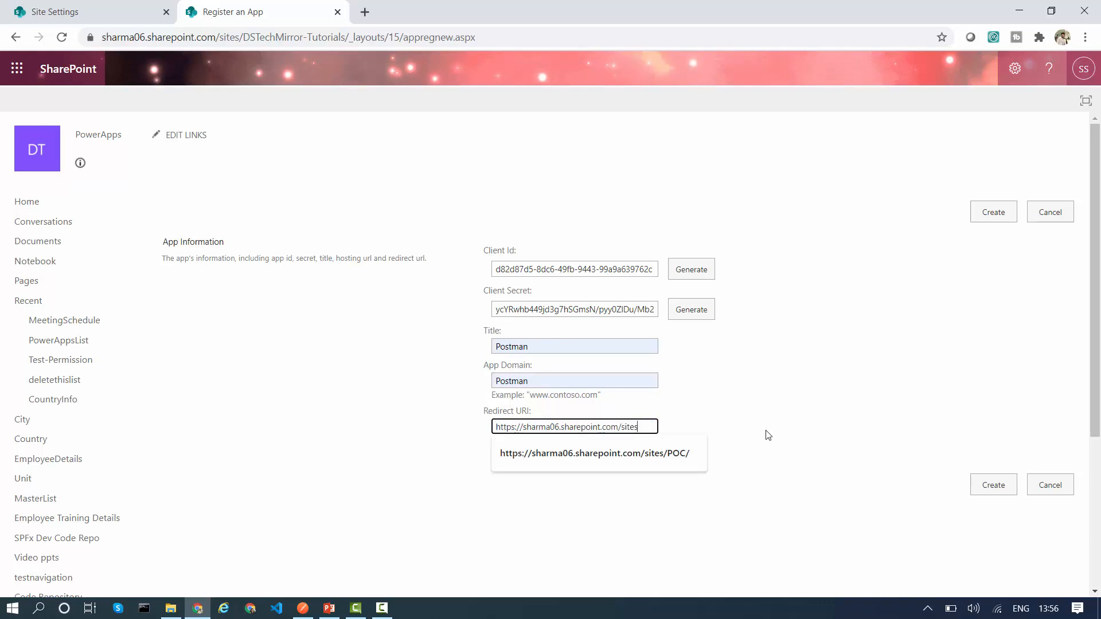
type("/")
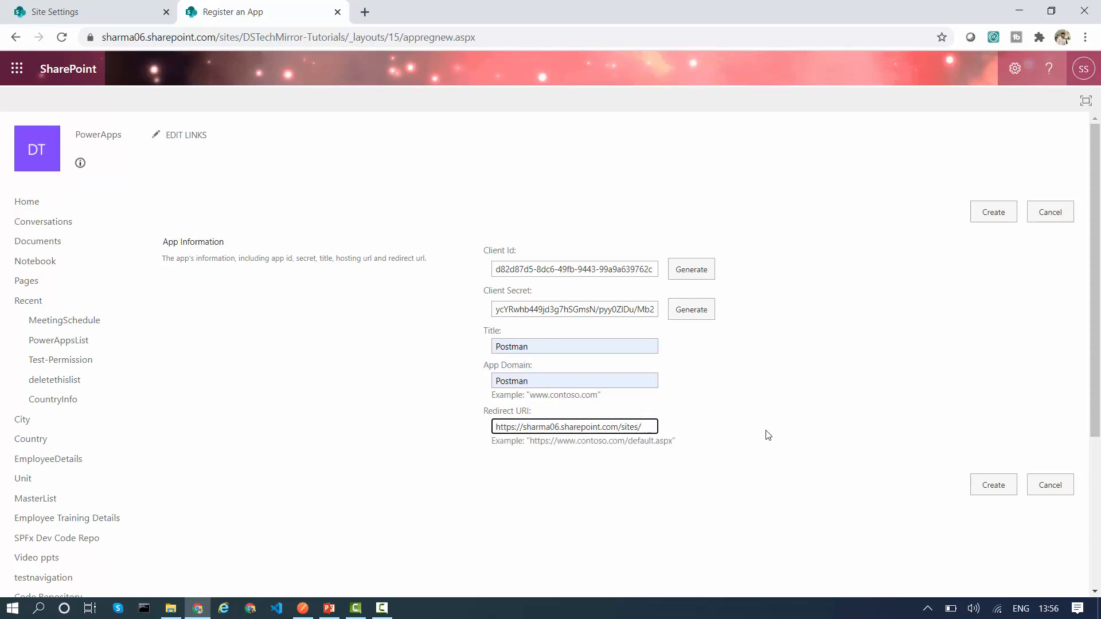
type("dstechmirror-tutorials")
left_click(768, 435)
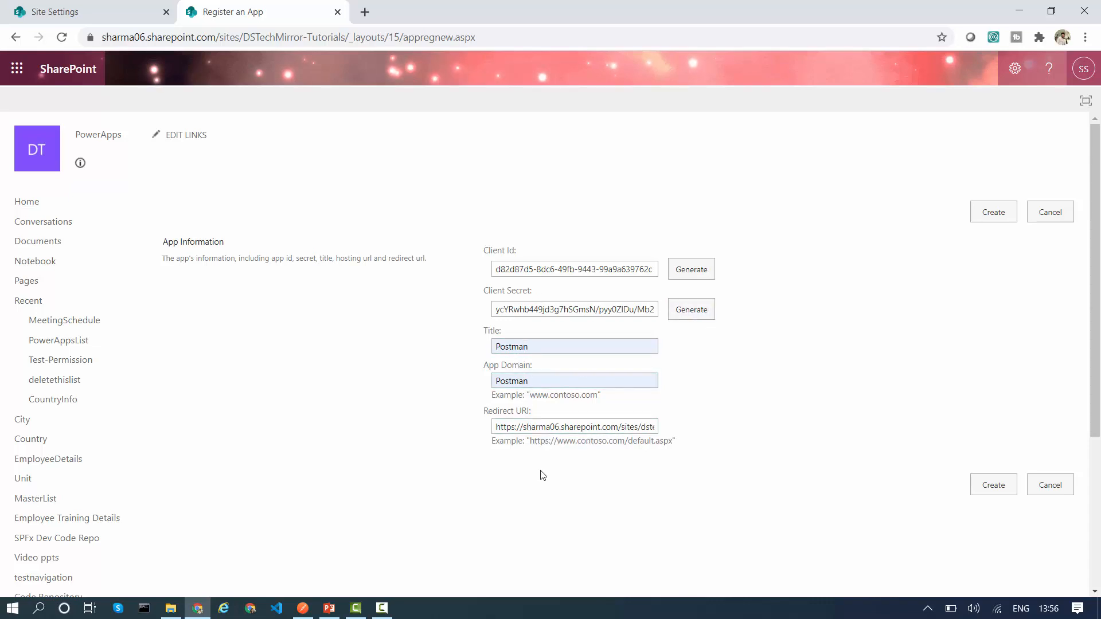
left_click(988, 490)
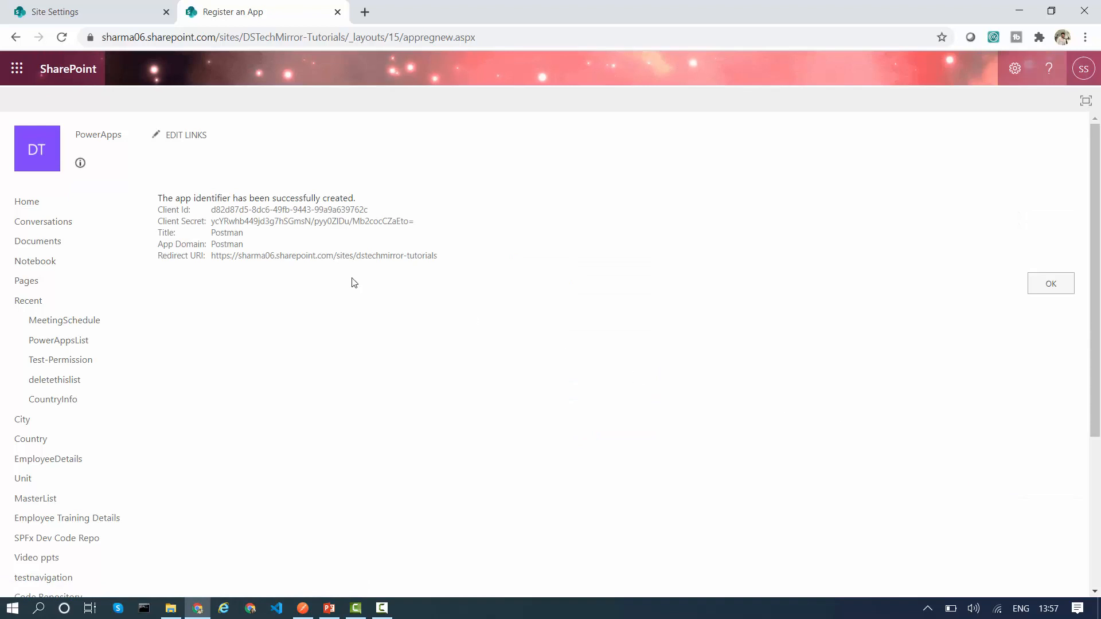
Copy the Client Id and Client Secret rows from the app registration details.
left_click_drag(211, 209, 376, 216)
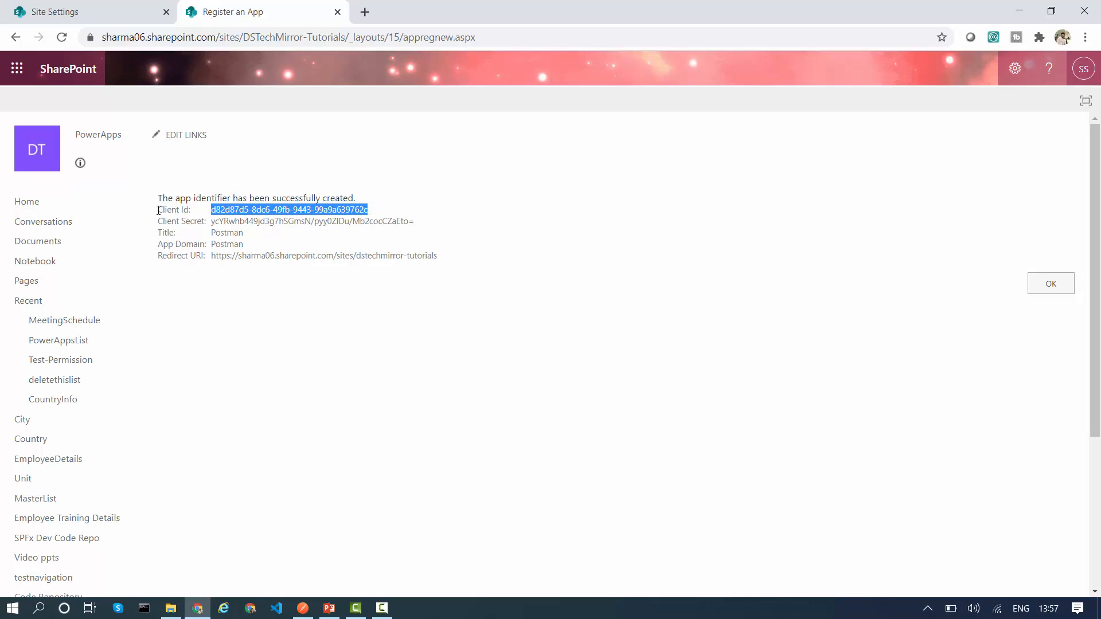
left_click_drag(159, 210, 423, 223)
key("ctrl+c")
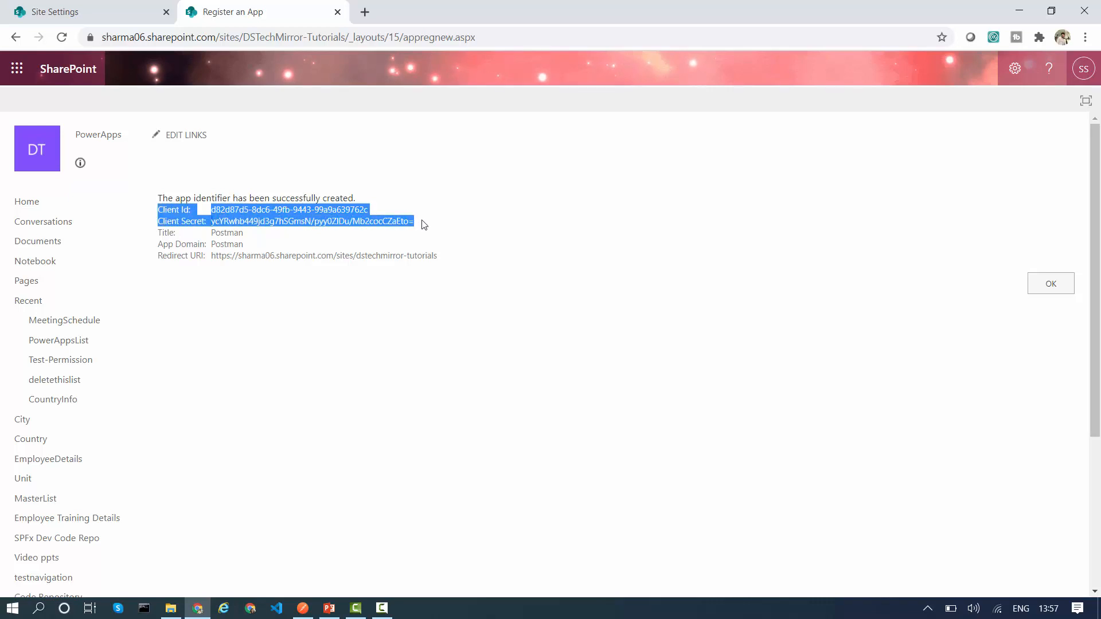
In PowerPoint, add a slide after the SharePoint Rest API slide, paste the client ID and client secret into it, and return to Chrome.
left_click(333, 610)
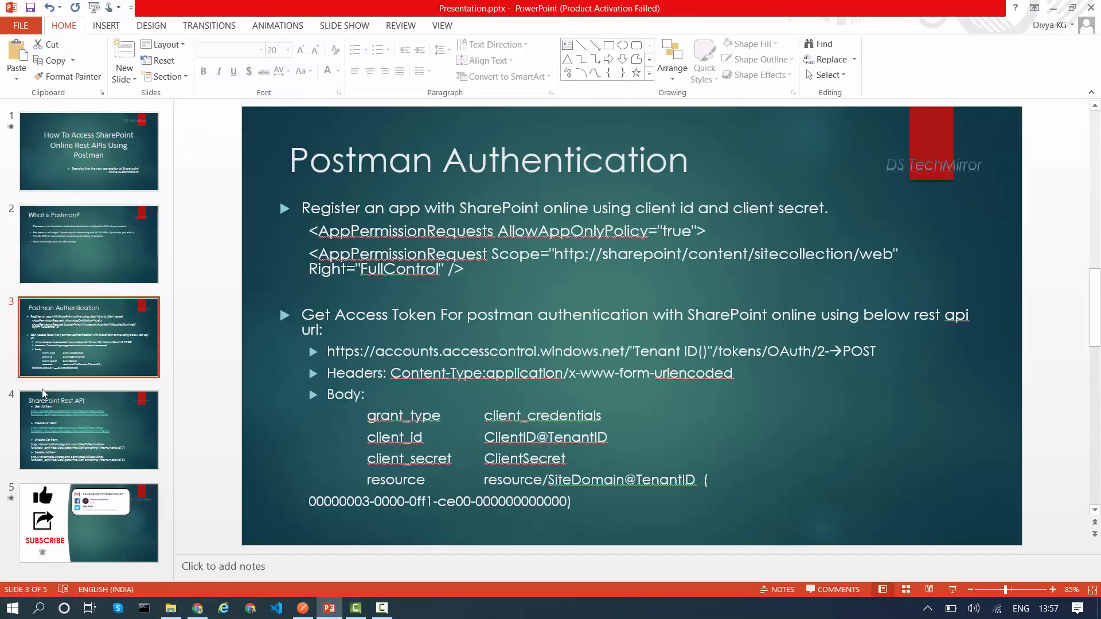
left_click(76, 428)
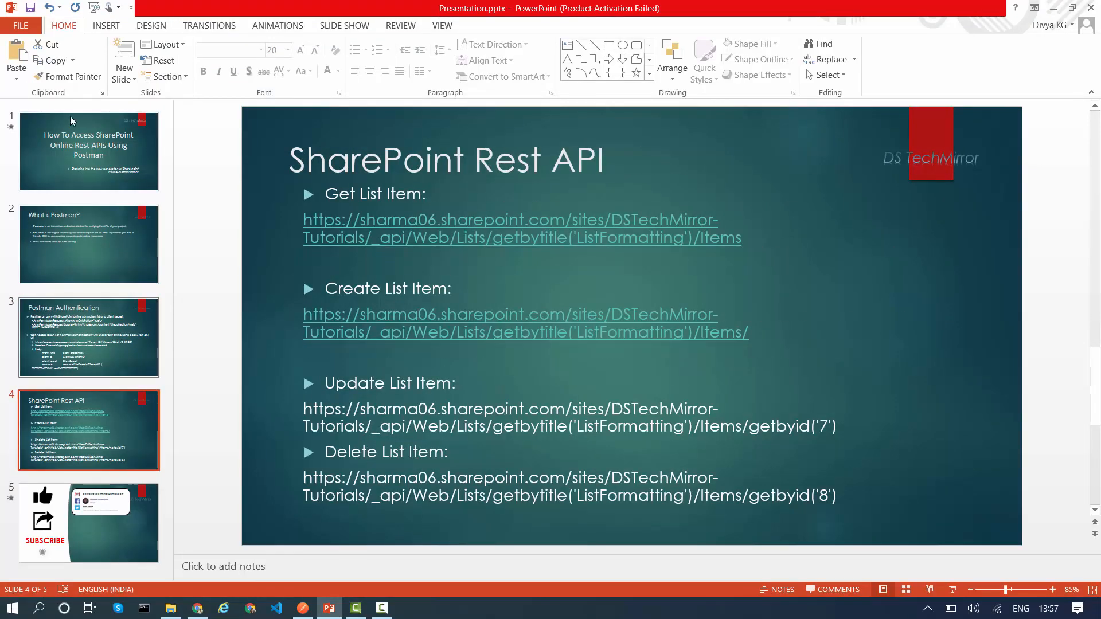
left_click(124, 54)
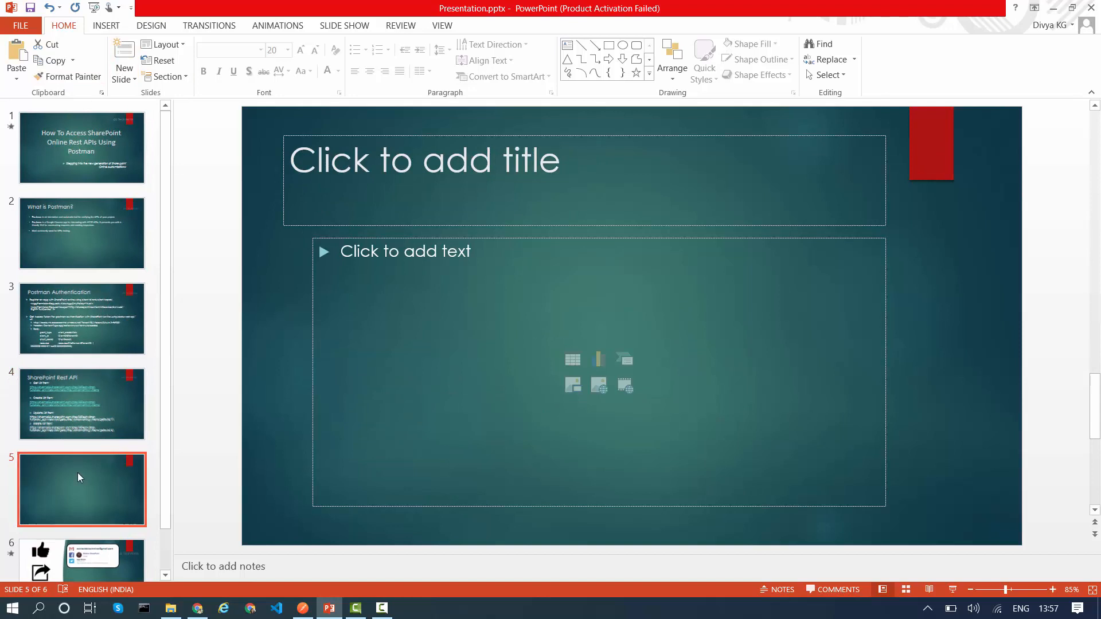
left_click(406, 300)
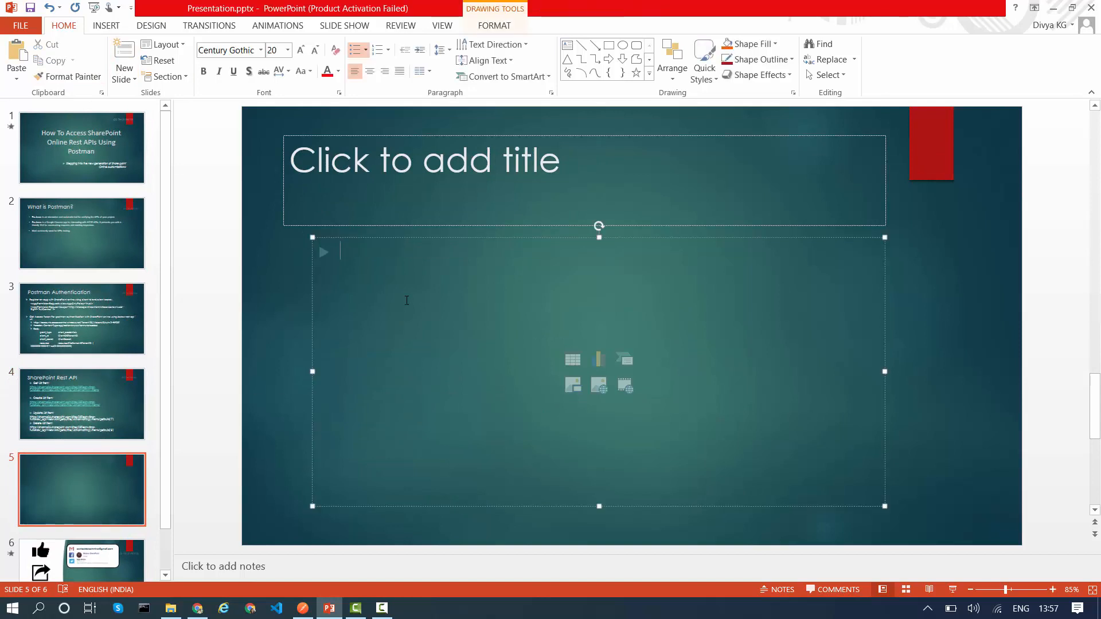
key("ctrl+v")
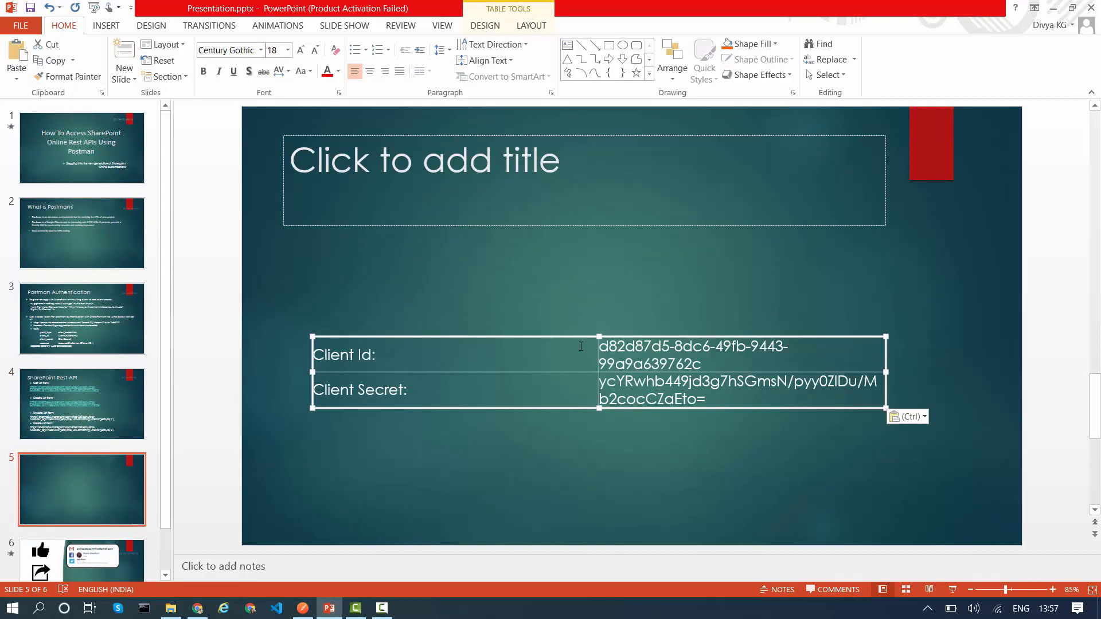
left_click(497, 474)
key("alt+Tab")
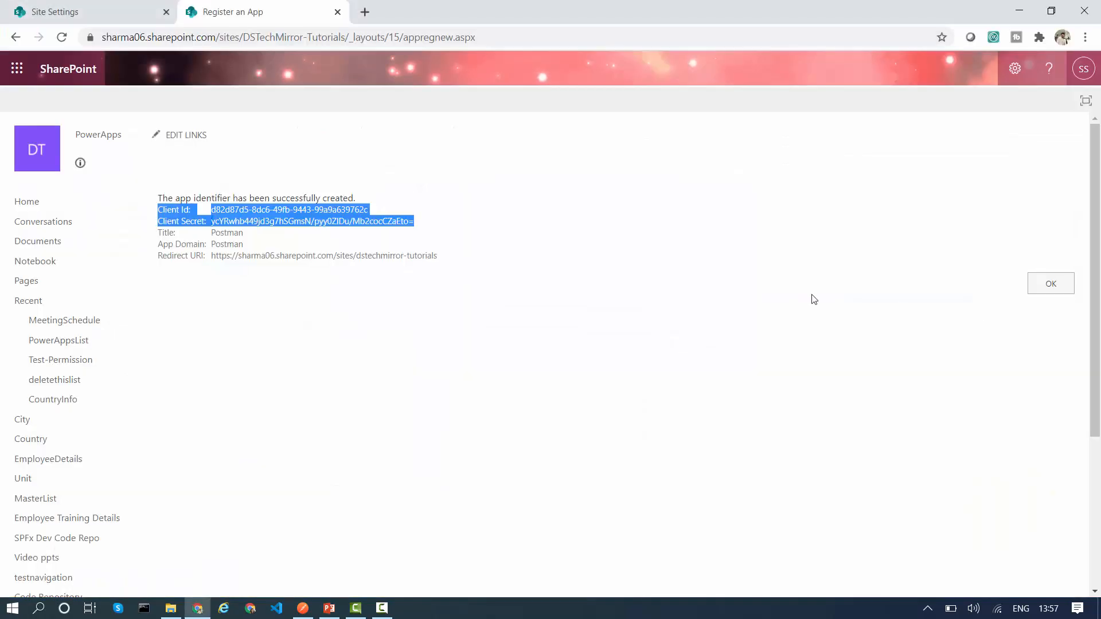
Close the app registration confirmation and open the site's _layouts/15/appinv.aspx page.
left_click(1059, 284)
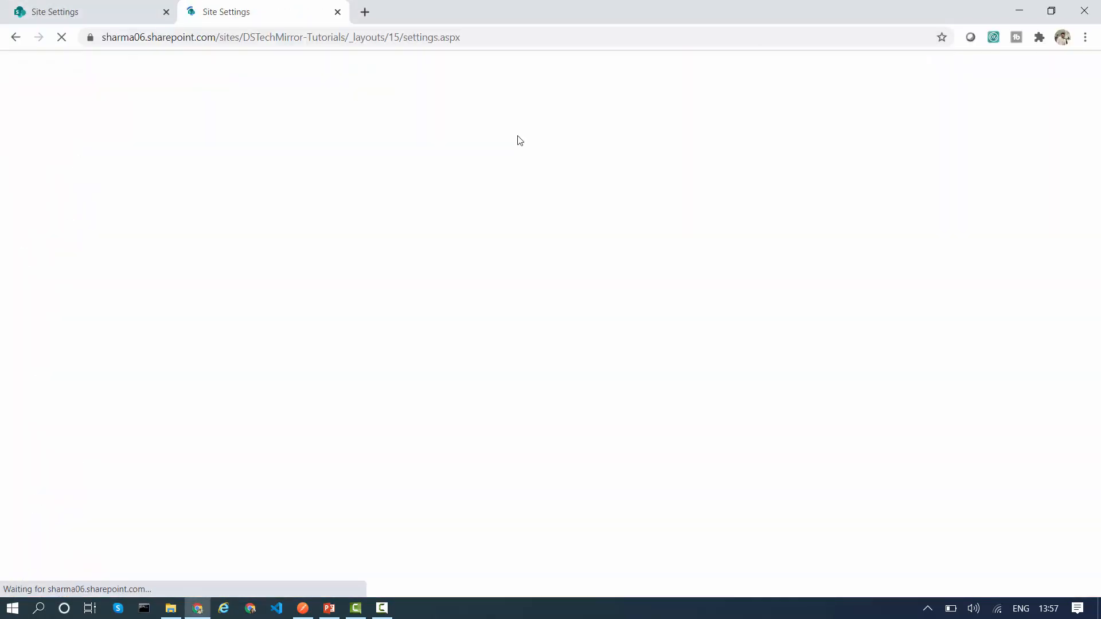
double_click(411, 38)
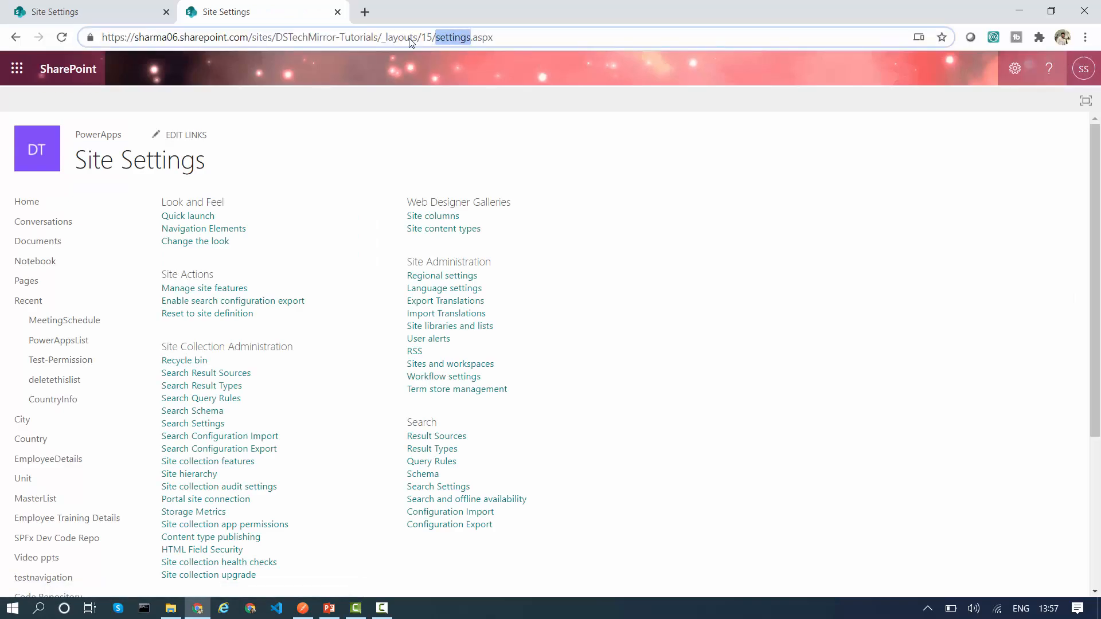
type("appinv")
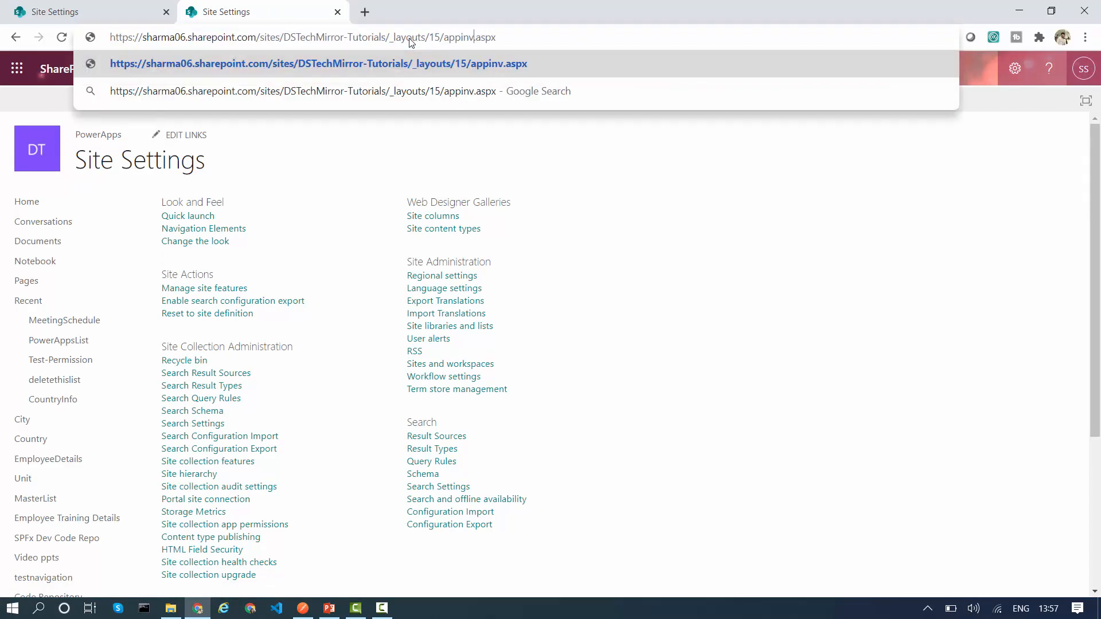
key("Return")
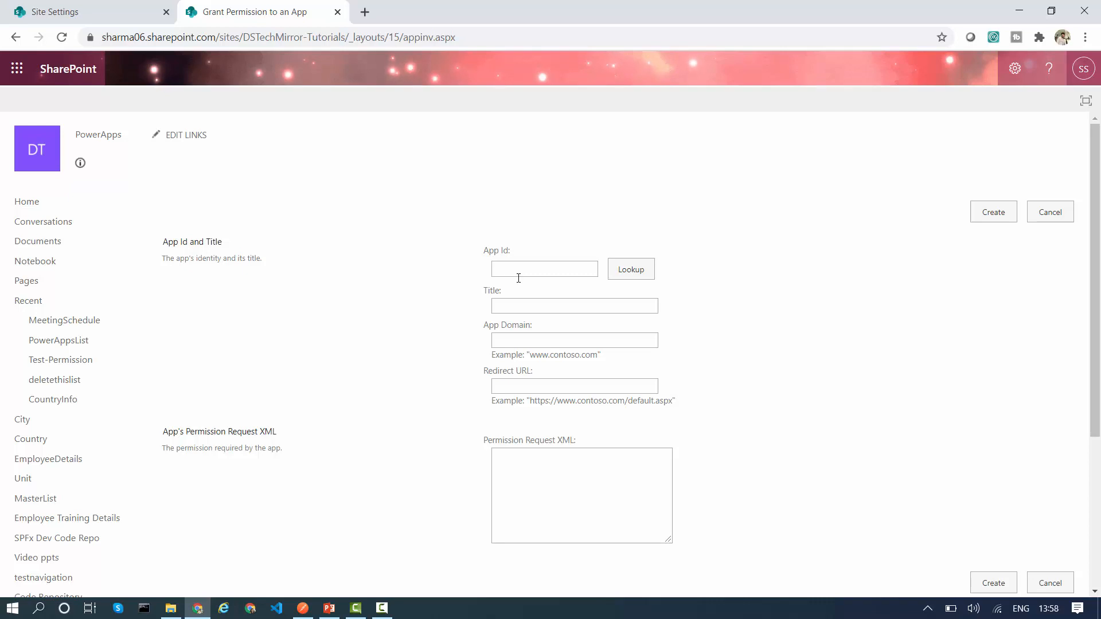
Enter the registered app's client ID as the App Id and look up its details.
left_click(515, 271)
left_click(559, 253)
key("alt+Tab")
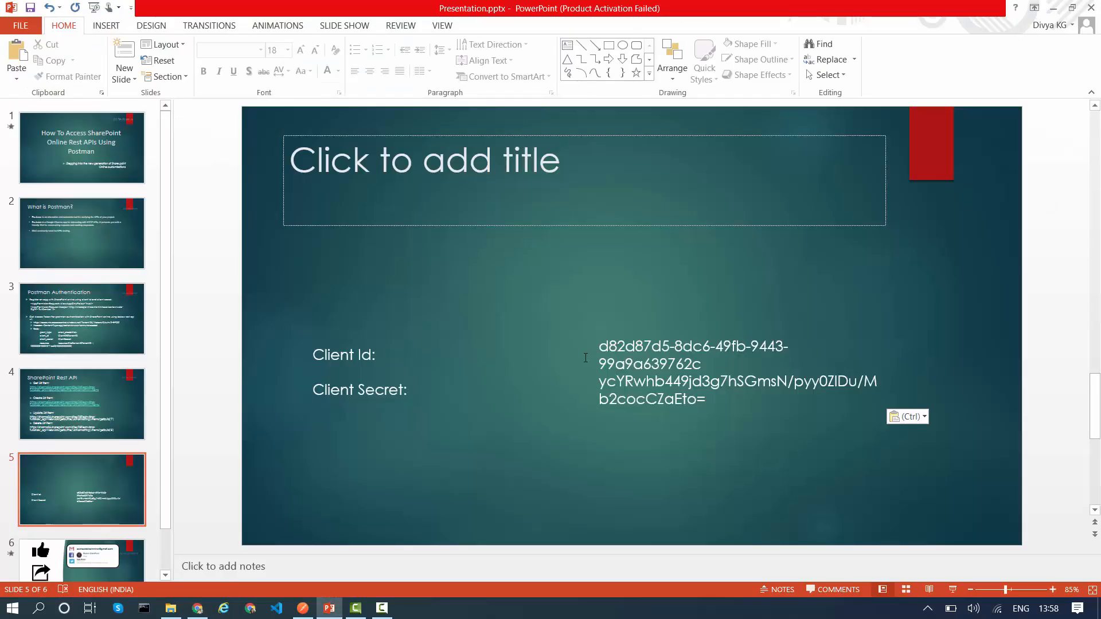
key("alt+Tab")
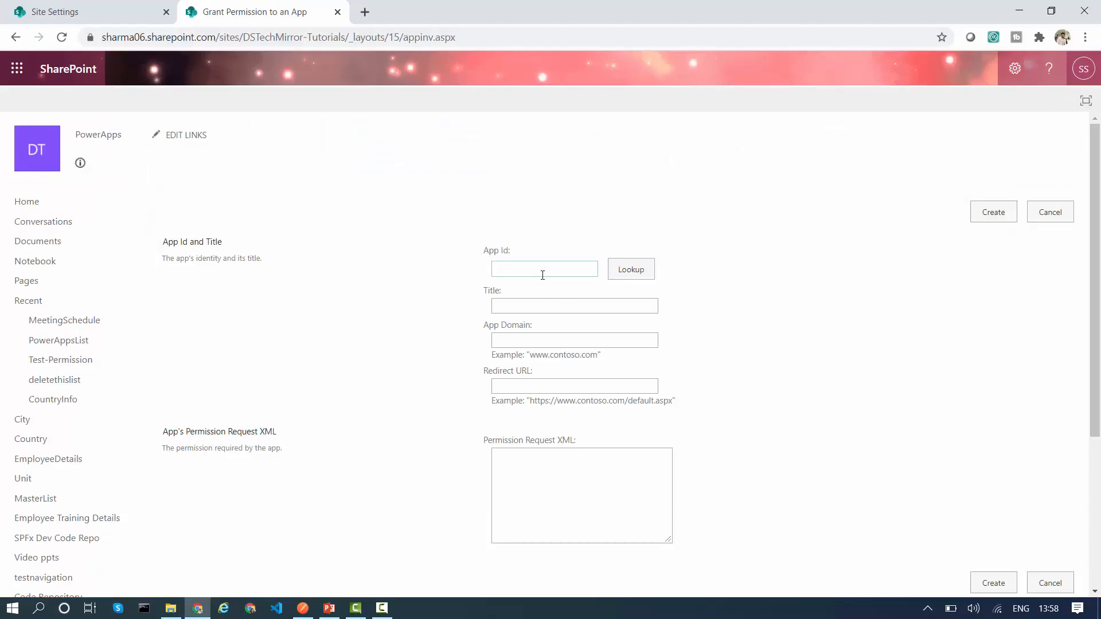
left_click(541, 272)
type("d82d87d5-8dc6-49fb-9443-99a9a639762c")
left_click(620, 271)
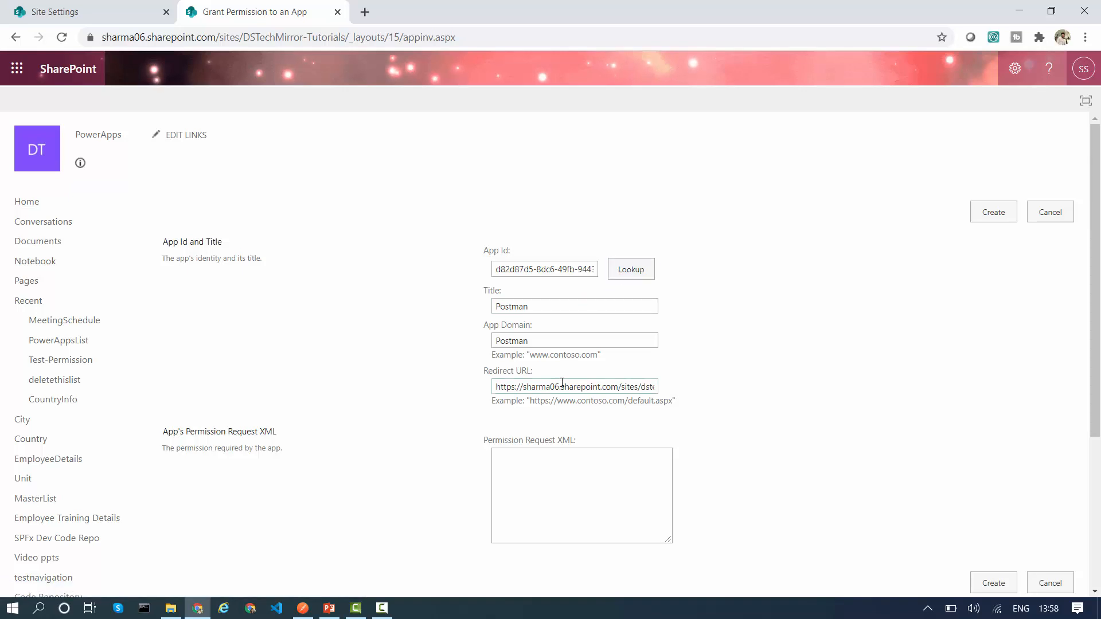
Switch to PowerPoint and copy the AppPermissionRequests XML lines from the Postman Authentication slide.
left_click(530, 474)
left_click(518, 484)
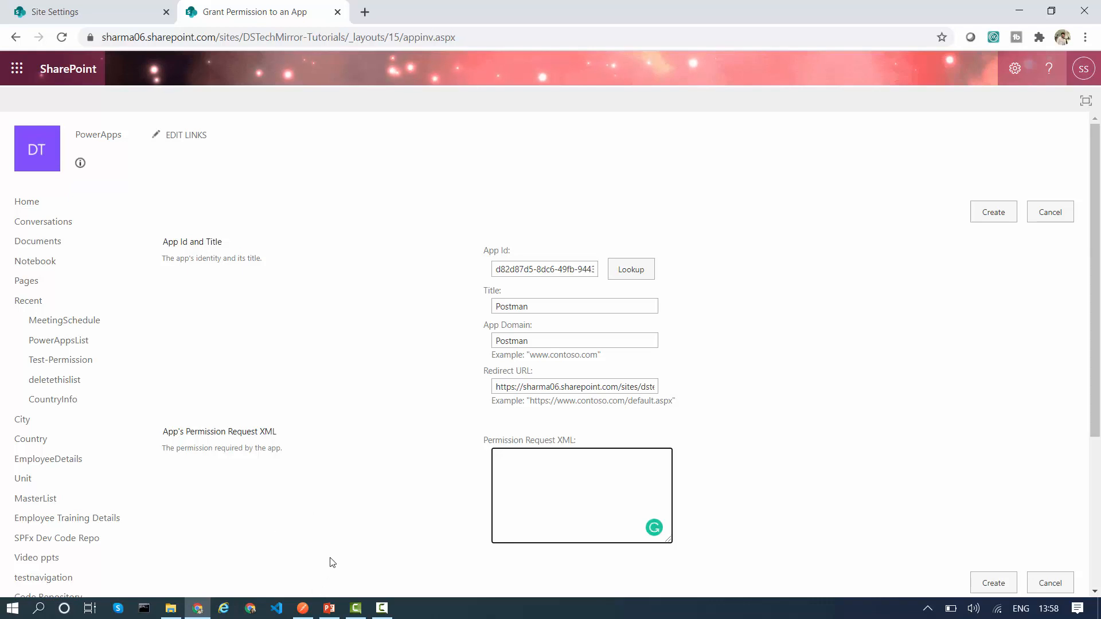
left_click(329, 609)
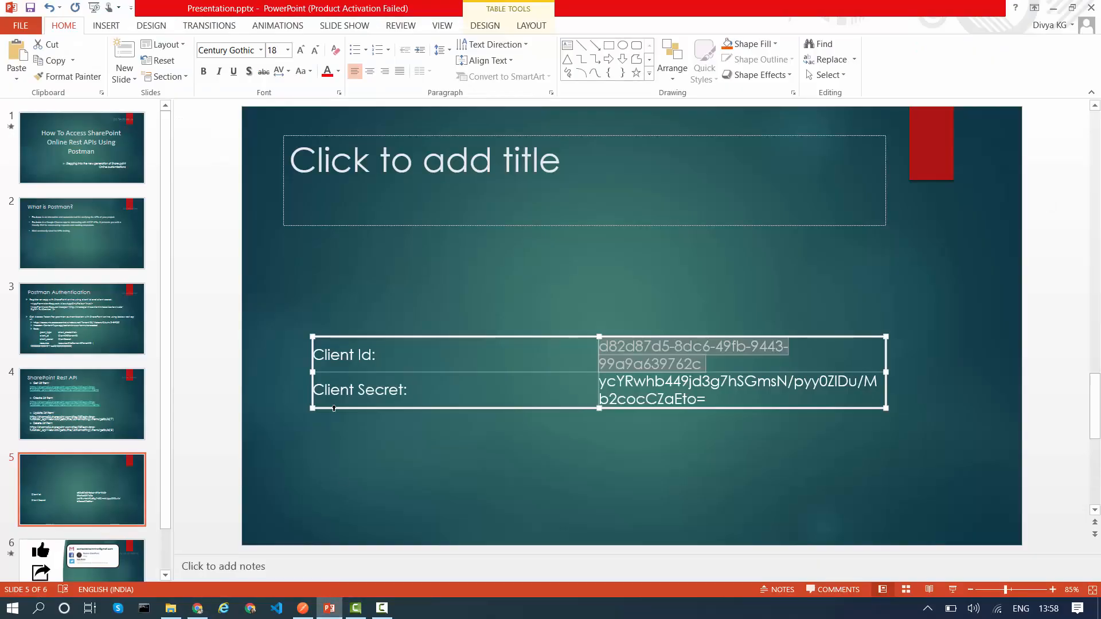
left_click(75, 311)
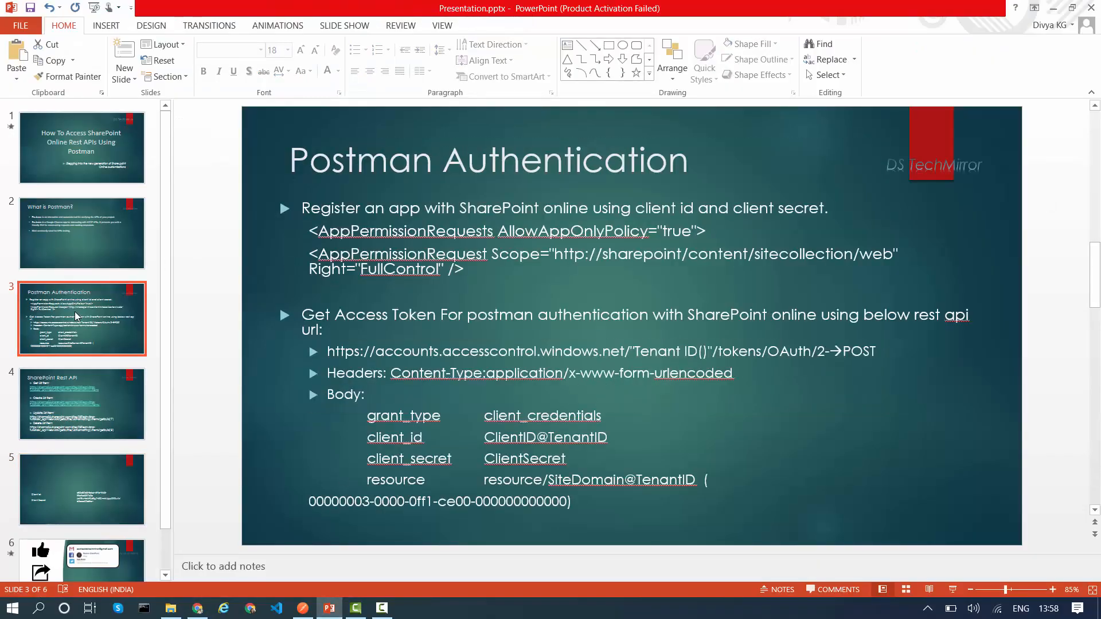
left_click_drag(311, 229, 471, 268)
key("ctrl+c")
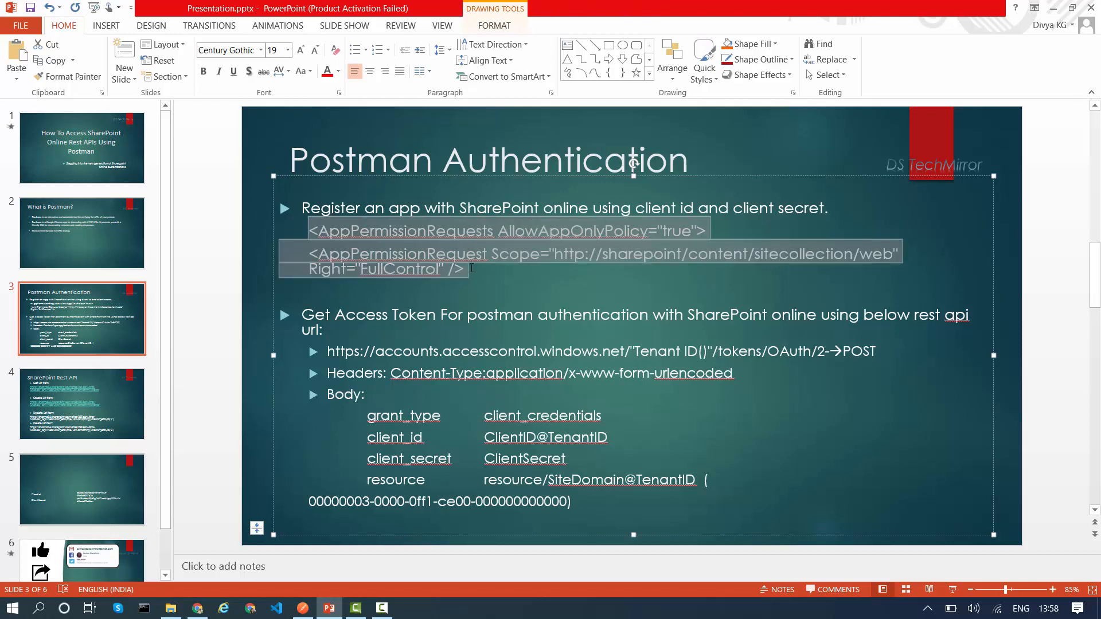
left_click(972, 274)
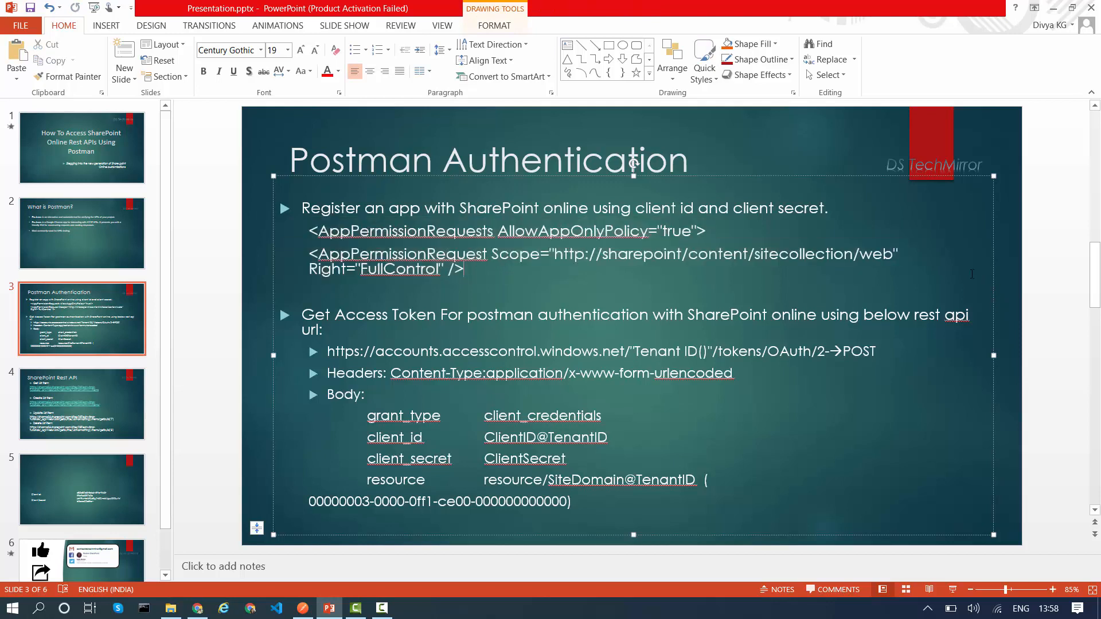
Return to Chrome, enlarge the Permission Request XML box and paste the copied XML into it.
key("alt+Tab")
left_click(668, 539)
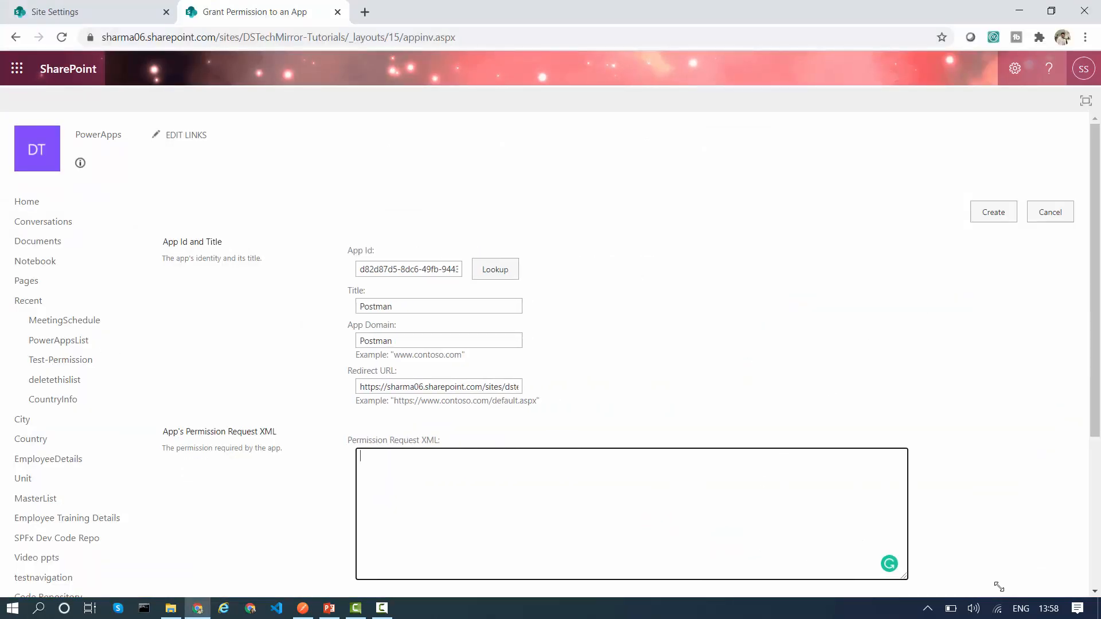
left_click_drag(999, 587, 1007, 590)
scroll(783, 351, "down", 3)
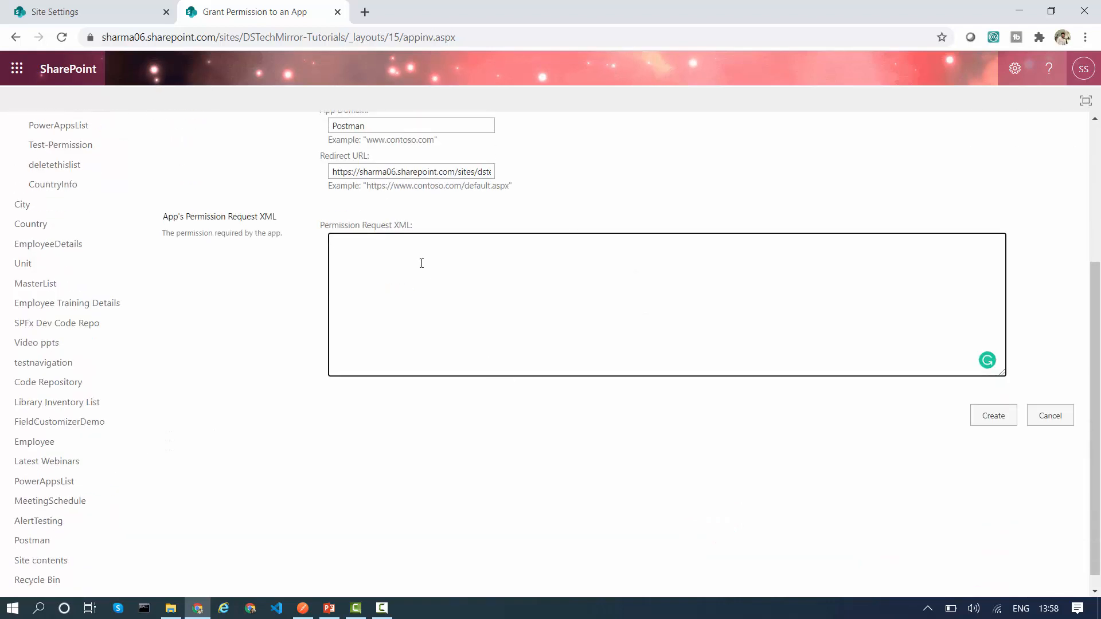
key("ctrl+v")
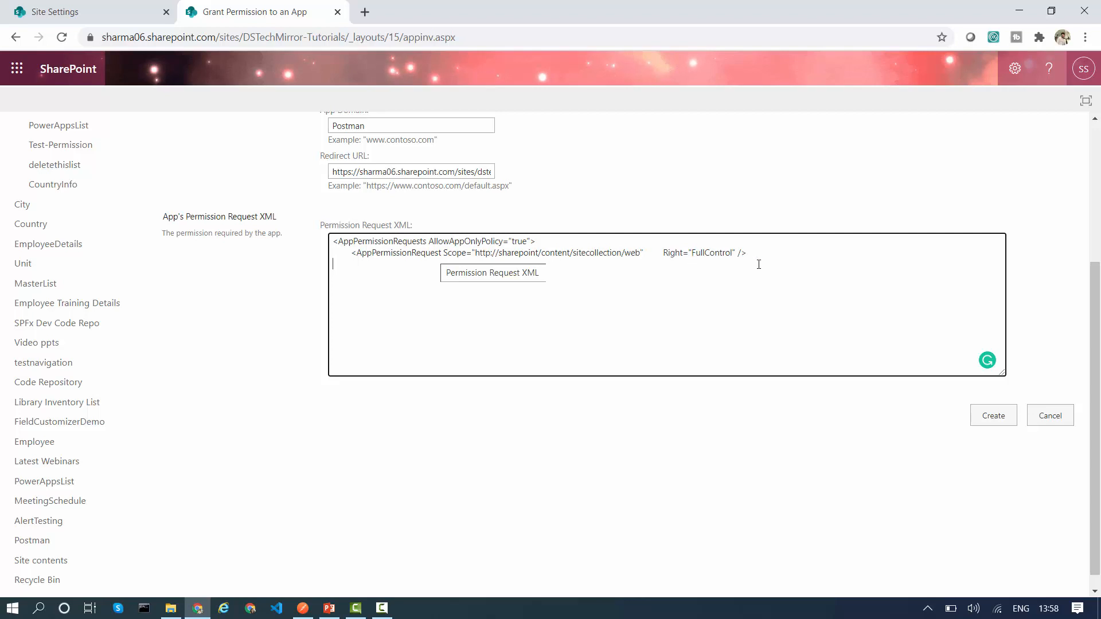
Close the XML with </AppPermissionRequests> and remove the extra spaces before the AppPermissionRequest element and its Right attribute.
left_click(782, 256)
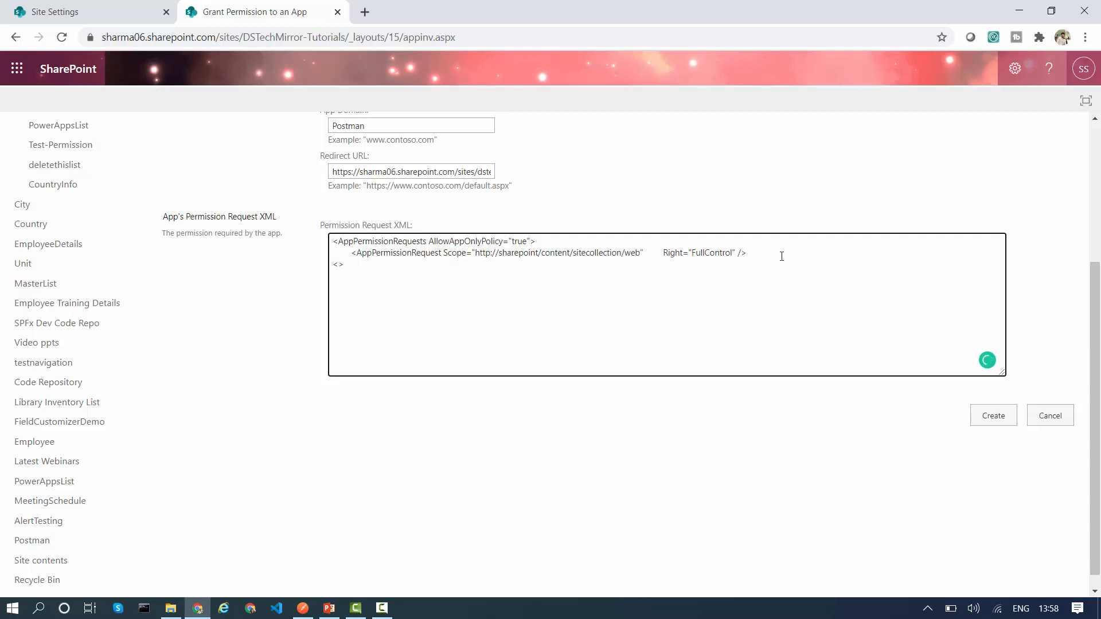
type("AppPermissionRequests")
key("BackSpace")
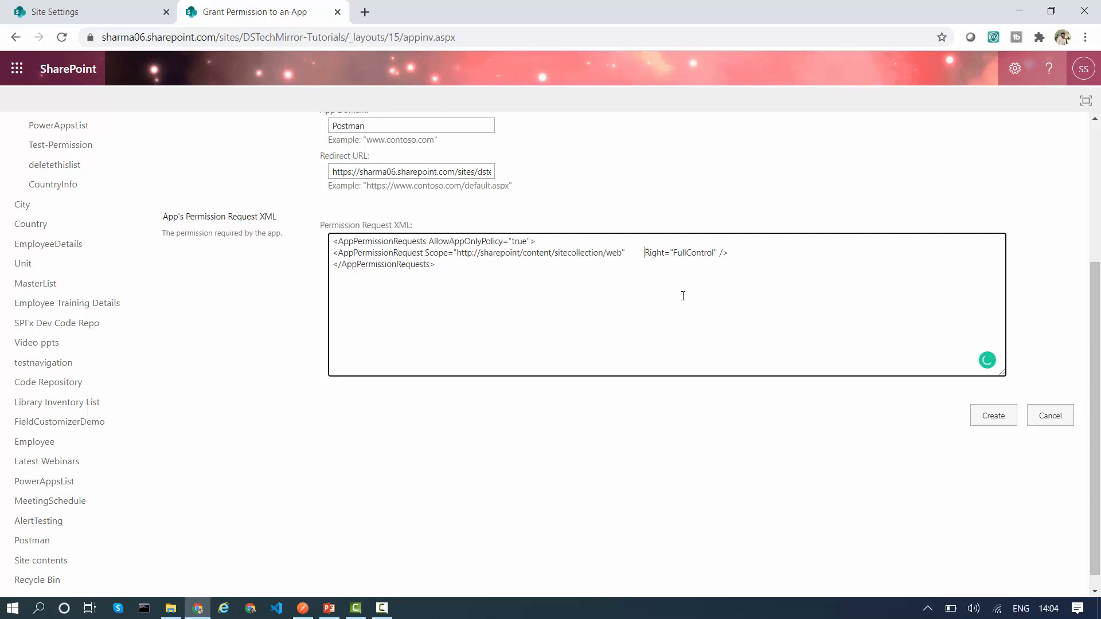
key("BackSpace")
Create the permission request and trust the Postman app.
left_click(993, 416)
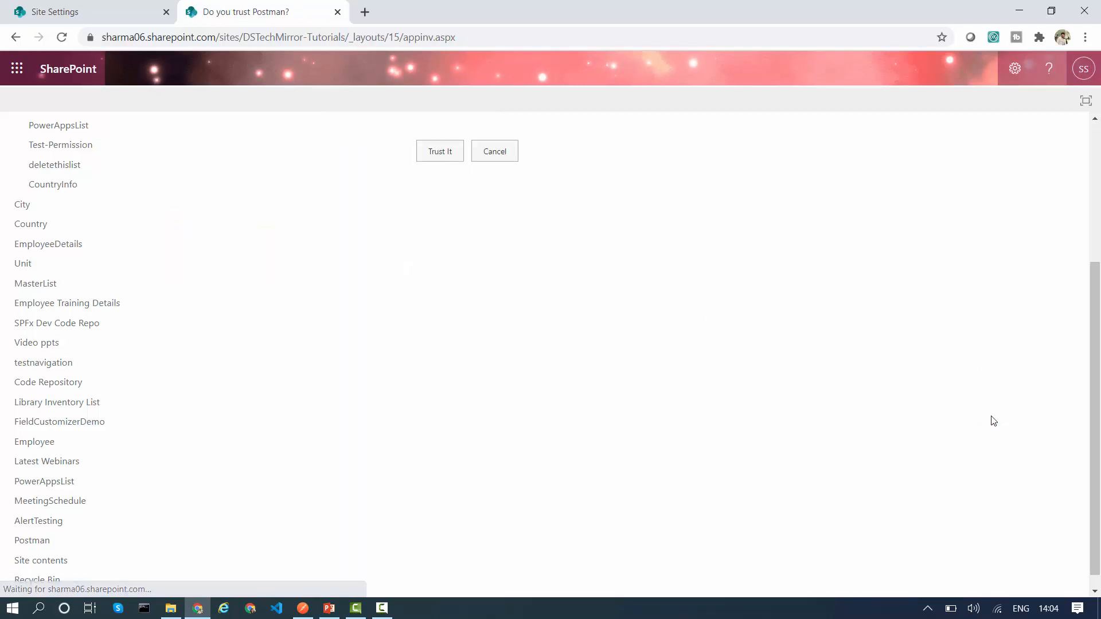
scroll(704, 363, "up", 4)
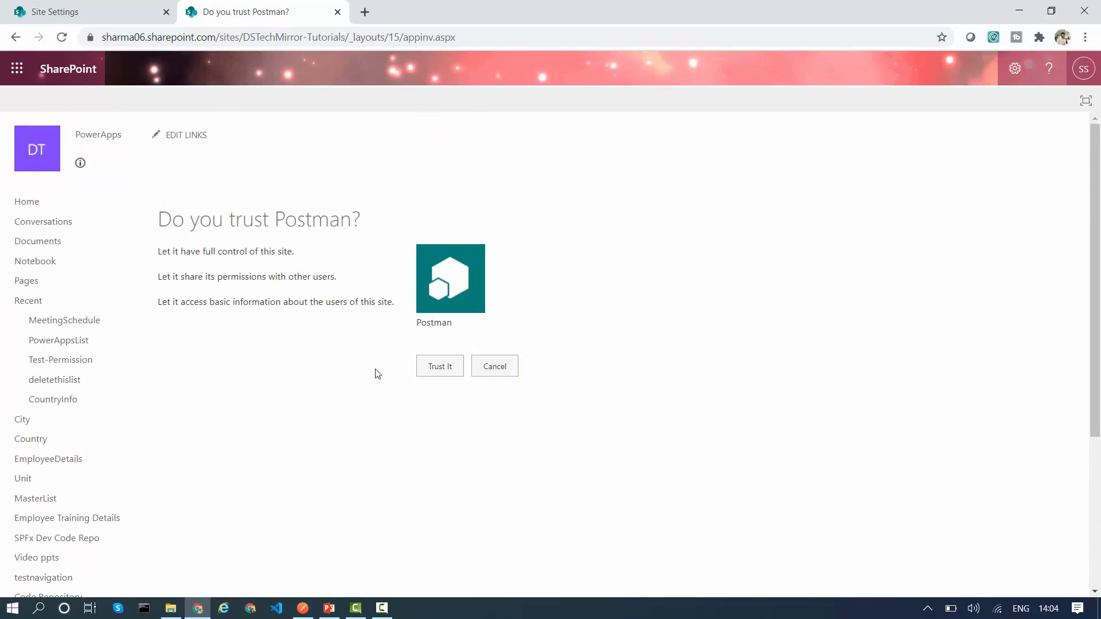
left_click(431, 368)
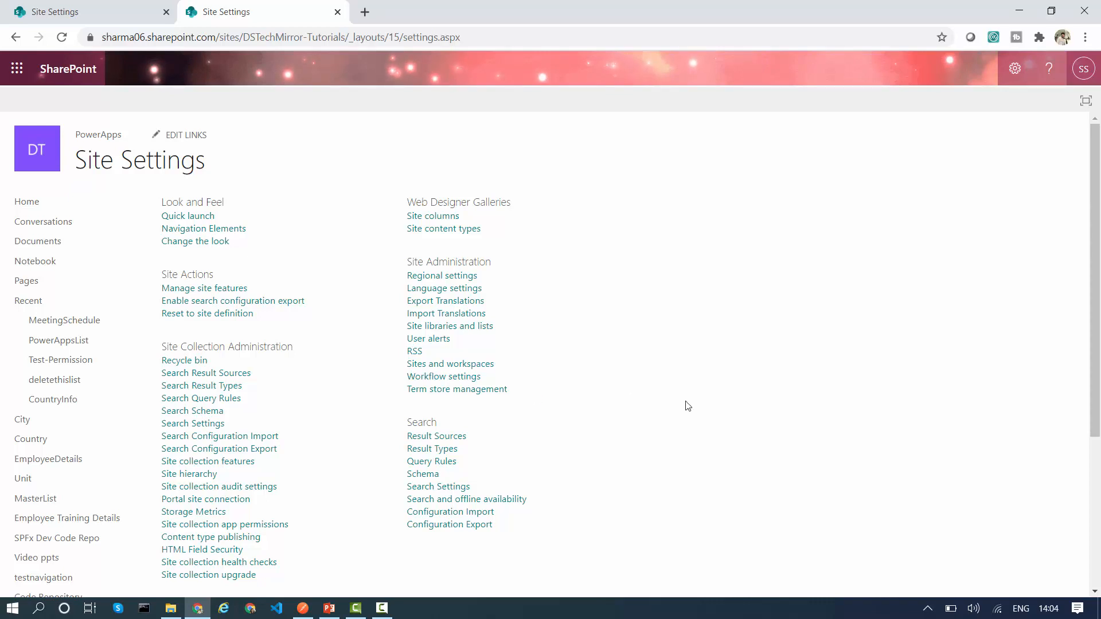
Open Site collection app permissions and compare the client ID in Postman's app identifier with the one on the PowerPoint slide.
scroll(688, 405, "down", 1)
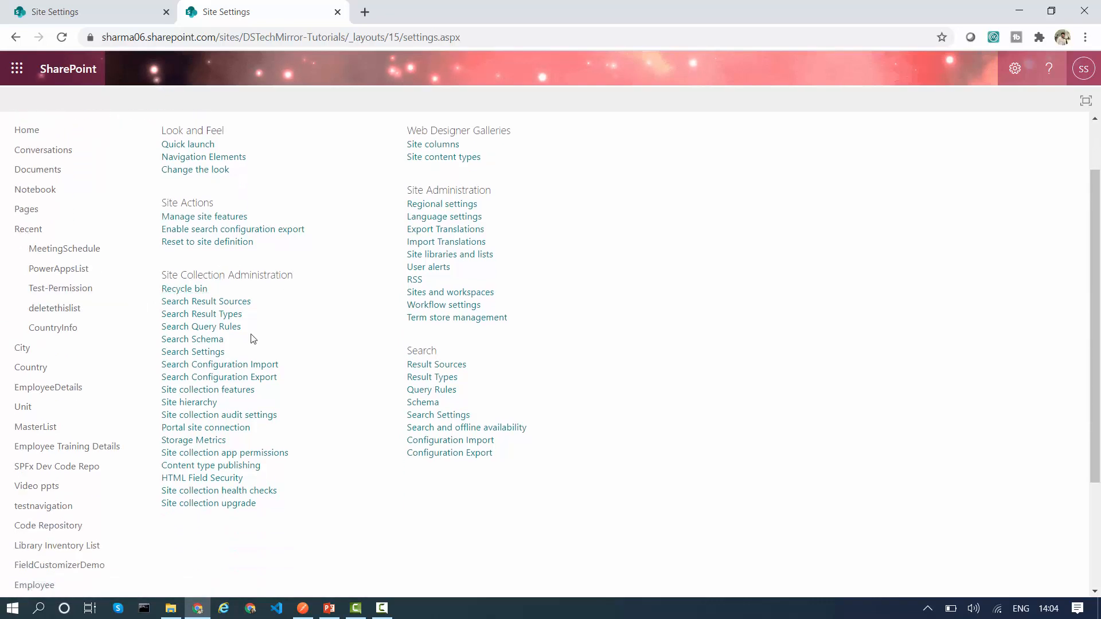
left_click(216, 457)
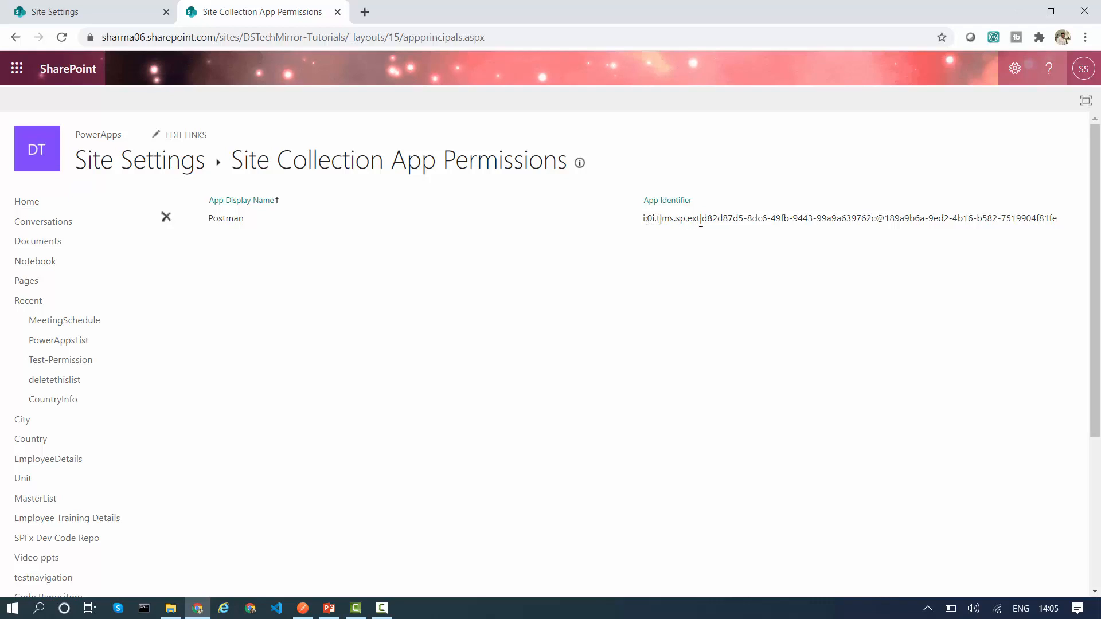
left_click_drag(704, 219, 880, 223)
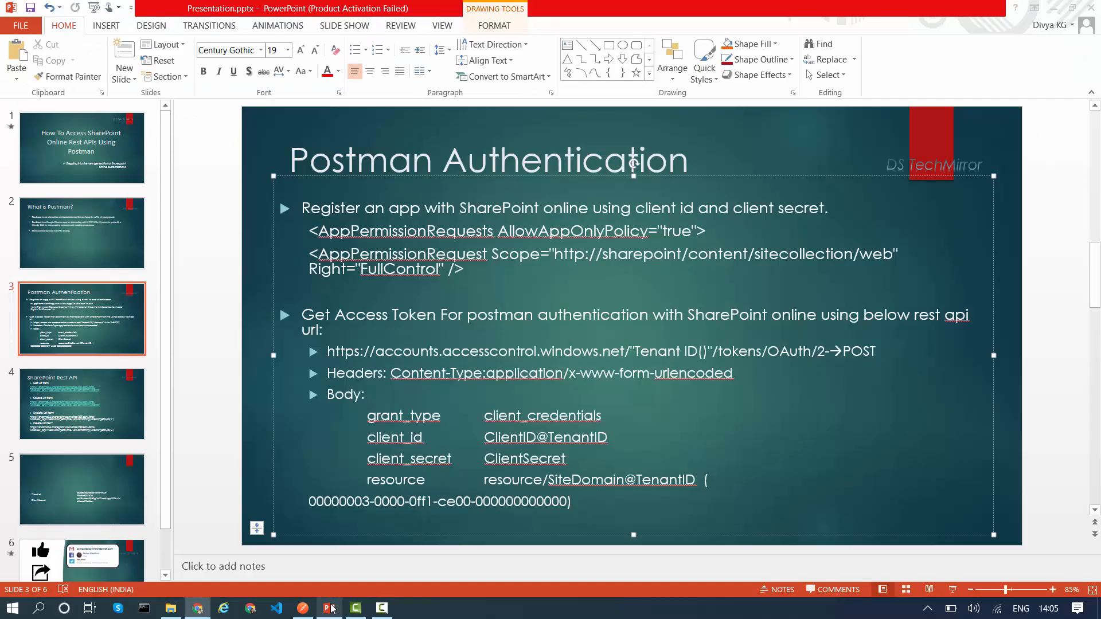
left_click(329, 609)
left_click(63, 477)
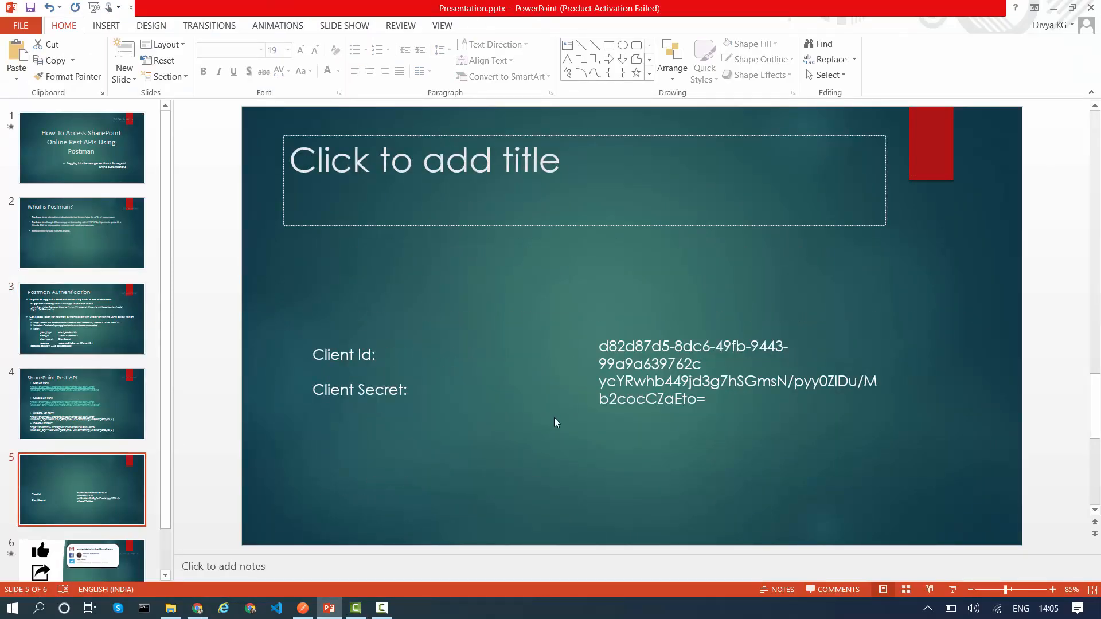
key("alt+Tab")
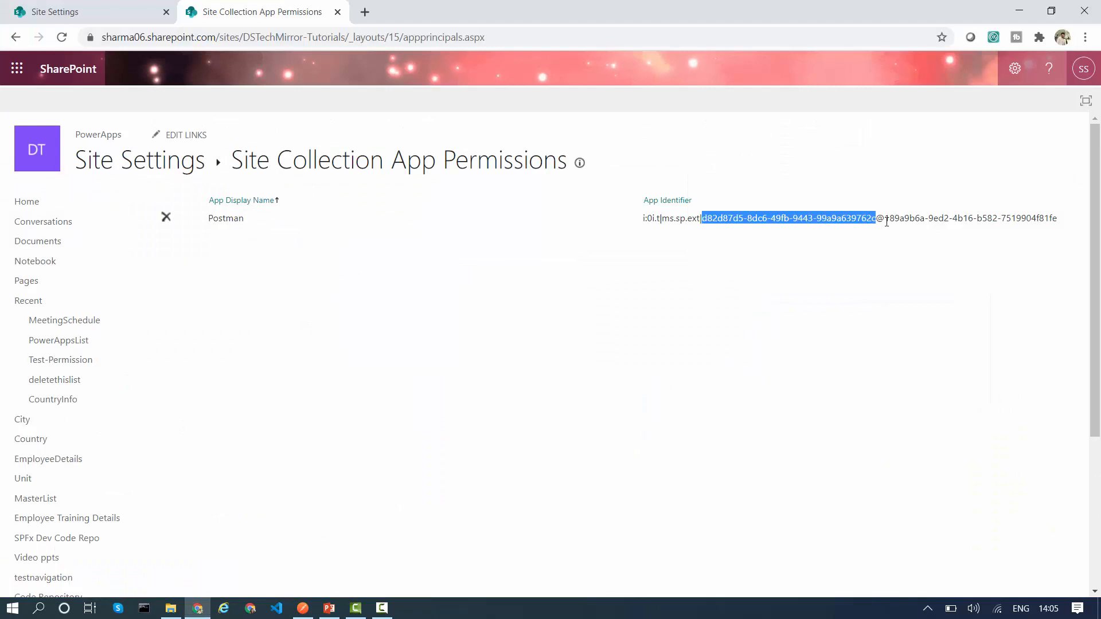
Examine the tenant ID after the @ sign, and copy Postman's complete app identifier.
left_click_drag(889, 221, 909, 222)
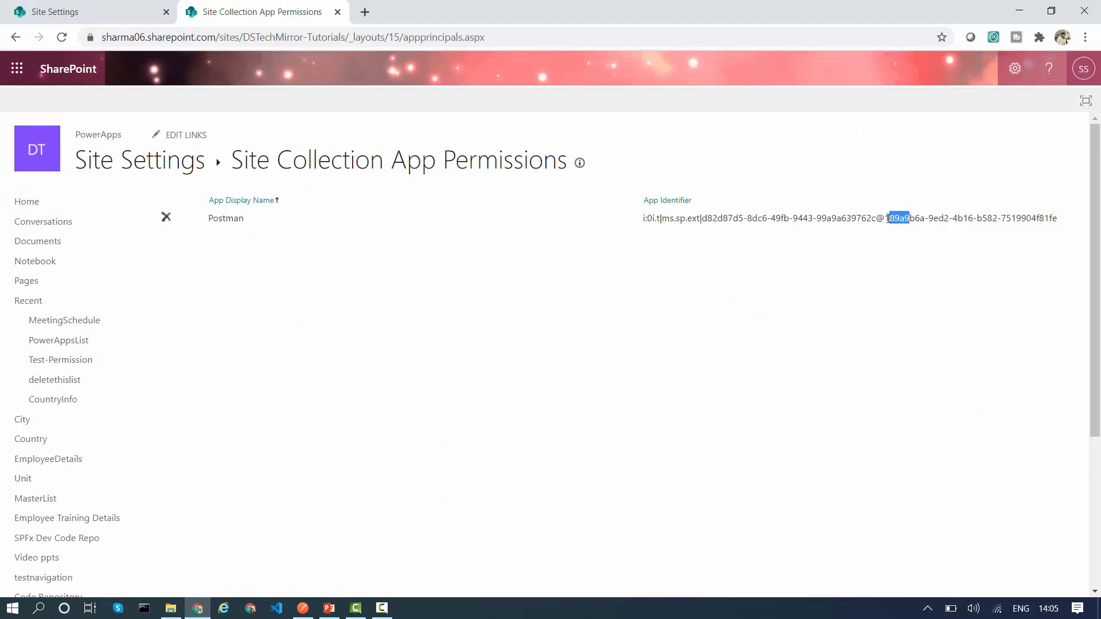
left_click(901, 261)
left_click_drag(887, 218, 1064, 219)
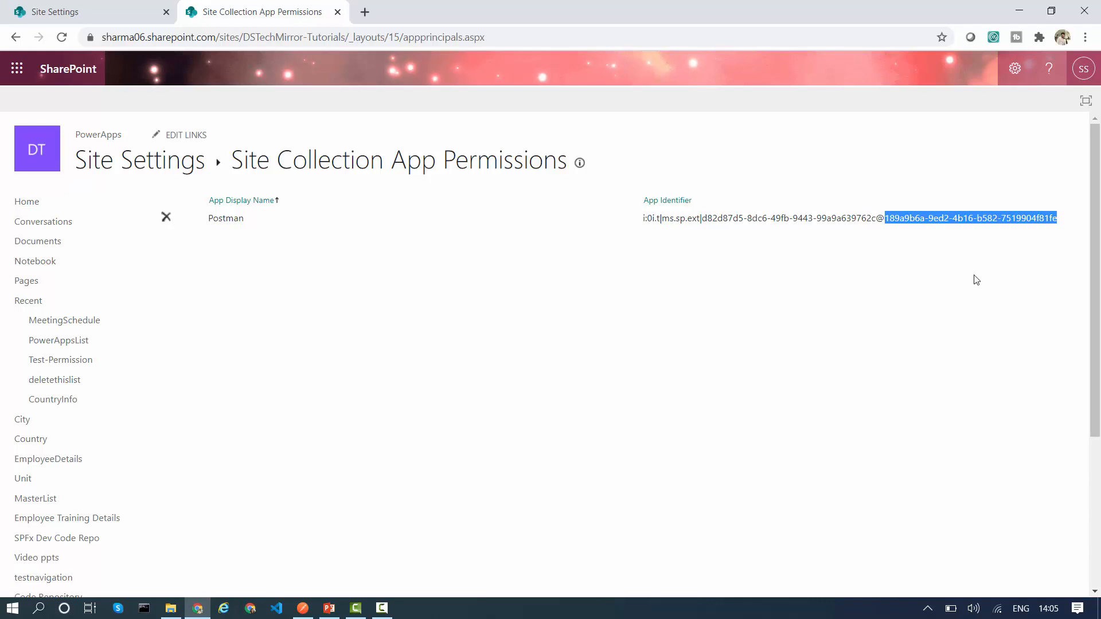
left_click_drag(1058, 223, 640, 225)
key("ctrl+c")
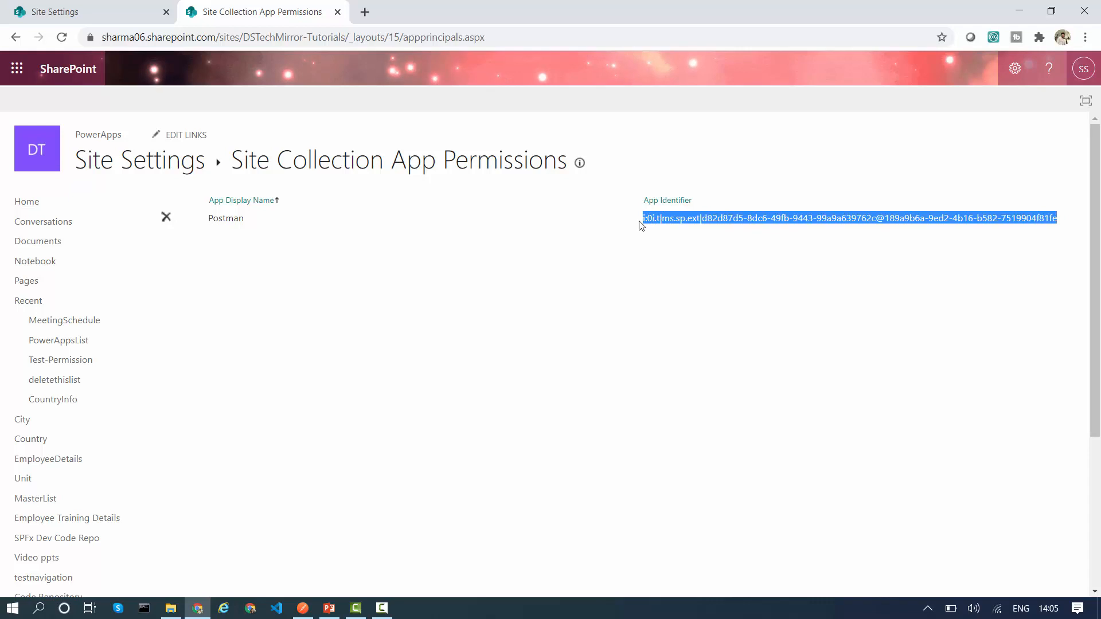
In PowerPoint, add two blank lines below the client secret, paste the app identifier onto the slide and move it above the table.
left_click(329, 608)
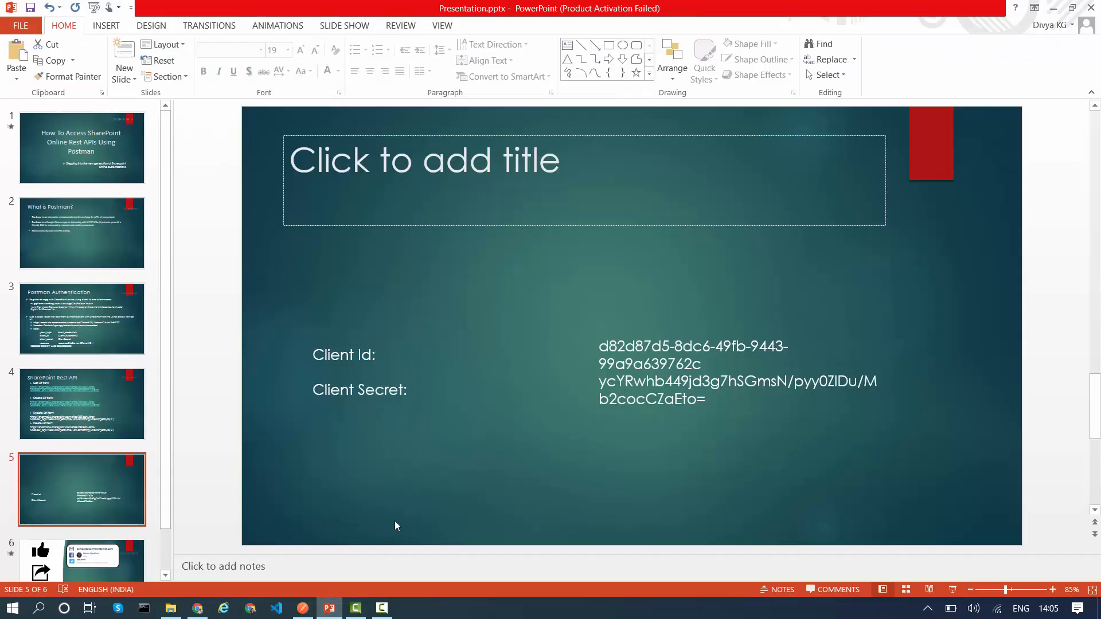
left_click(720, 397)
key("Return")
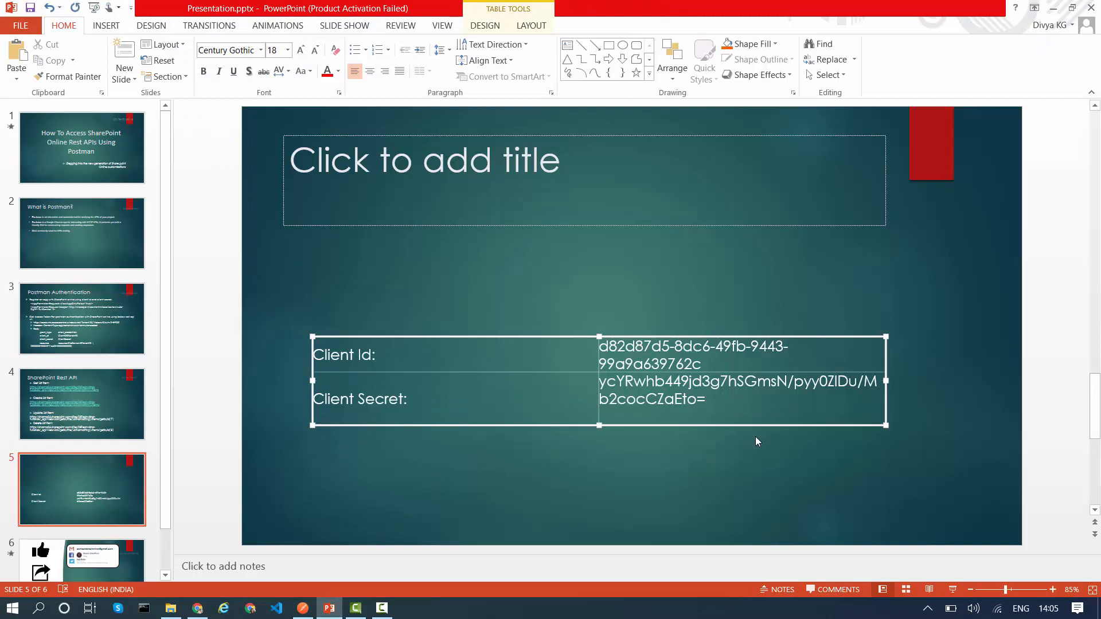
key("Return")
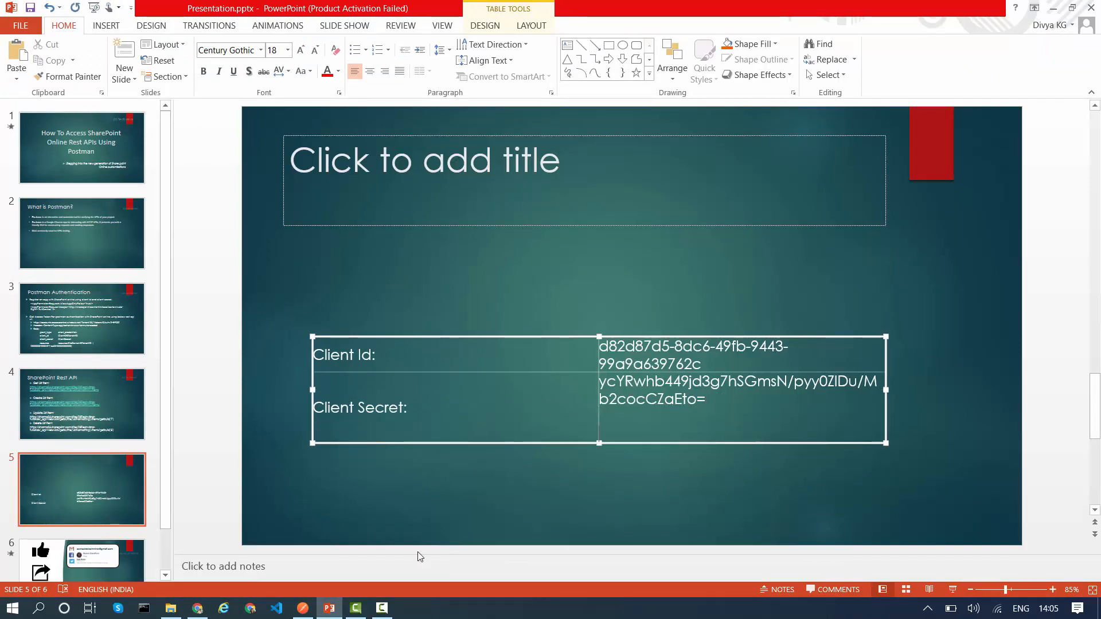
left_click(373, 518)
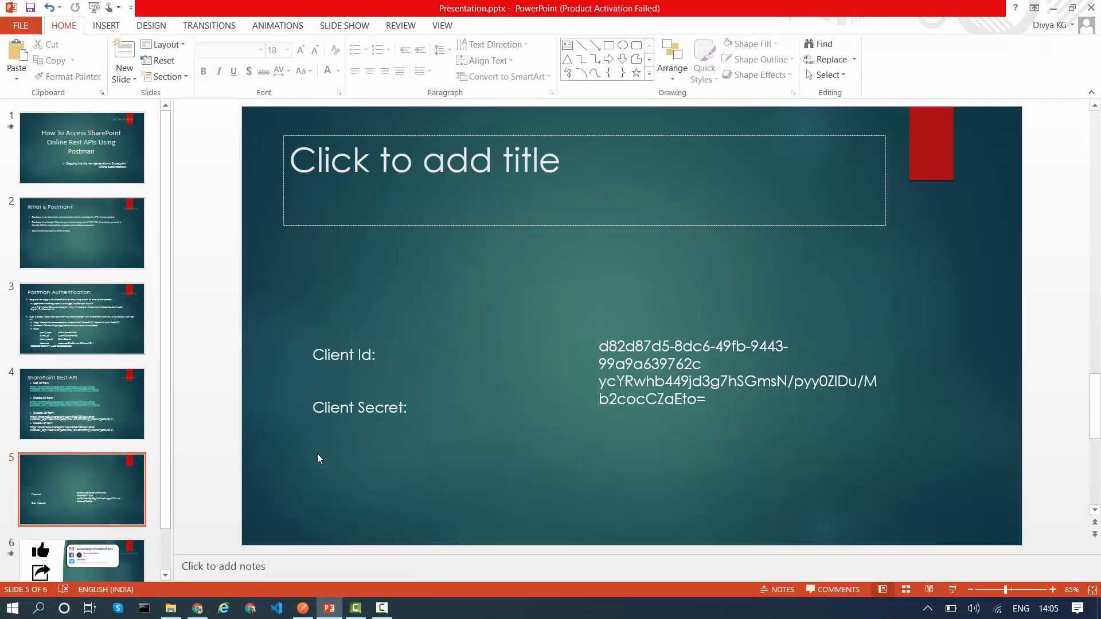
key("ctrl+v")
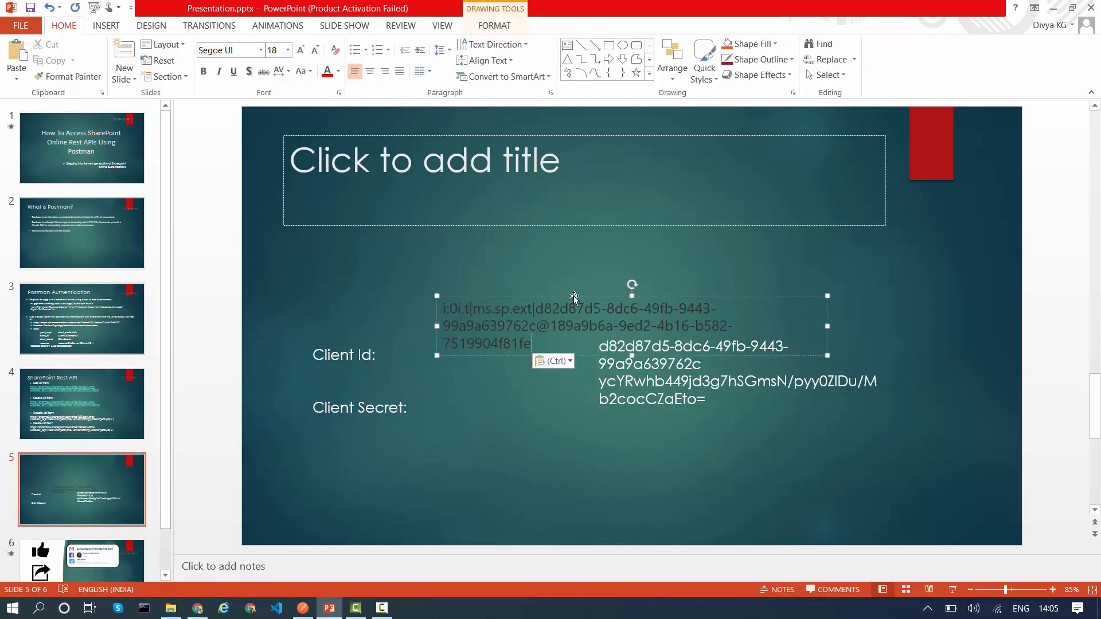
left_click_drag(436, 297, 331, 247)
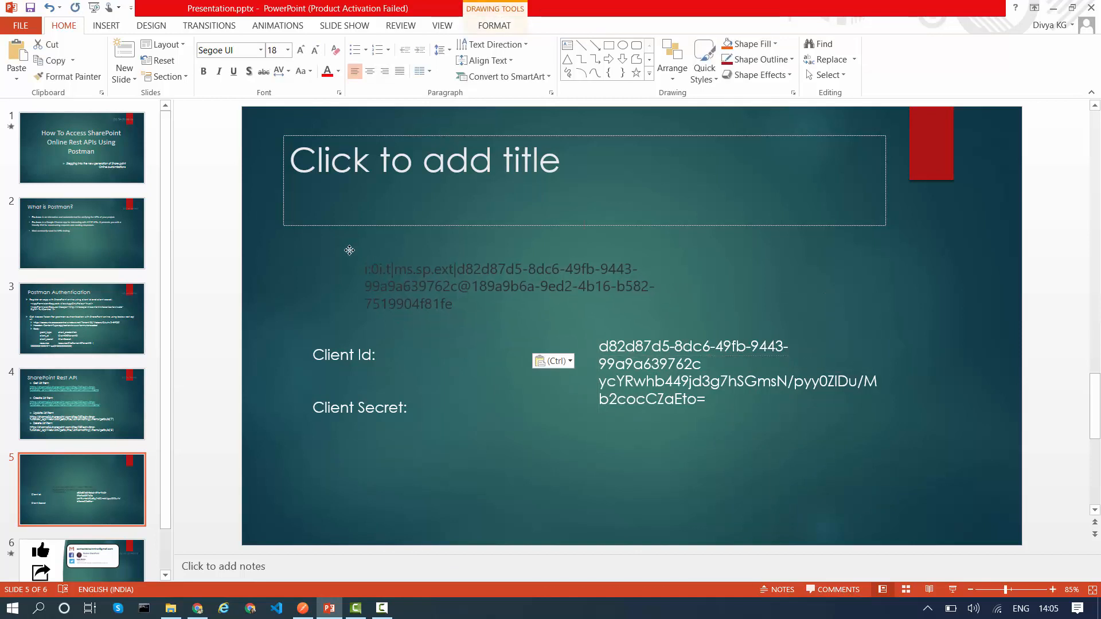
left_click_drag(453, 299, 357, 263)
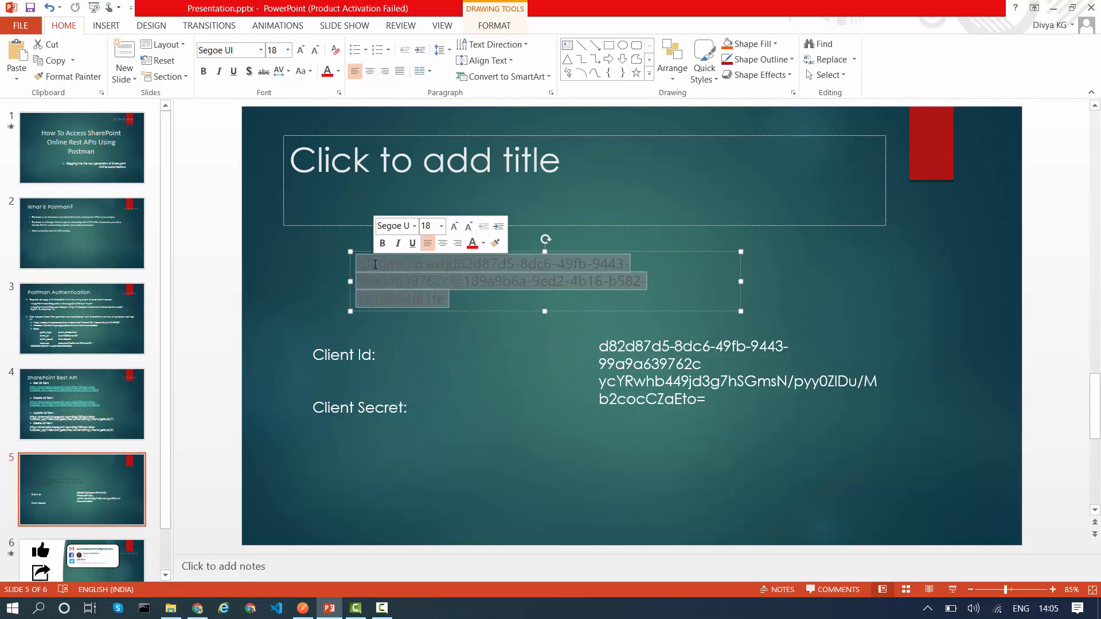
left_click(394, 480)
left_click(340, 357)
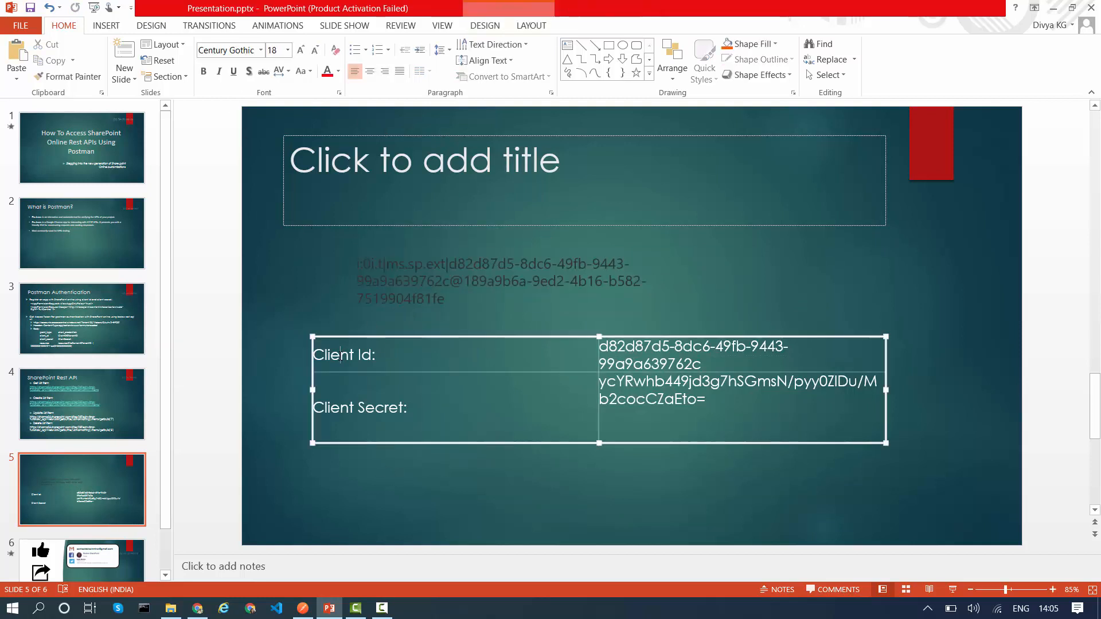
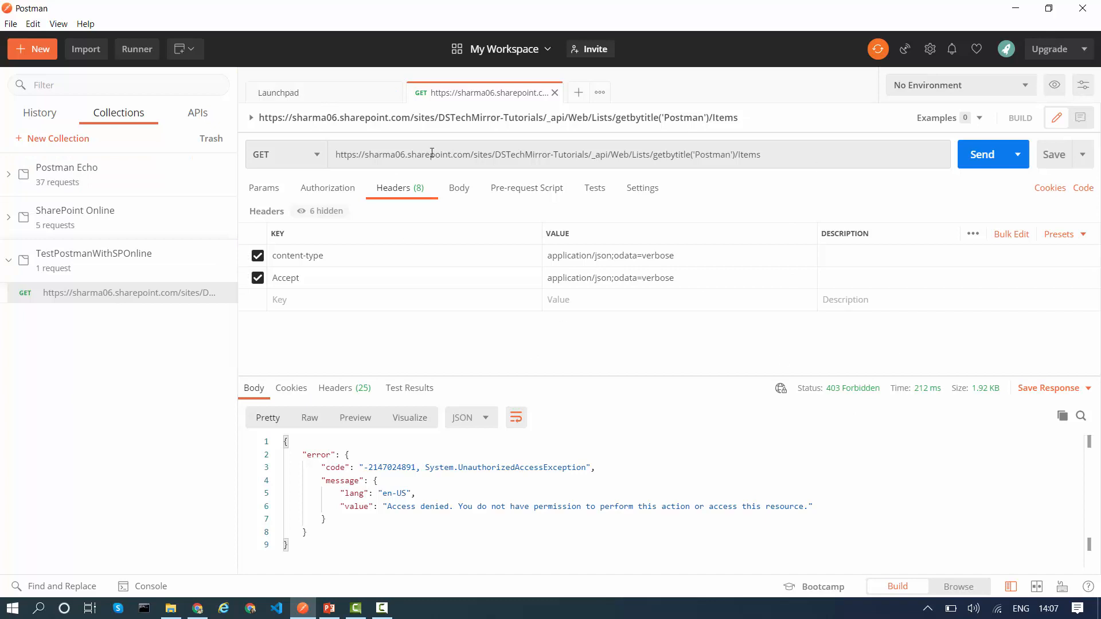
left_click(339, 89)
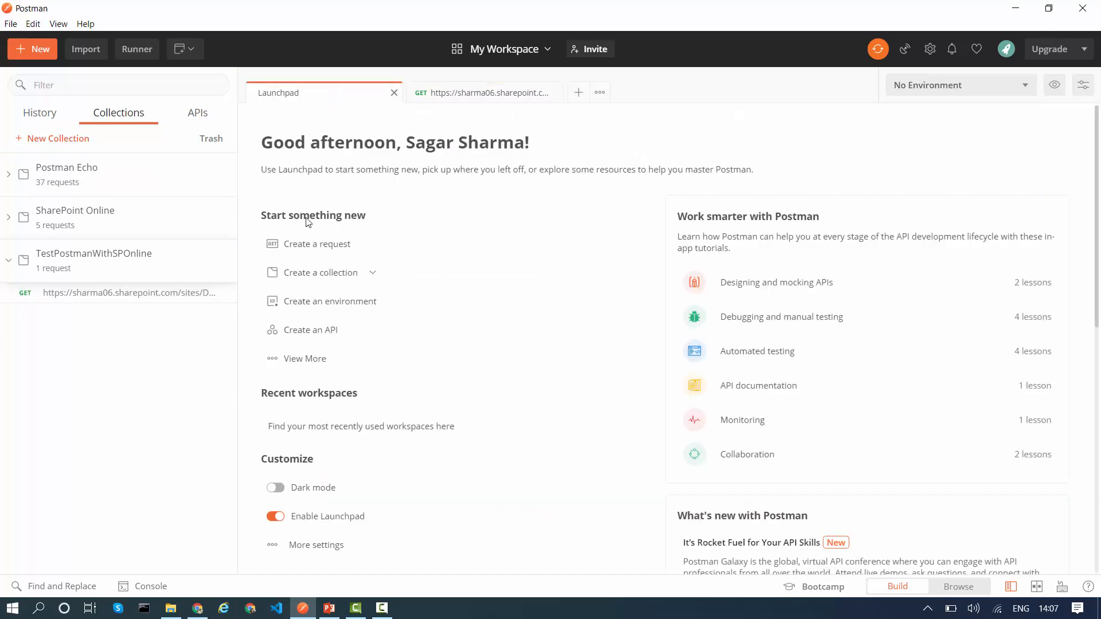
left_click(310, 245)
left_click(403, 158)
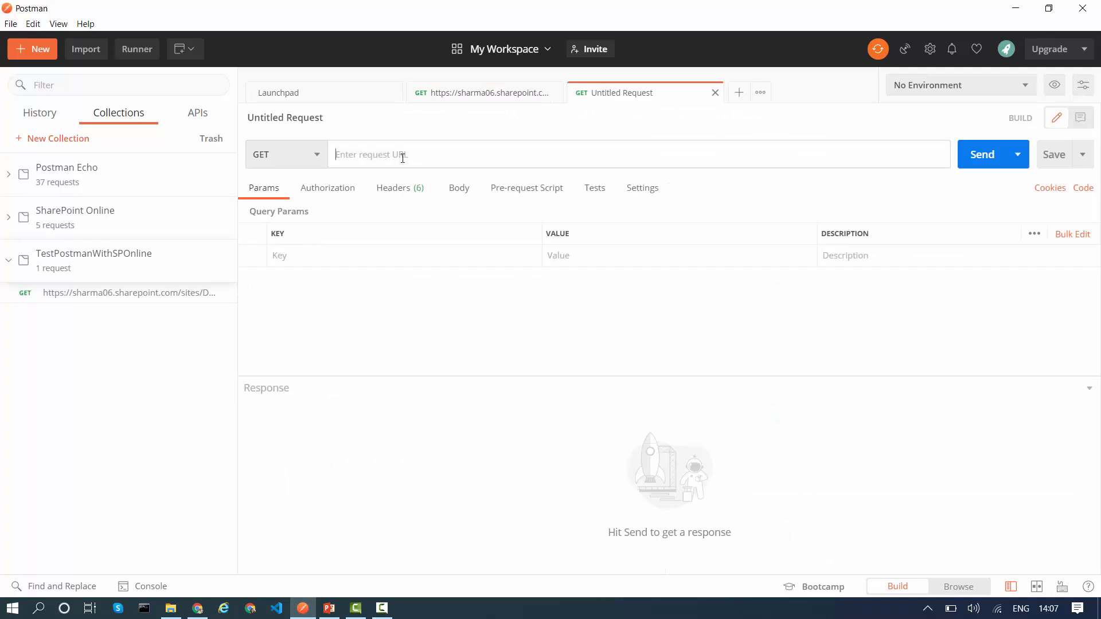
key("ctrl+v")
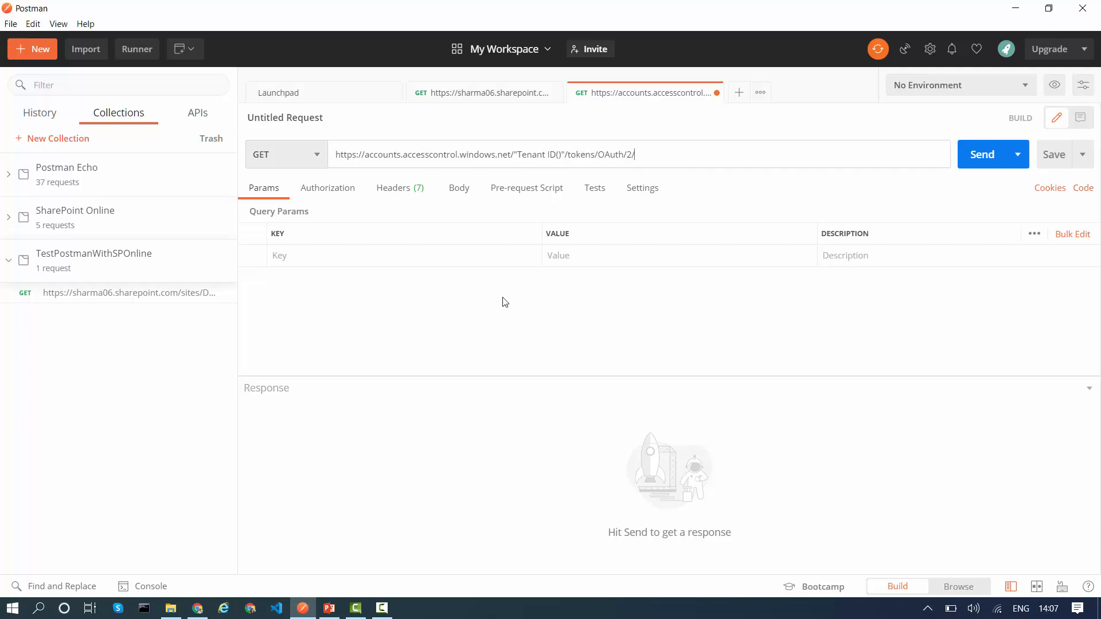
Copy the tenant ID after the @ sign on PowerPoint slide 5, and paste it over the Tenant ID() placeholder in Postman's request URL.
left_click(329, 608)
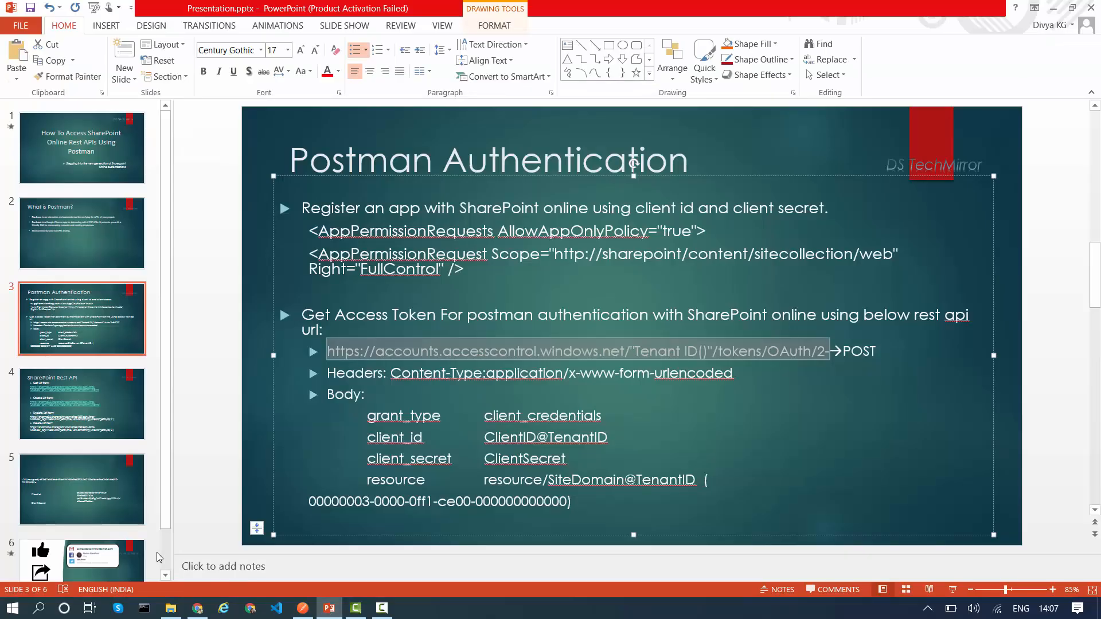
left_click(103, 499)
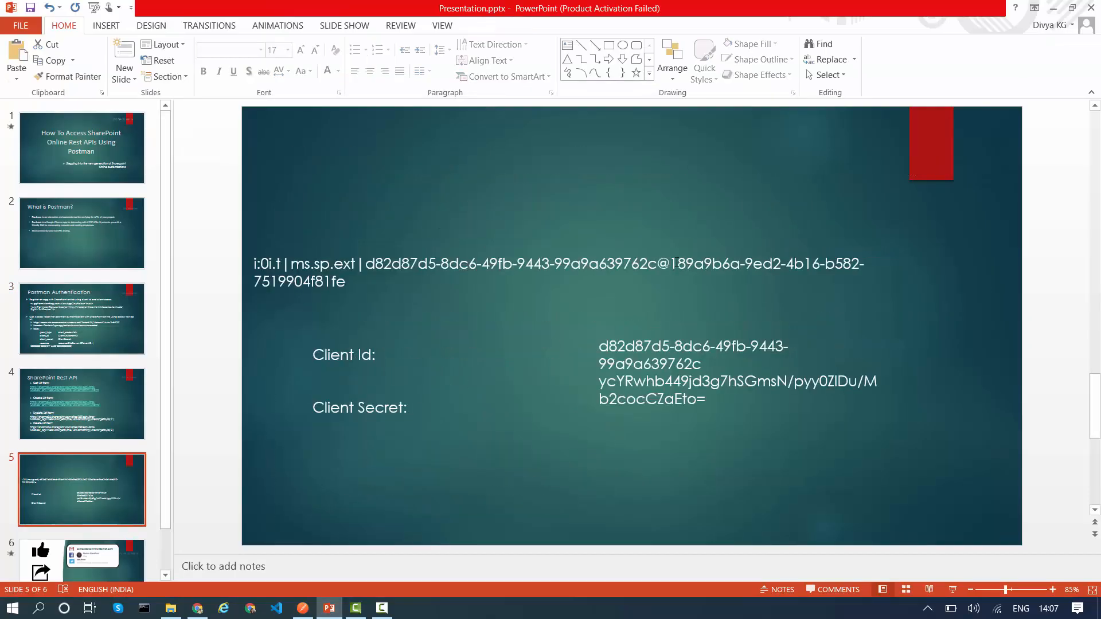
mouse_move(669, 265)
left_mouse_down()
mouse_move(831, 269)
mouse_move(878, 281)
mouse_move(871, 269)
left_mouse_up()
key("ctrl+c")
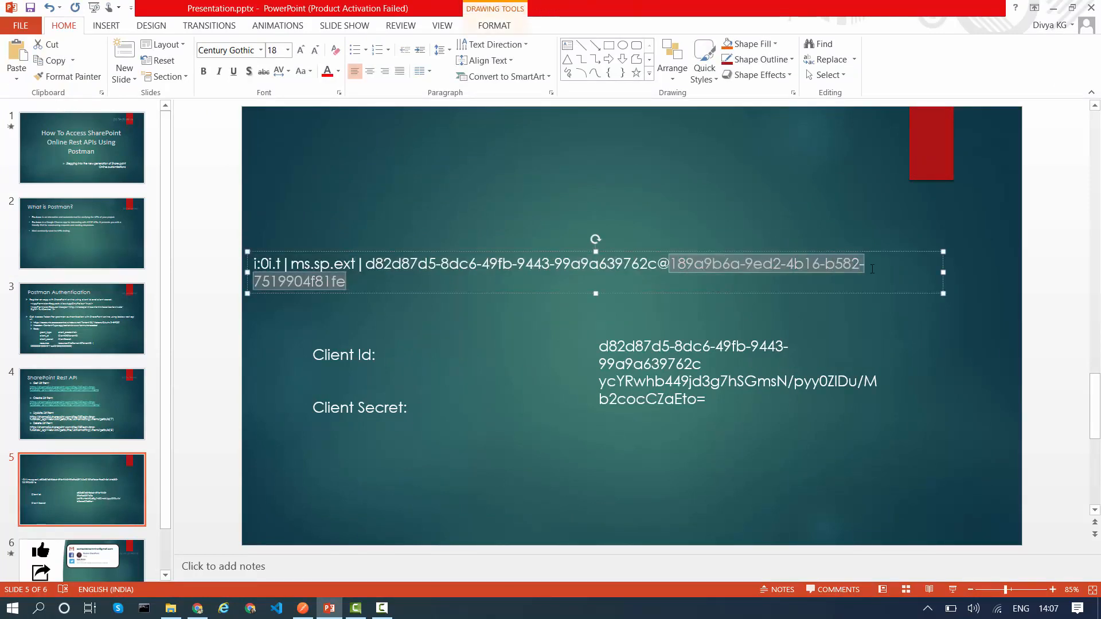
key("alt+Tab")
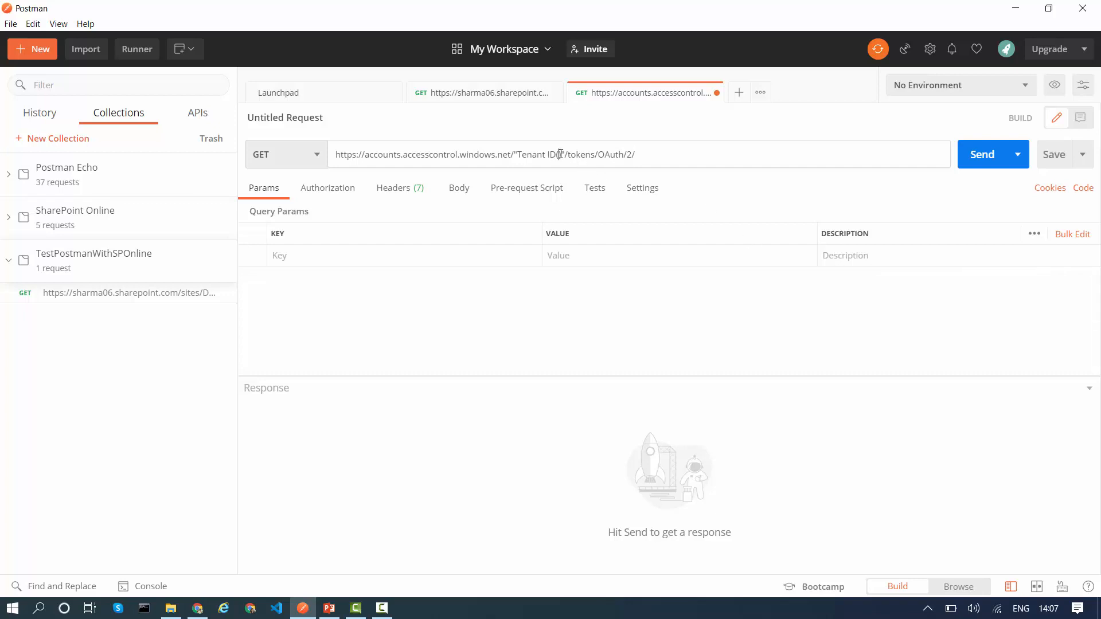
left_click_drag(560, 154, 517, 154)
key("ctrl+v")
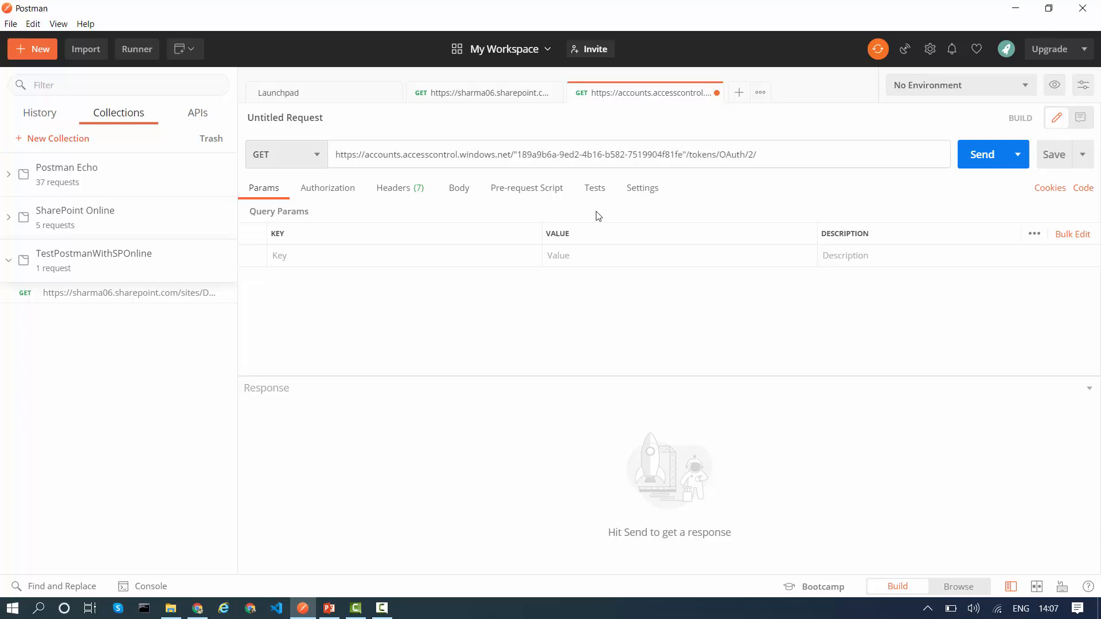
Save the token request as GetAccessToken in the TestPostmanWithSPOnline collection.
key("ctrl+s")
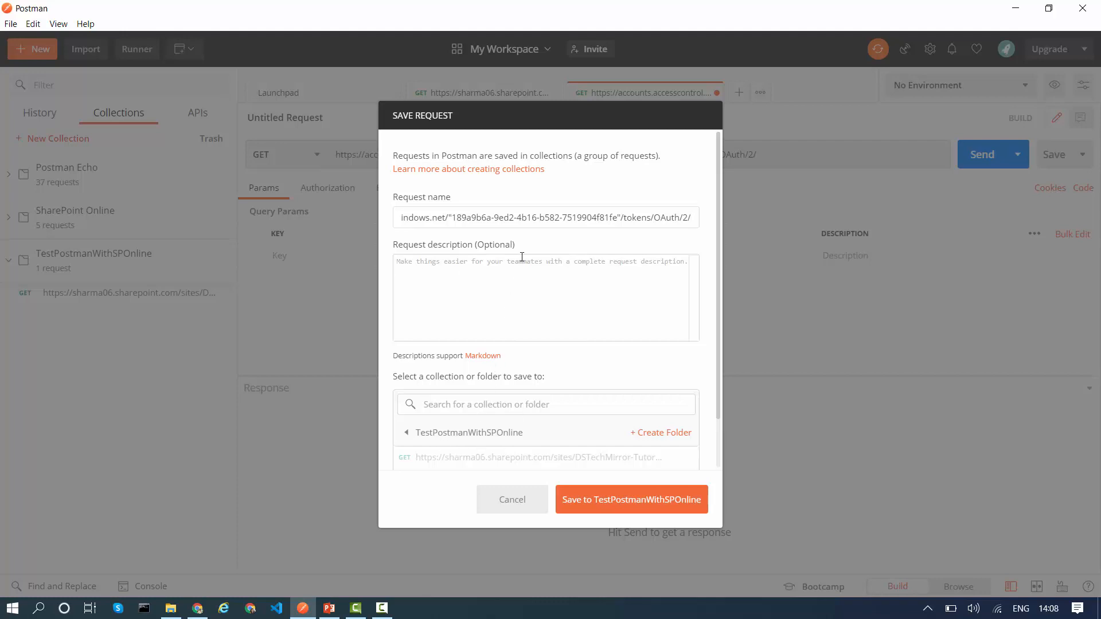
triple_click(538, 221)
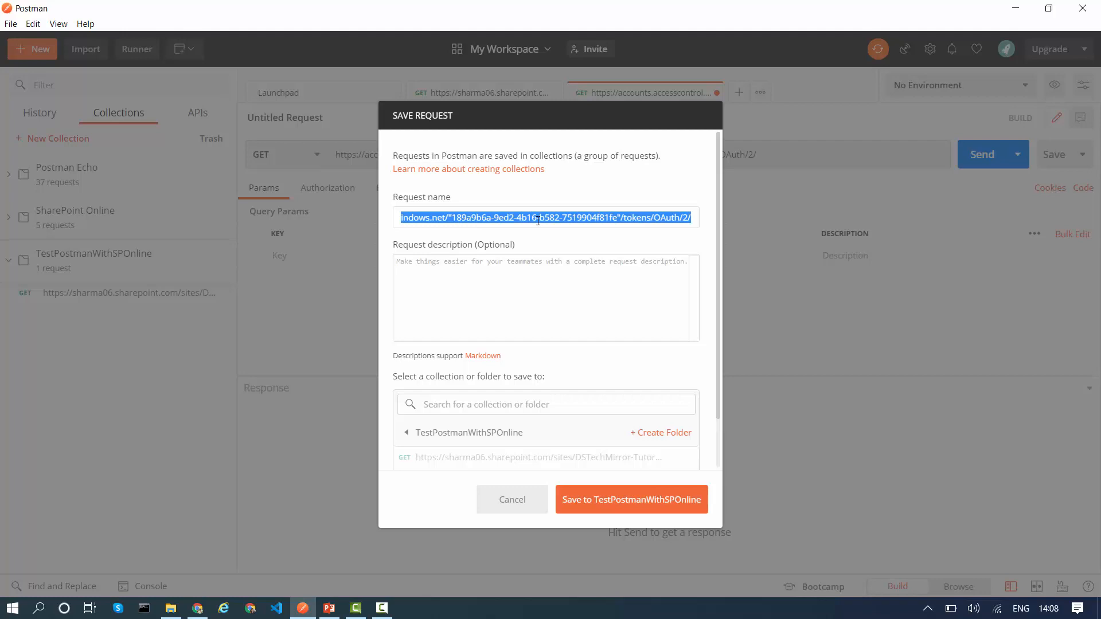
type("GetAcces")
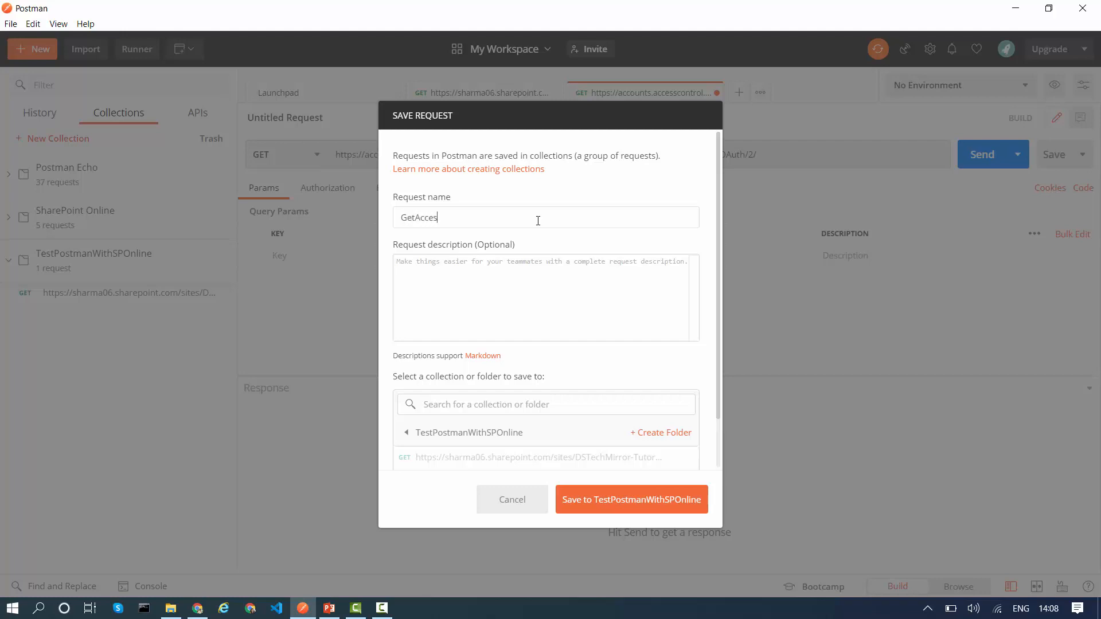
type("sToken")
left_click(619, 508)
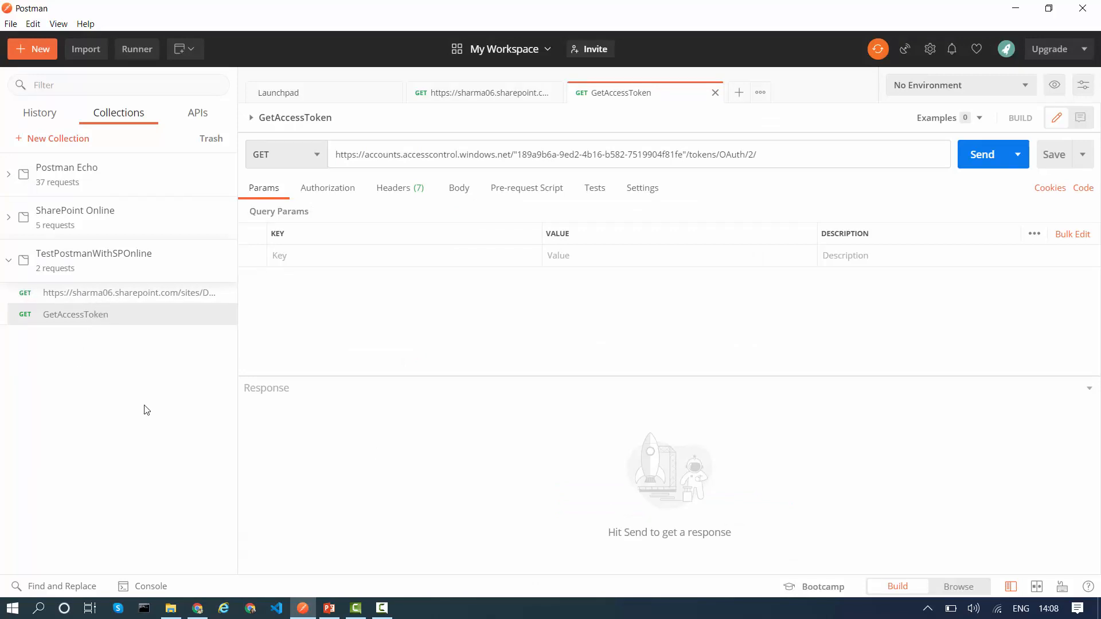
Open the SharePoint list items request in the TestPostmanWithSPOnline collection and rename it GetListItem.
left_click(119, 294)
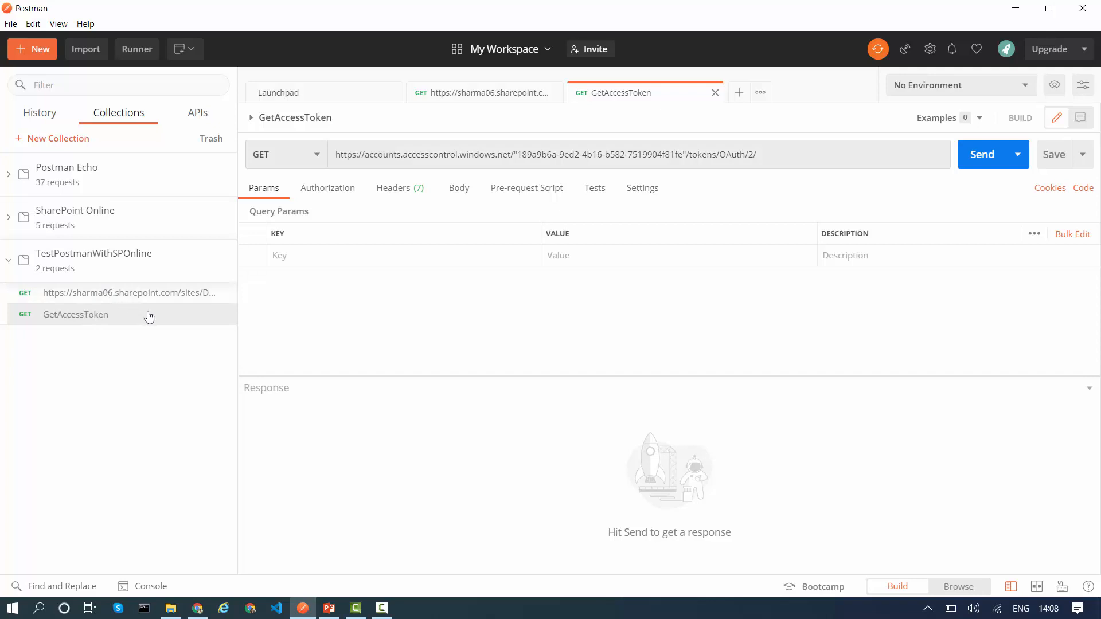
left_click(182, 302)
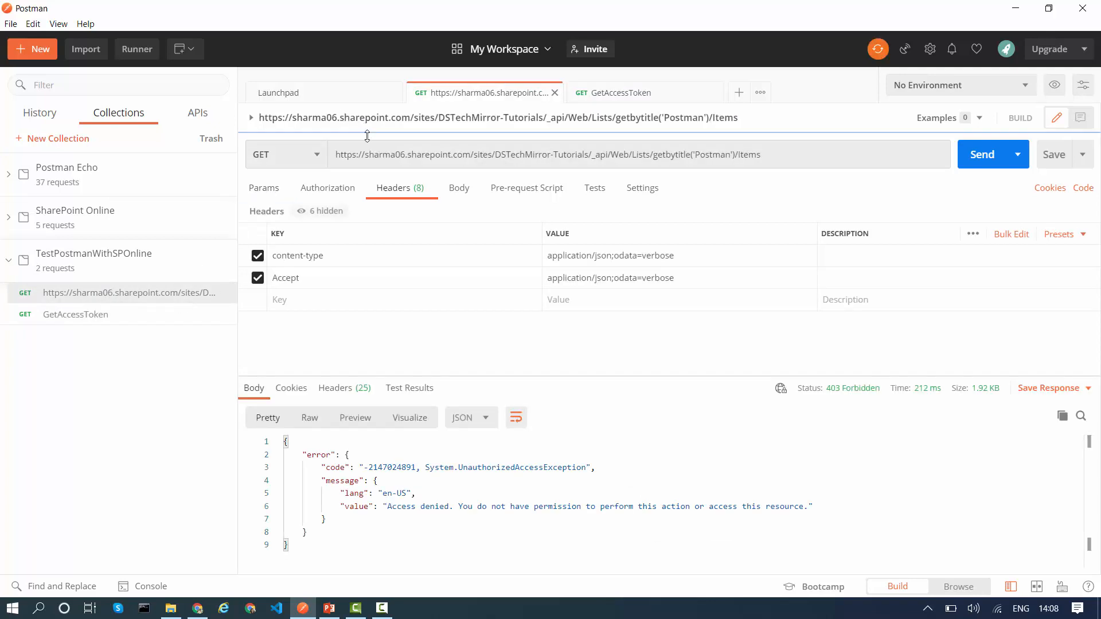
left_click(750, 119)
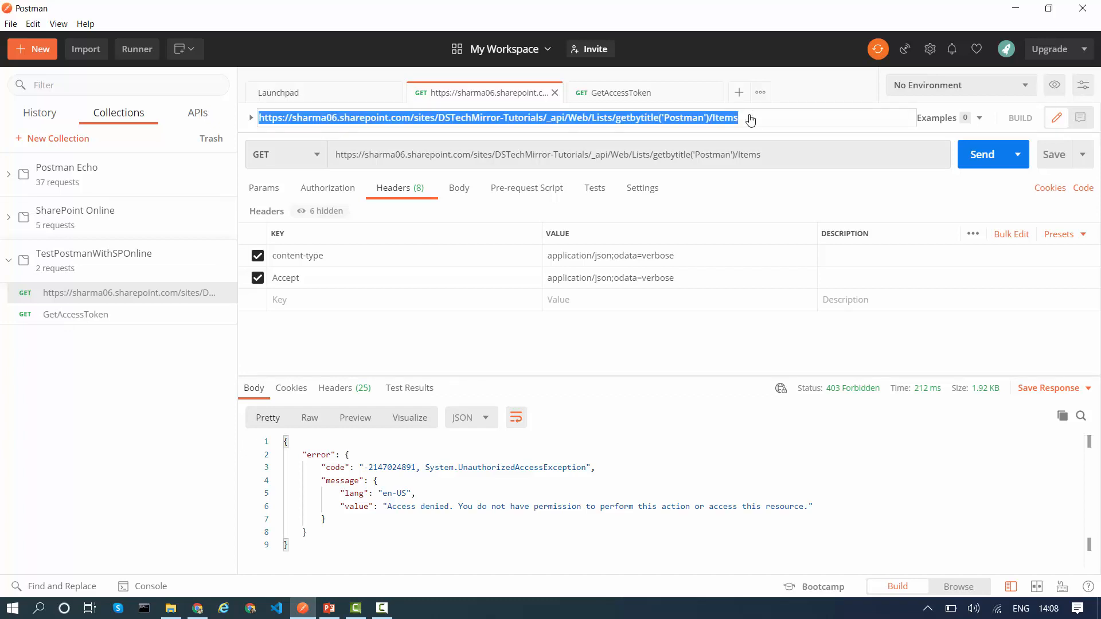
type("GetListItem")
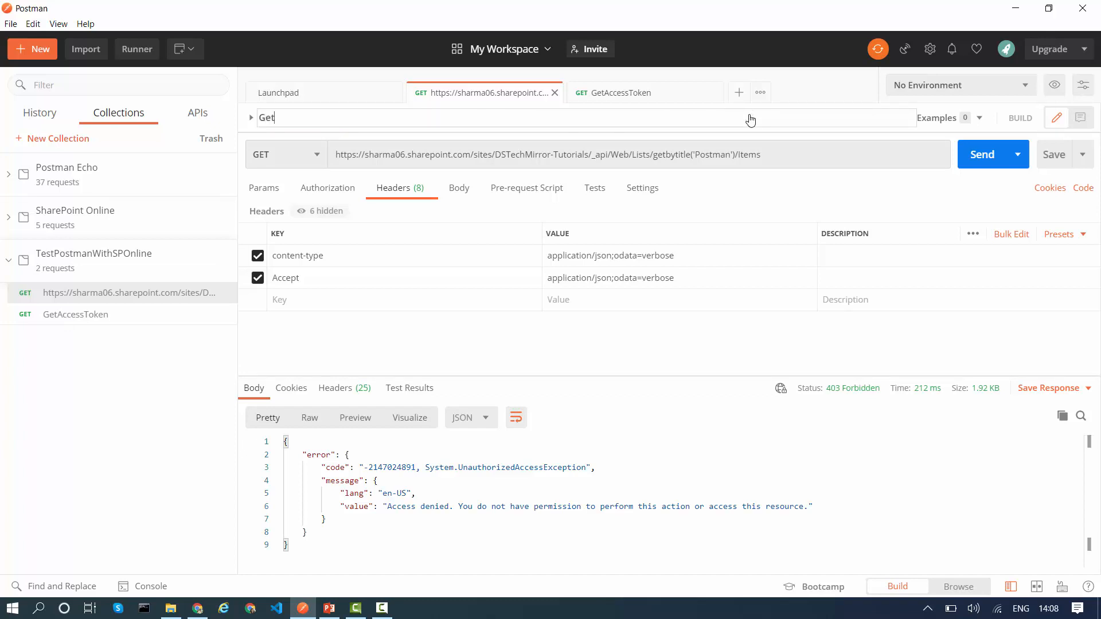
key("Return")
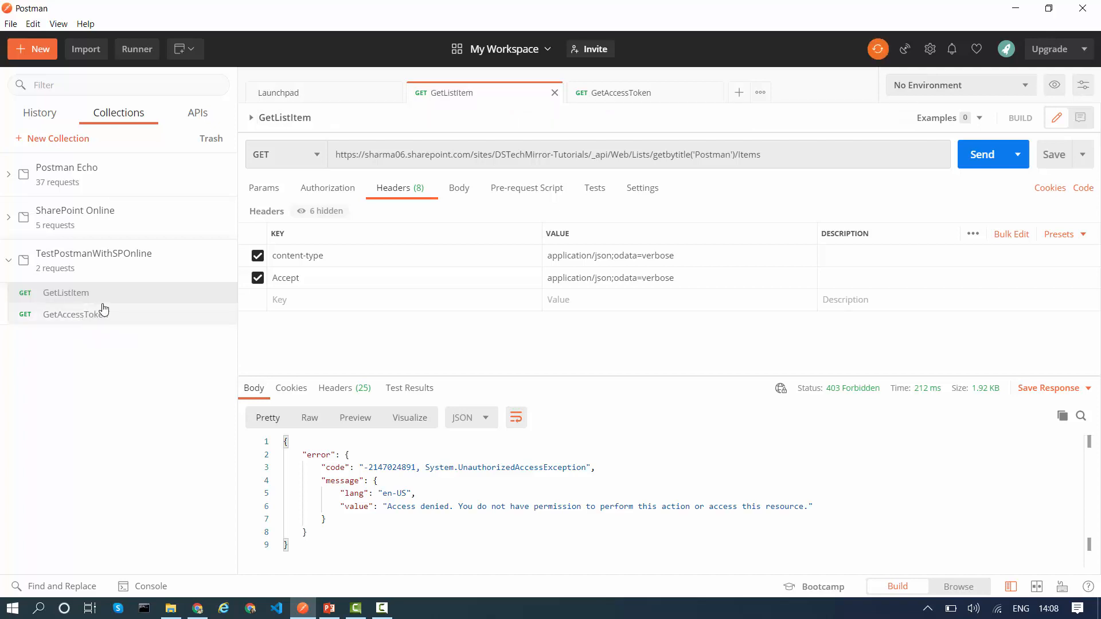
Show the GetListItem request's headers as bulk text, and copy the content-type and Accept lines.
left_click(131, 324)
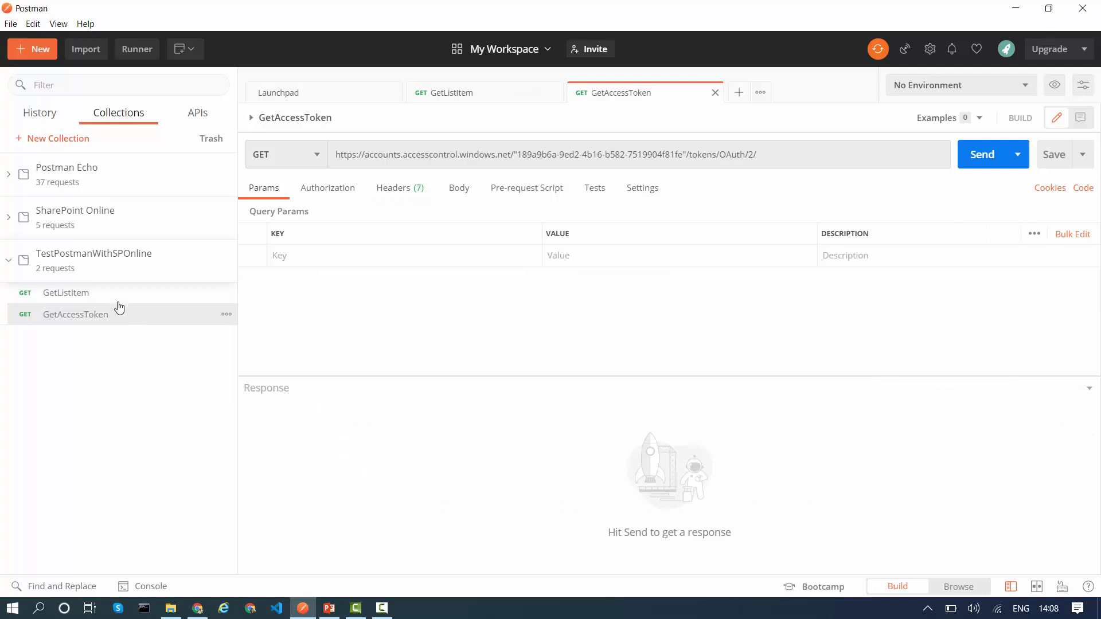
left_click(117, 304)
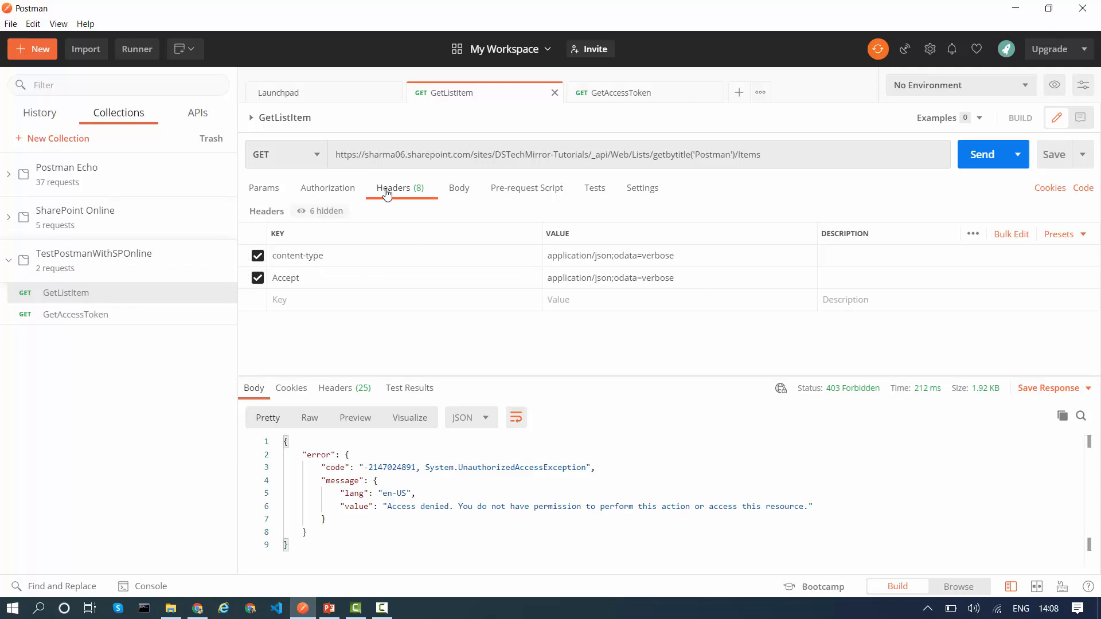
left_click(1010, 239)
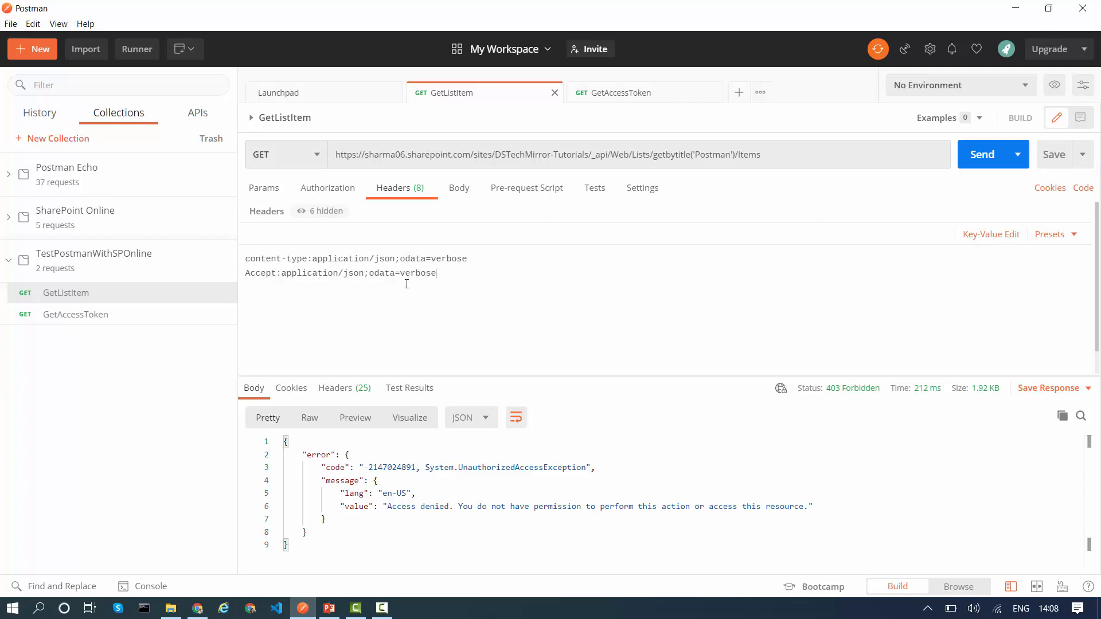
left_click_drag(454, 269, 245, 256)
key("ctrl+c")
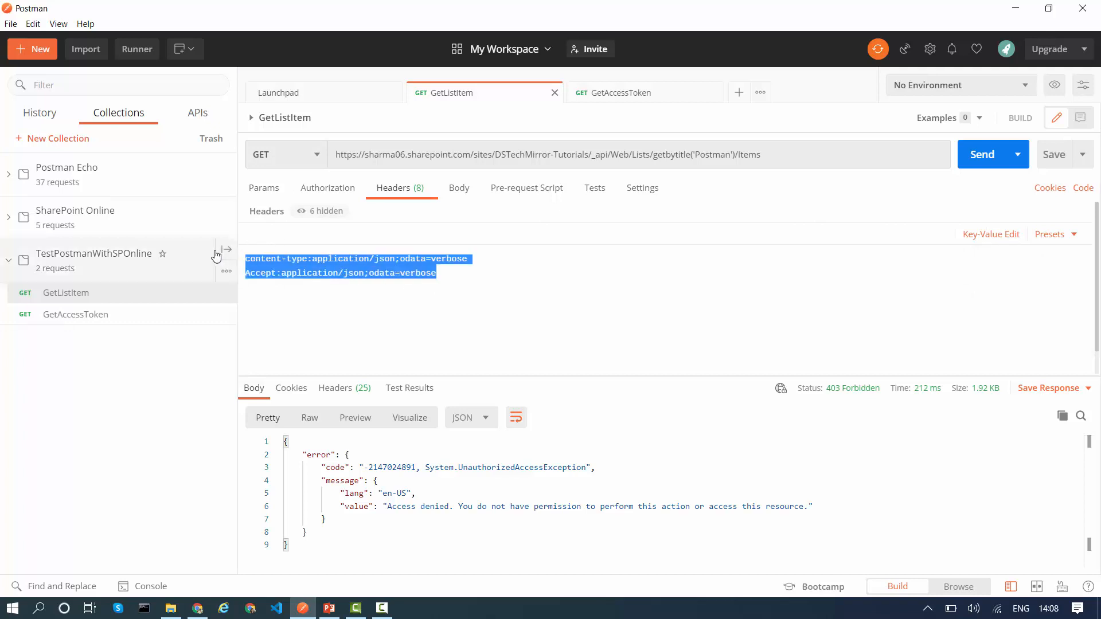
Paste the content-type and Accept headers, both application/json;odata=verbose, into the GetAccessToken request in bulk and return to key-value editing.
left_click(632, 95)
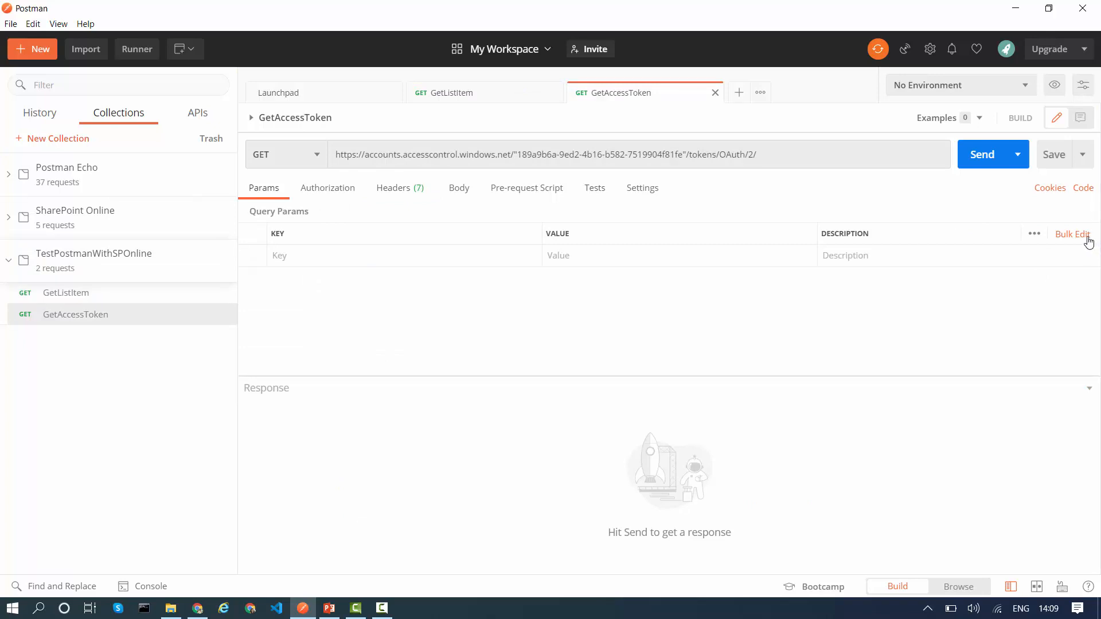
left_click(394, 190)
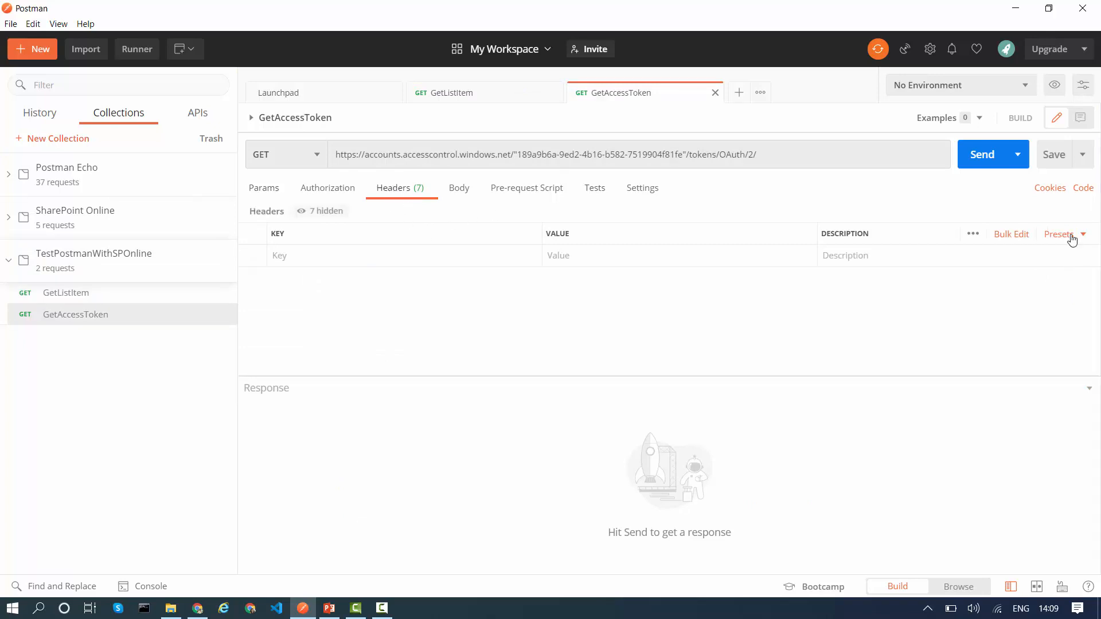
left_click(1010, 236)
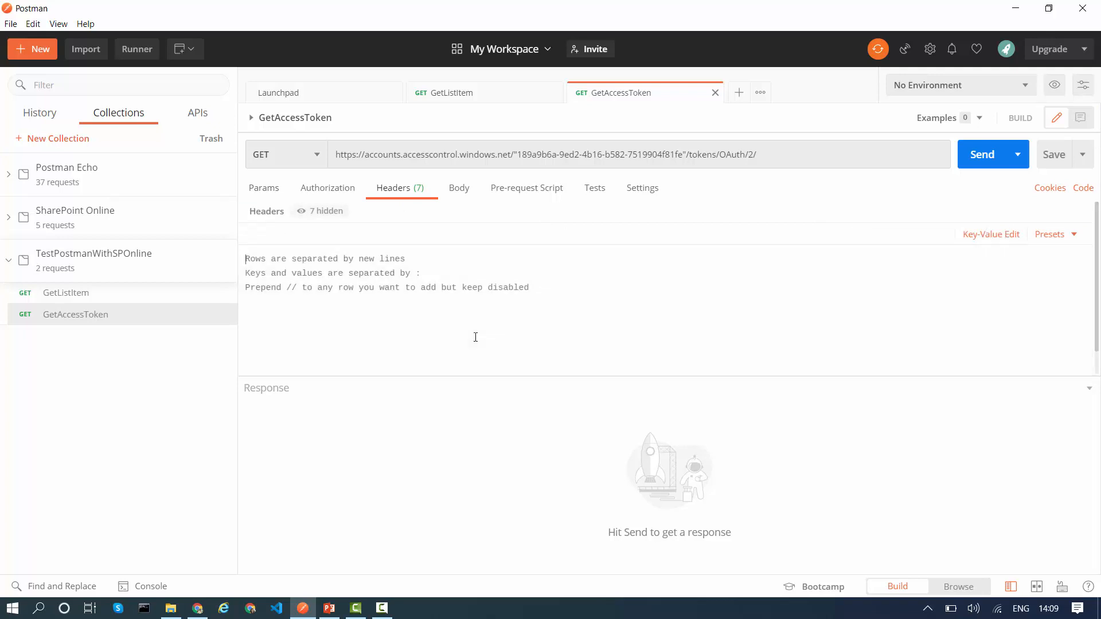
key("ctrl+v")
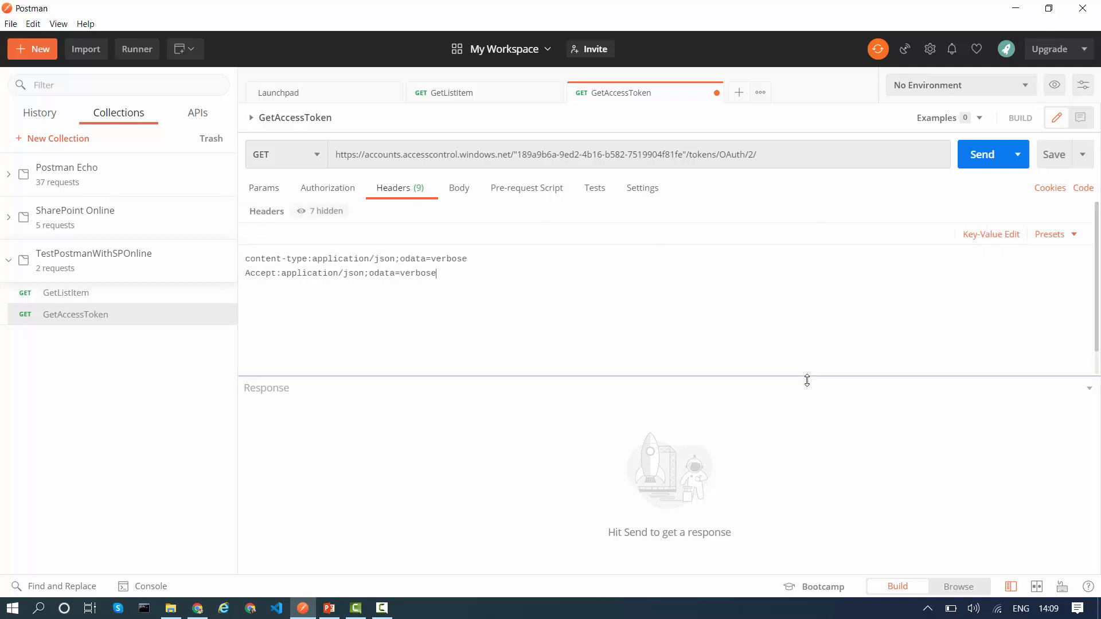
left_click(998, 240)
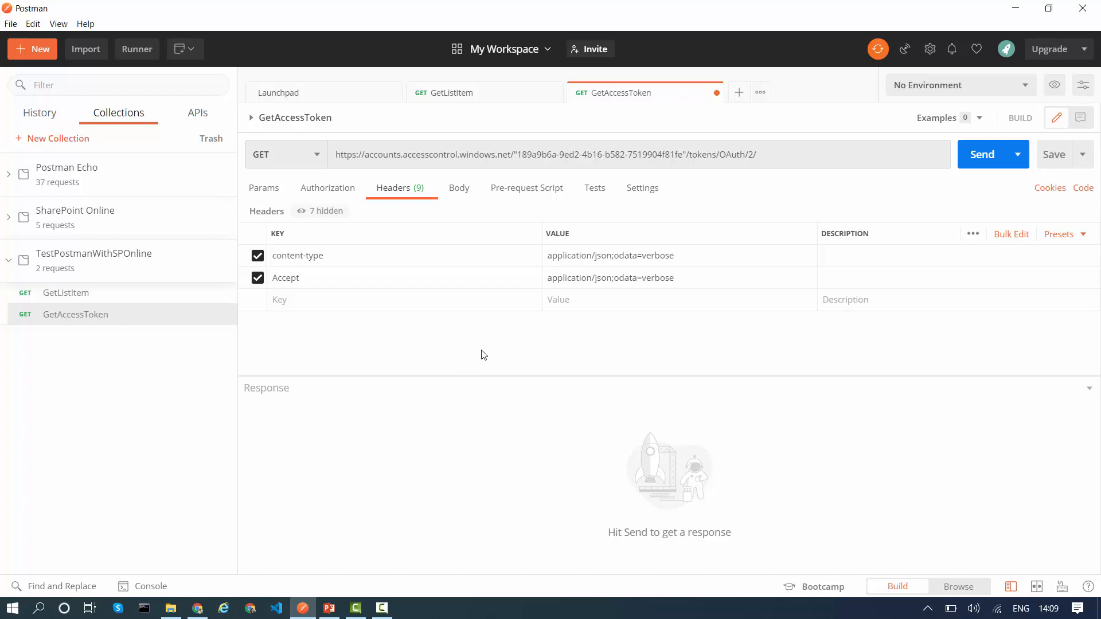
Review the Postman Authentication slide in PowerPoint for the required body fields, and set the GetAccessToken request's body type to form-data.
left_click(325, 611)
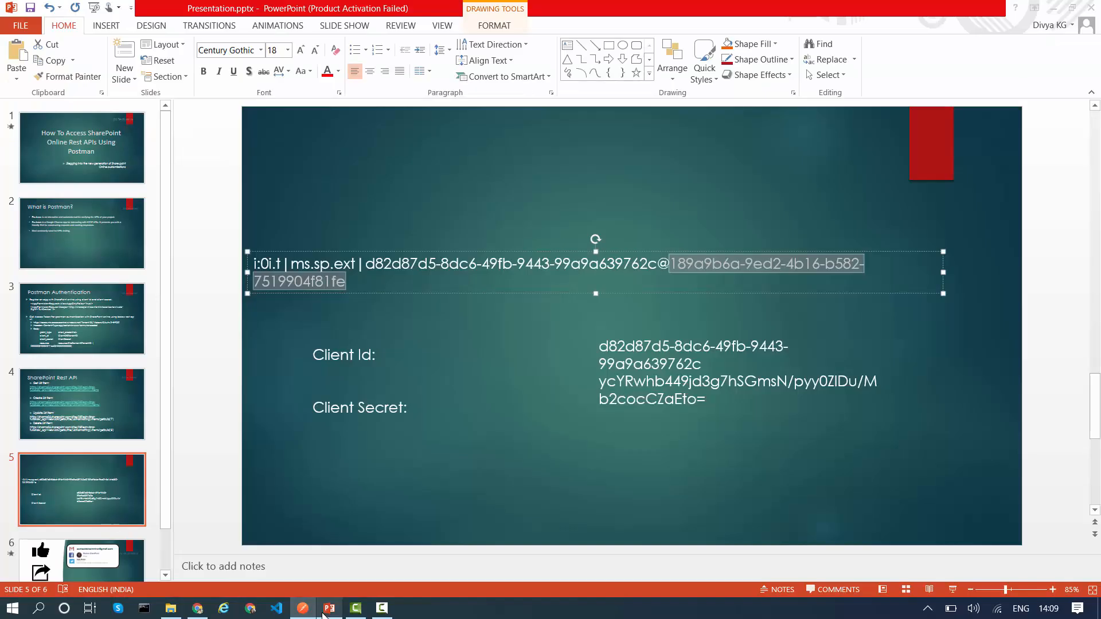
left_click(94, 331)
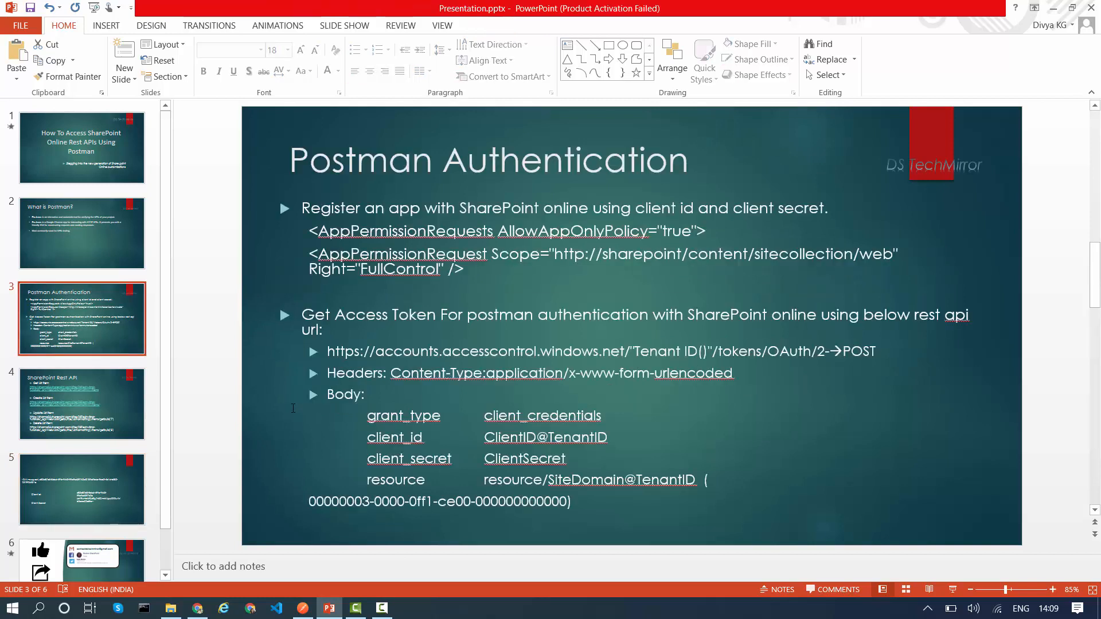
scroll(303, 442, "down", 1)
scroll(229, 408, "up", 1)
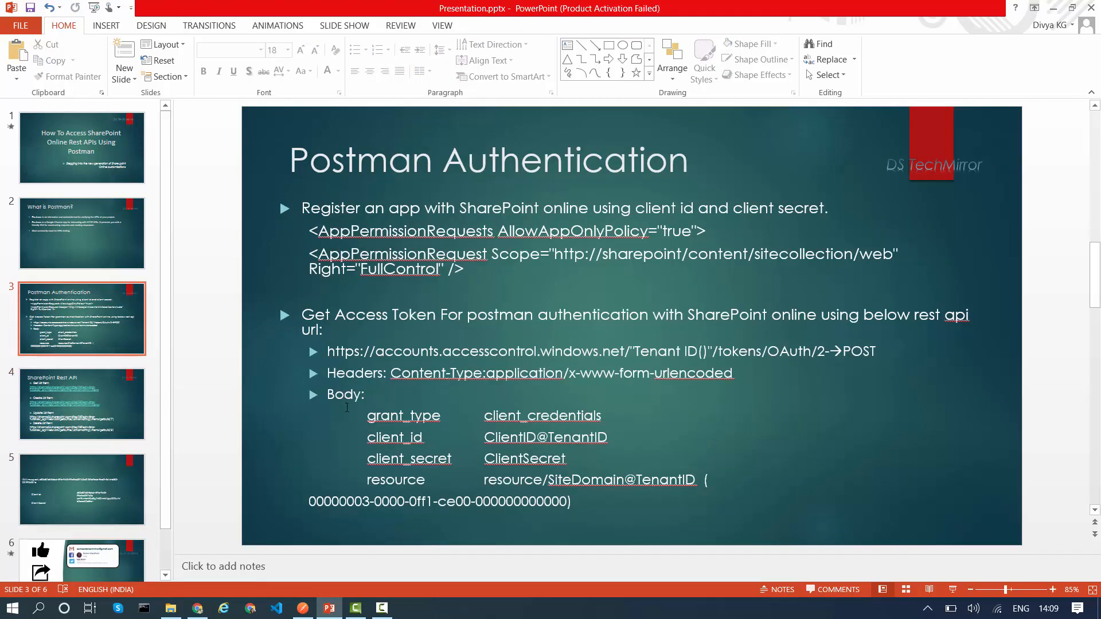
key("alt+Tab")
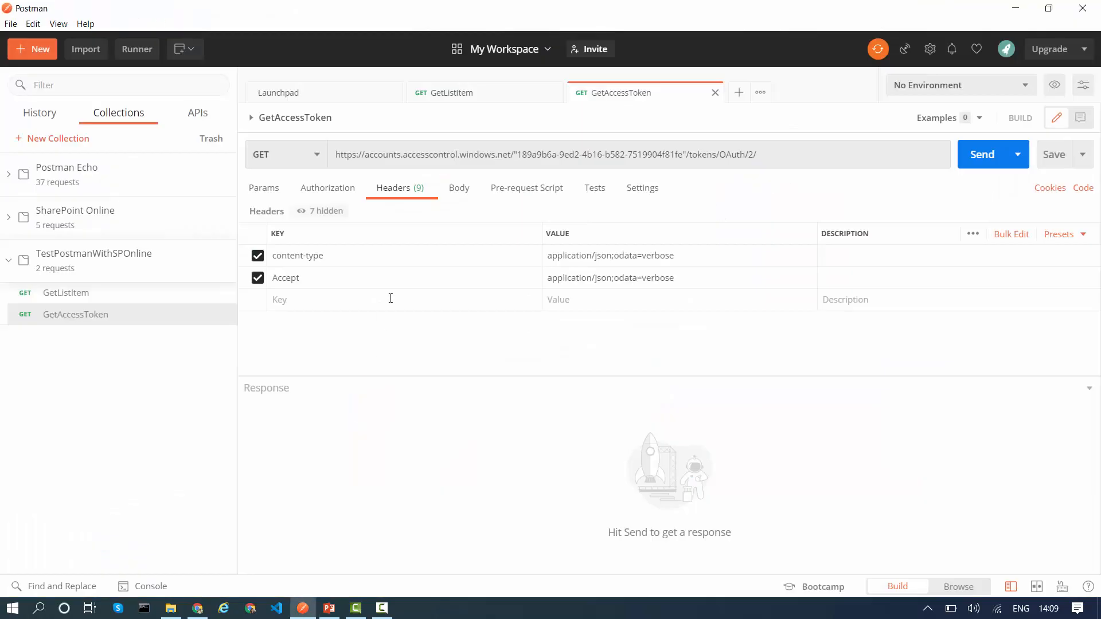
left_click(460, 190)
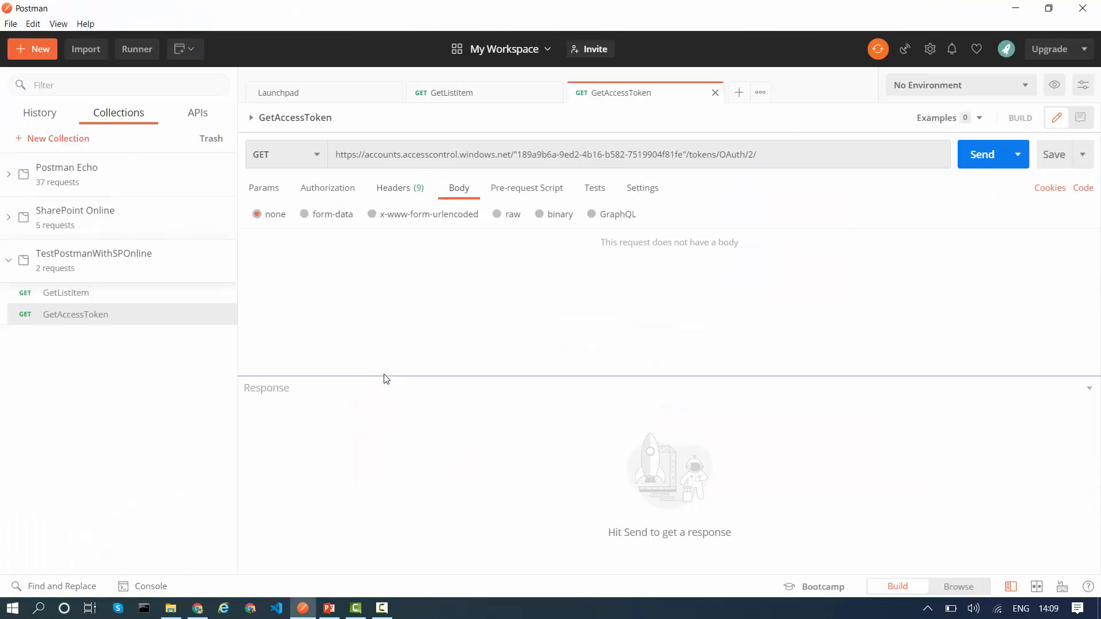
key("alt+Tab")
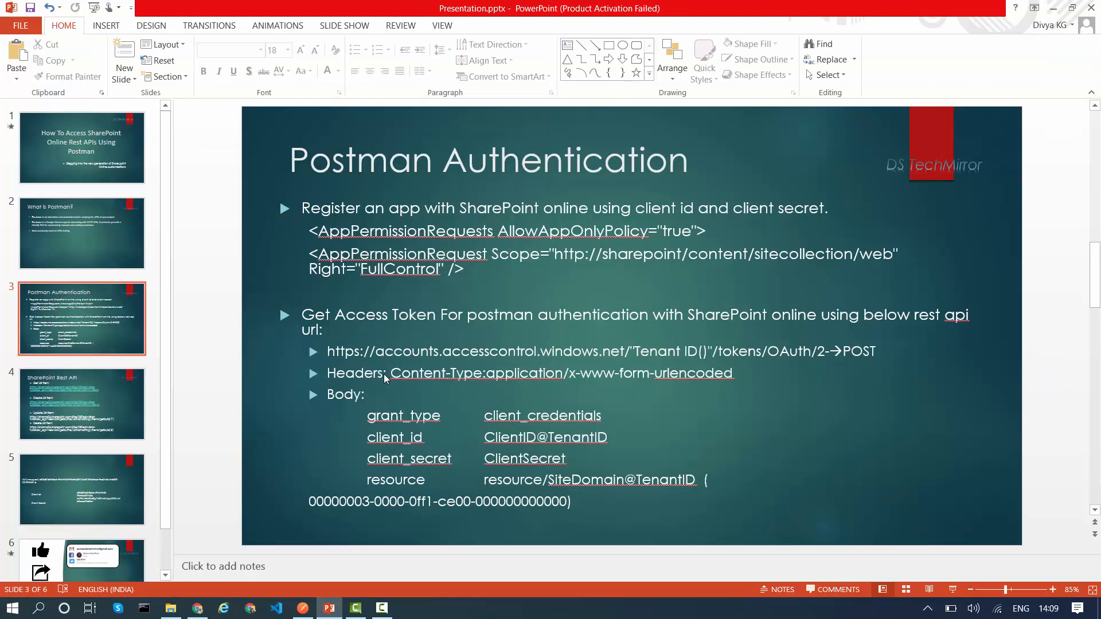
key("alt+Tab")
left_click(304, 214)
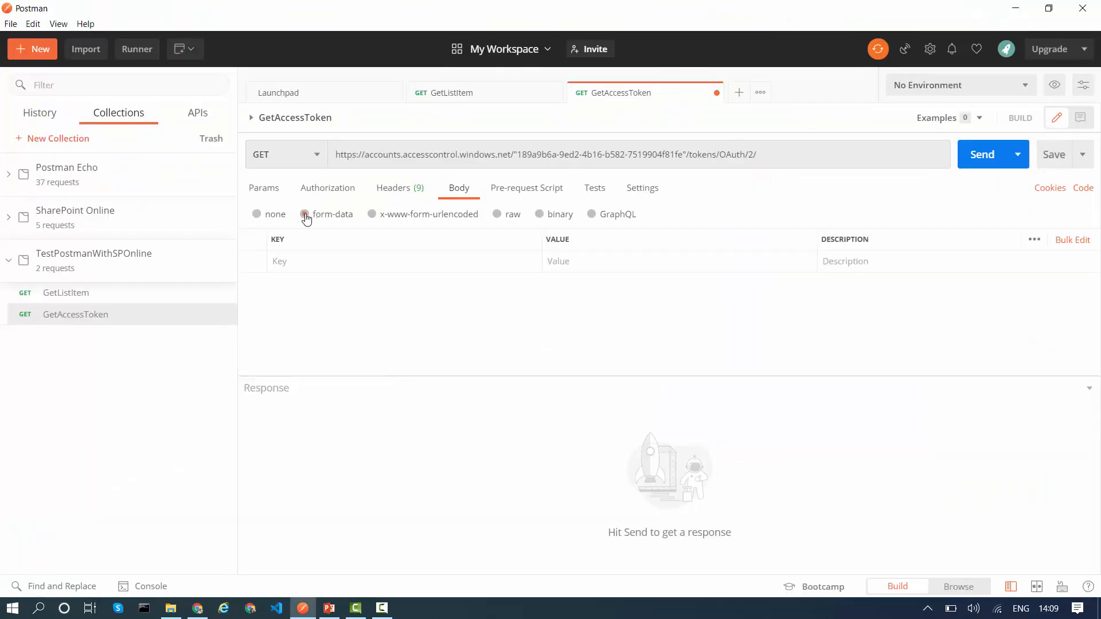
Add a grant-type key as the first form-data row of the GetAccessToken body, checking the authentication slide for the field names.
key("alt+Tab")
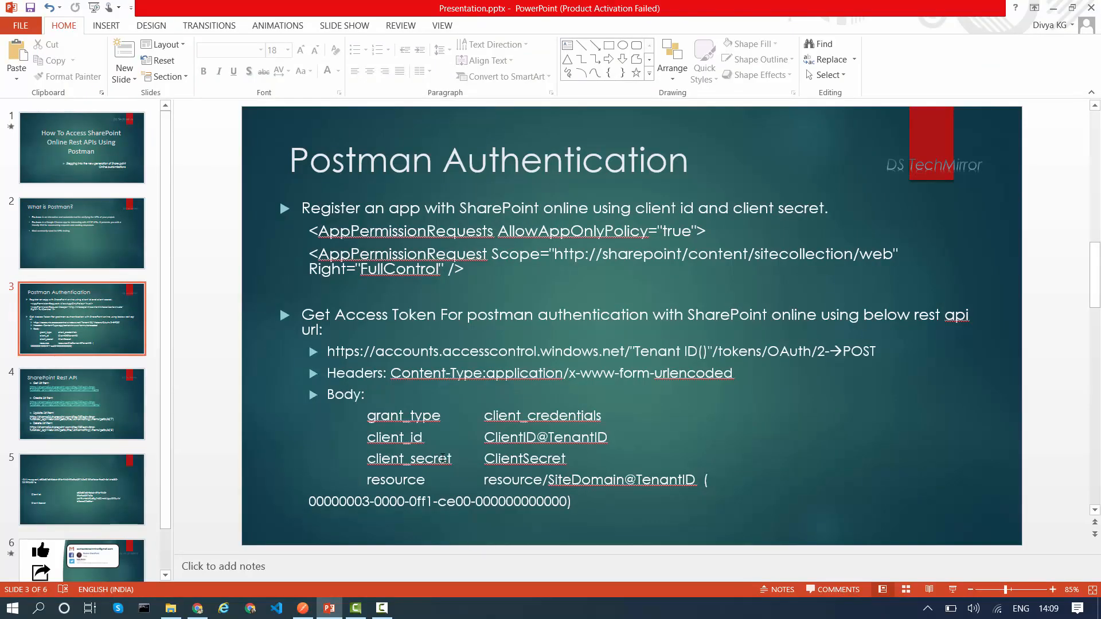
key("alt+Tab")
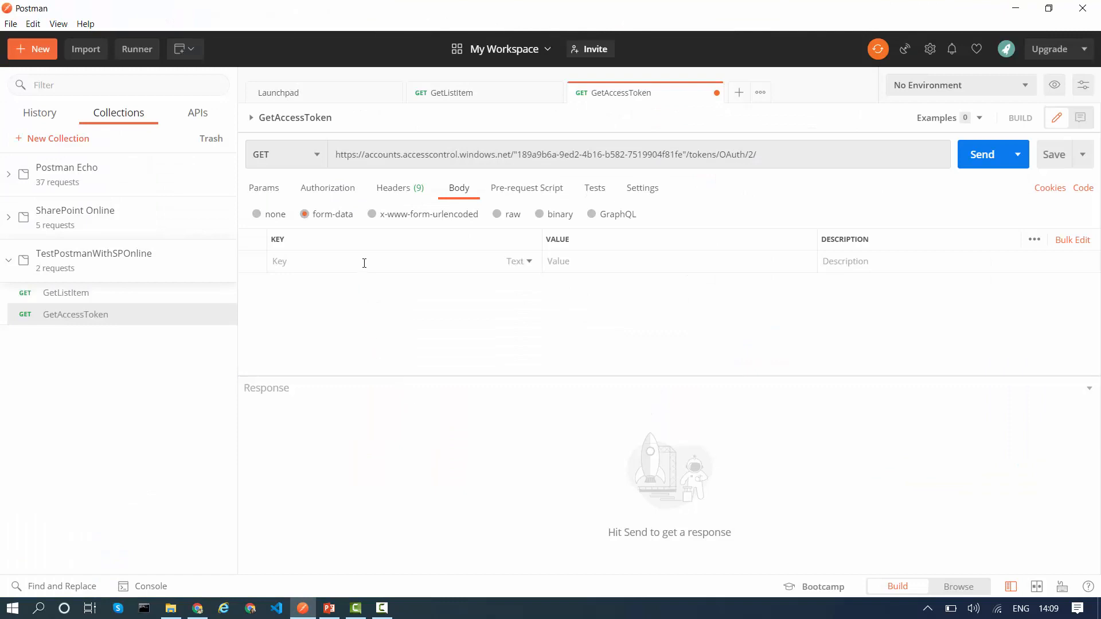
left_click(364, 263)
type("gr")
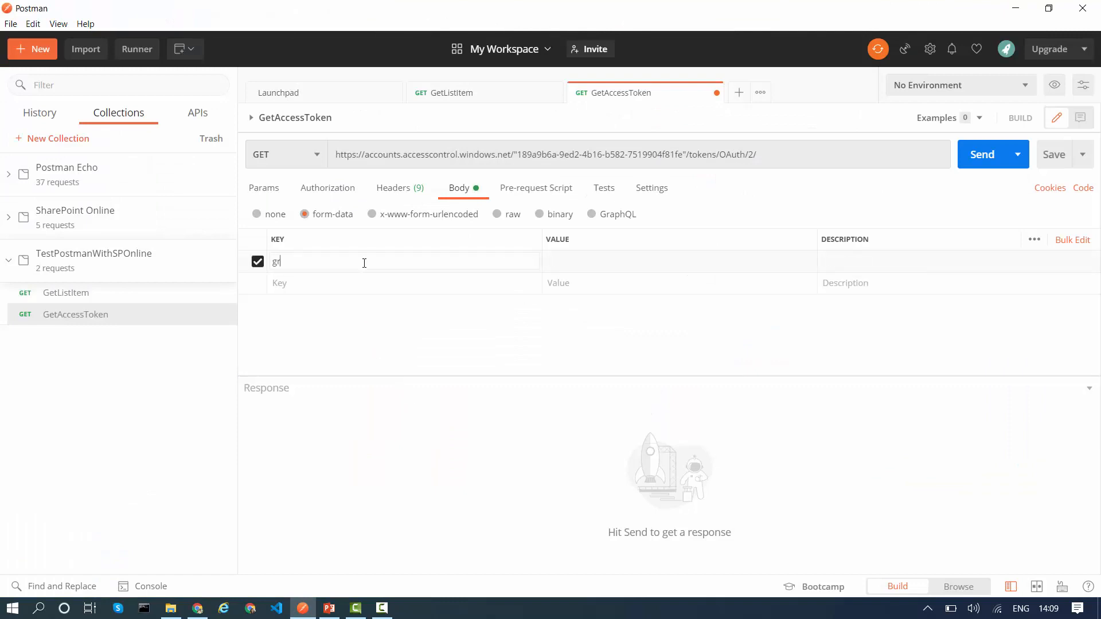
type("ant-type")
key("alt+Tab")
key("alt+Tab")
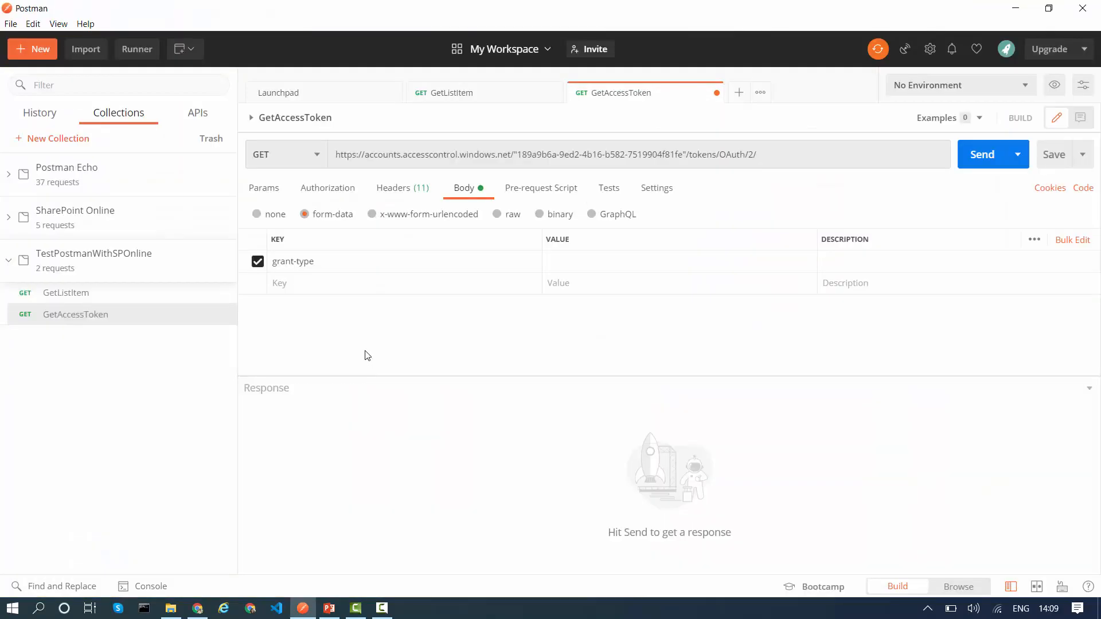
Add client_id, client_secret and resource keys as further form-data rows below grant-type, following the authentication slide.
left_click(331, 282)
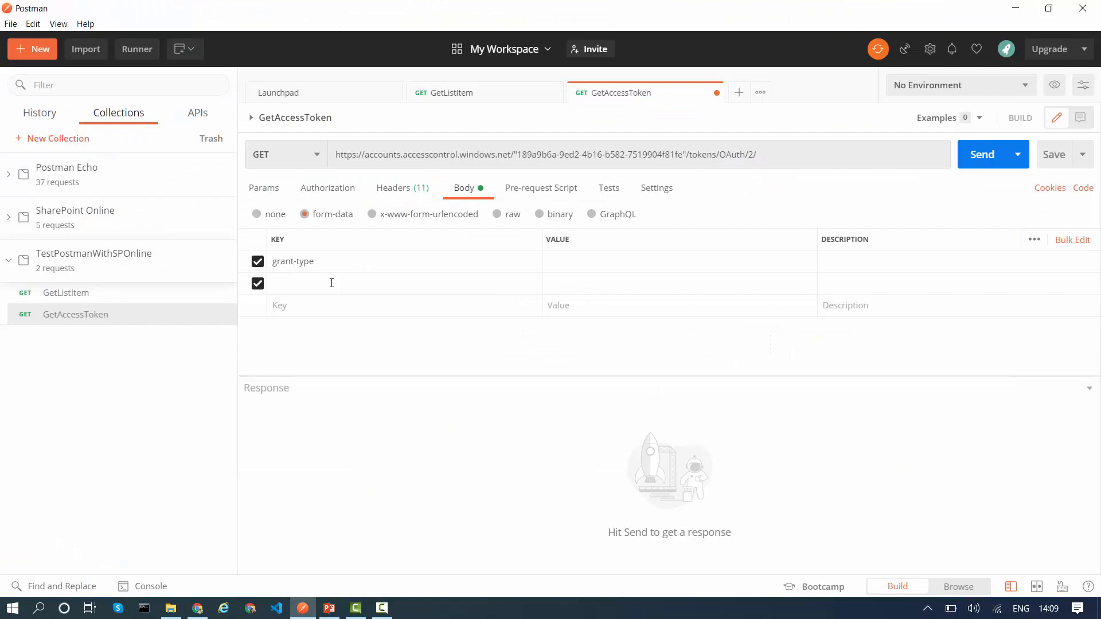
type("client_id")
key("alt+Tab")
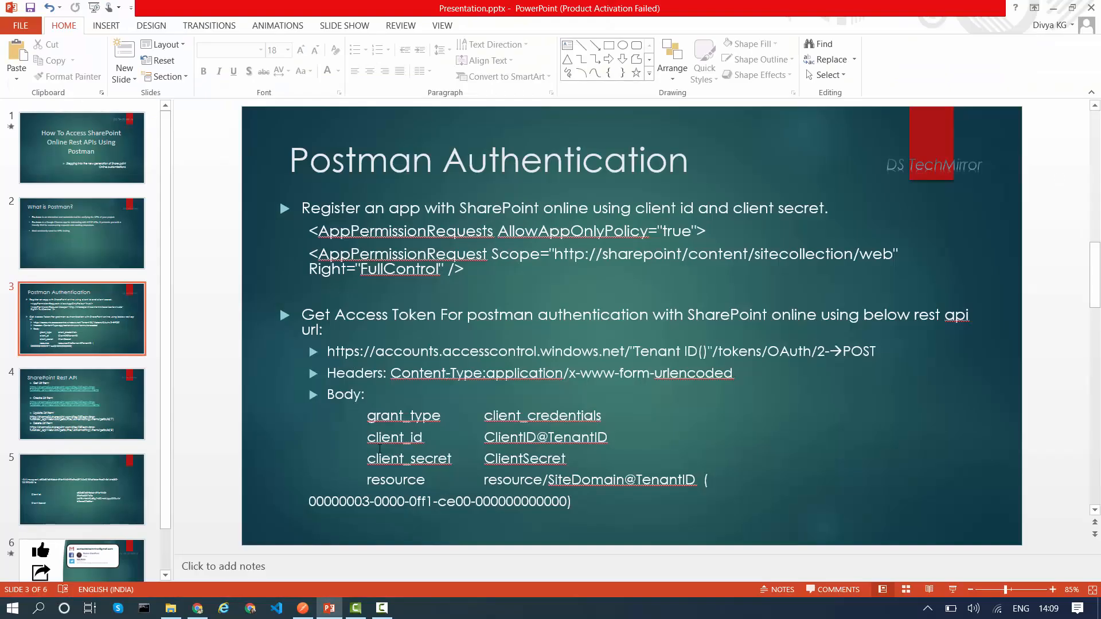
key("alt+Tab")
left_click(315, 307)
type("client_")
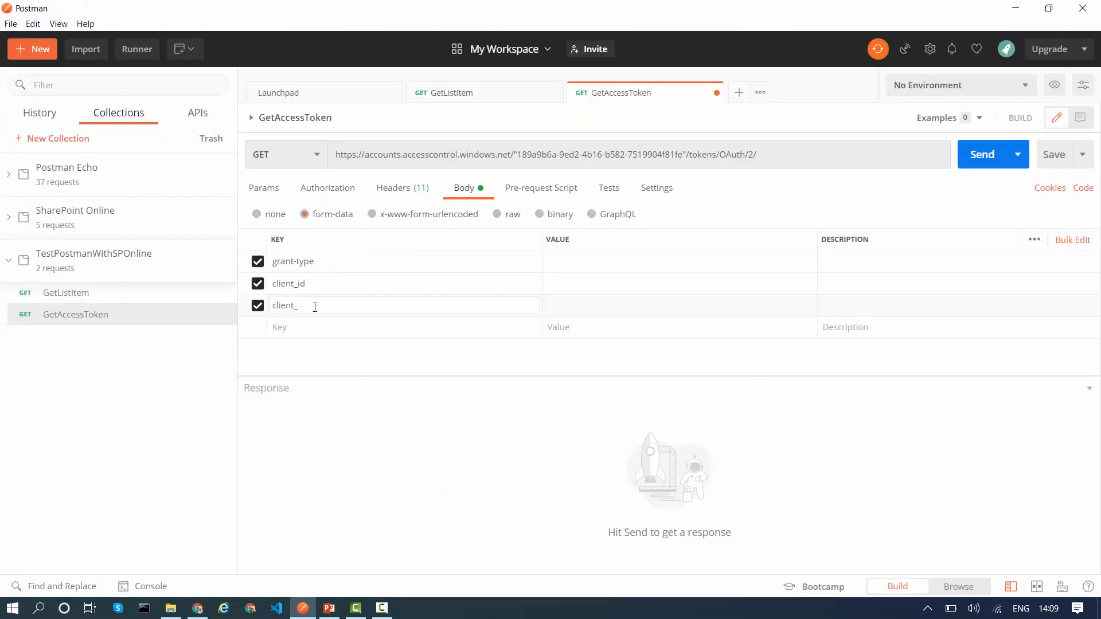
type("secret")
key("alt+Tab")
key("alt+Tab")
left_click(321, 327)
type("res")
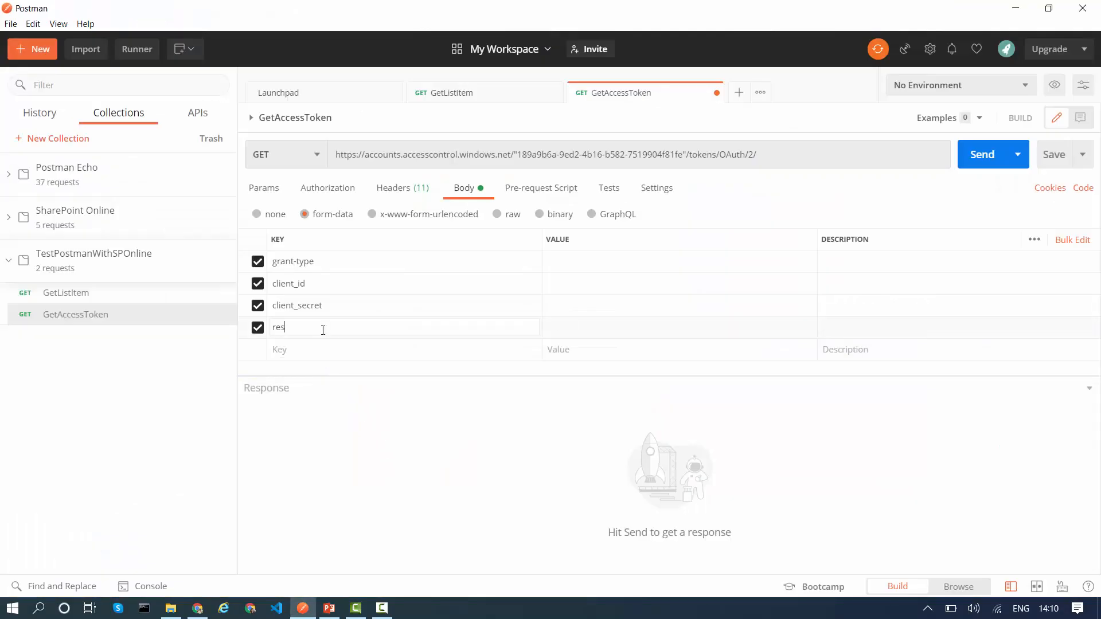
type("ource")
Set the grant-type value to client_credentials, as given on the authentication slide.
left_click(570, 260)
key("alt+Tab")
key("alt+Tab")
type("client_credentials")
Copy the client ID@tenant ID part of the app identifier from slide 5 in PowerPoint and paste it as the client_id value in Postman.
left_click(600, 288)
key("alt+Tab")
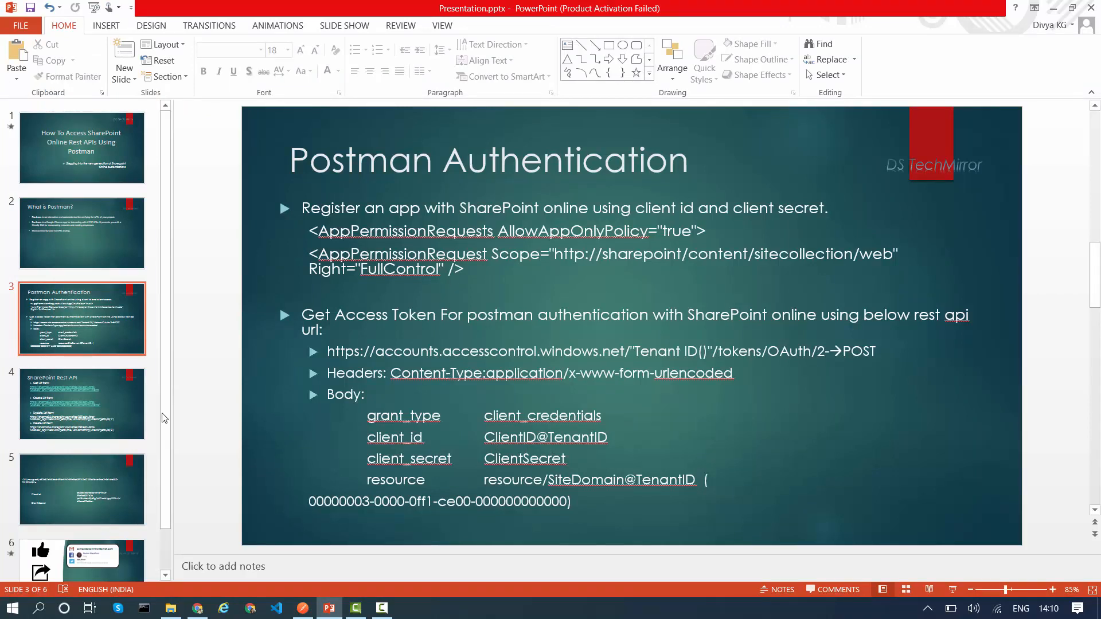
left_click(131, 467)
left_click(363, 262)
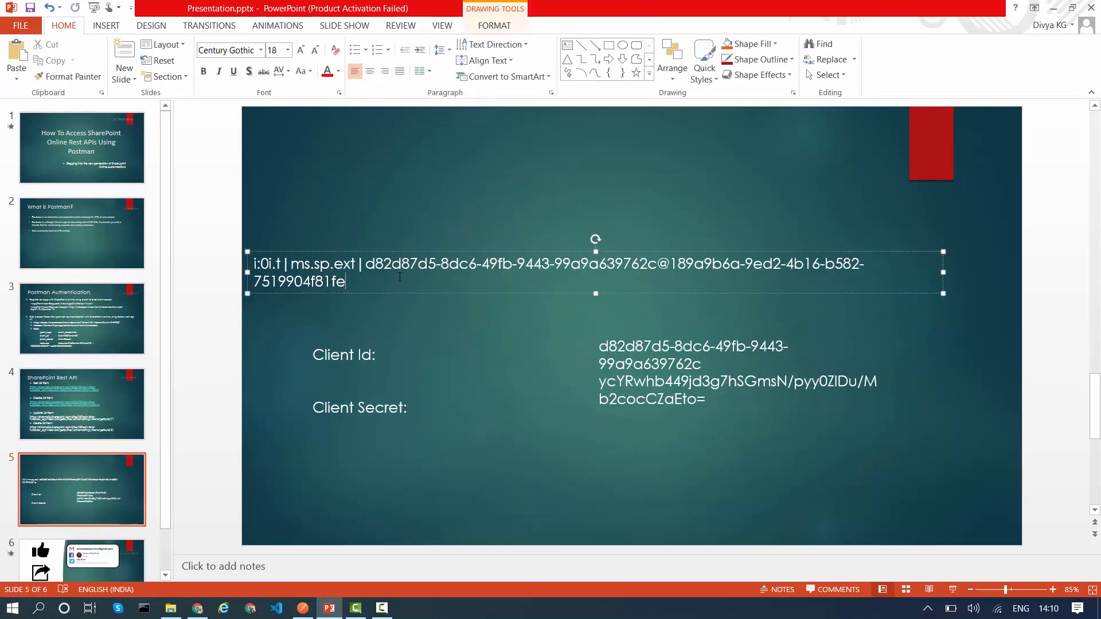
left_click_drag(366, 265, 414, 279)
key("ctrl+c")
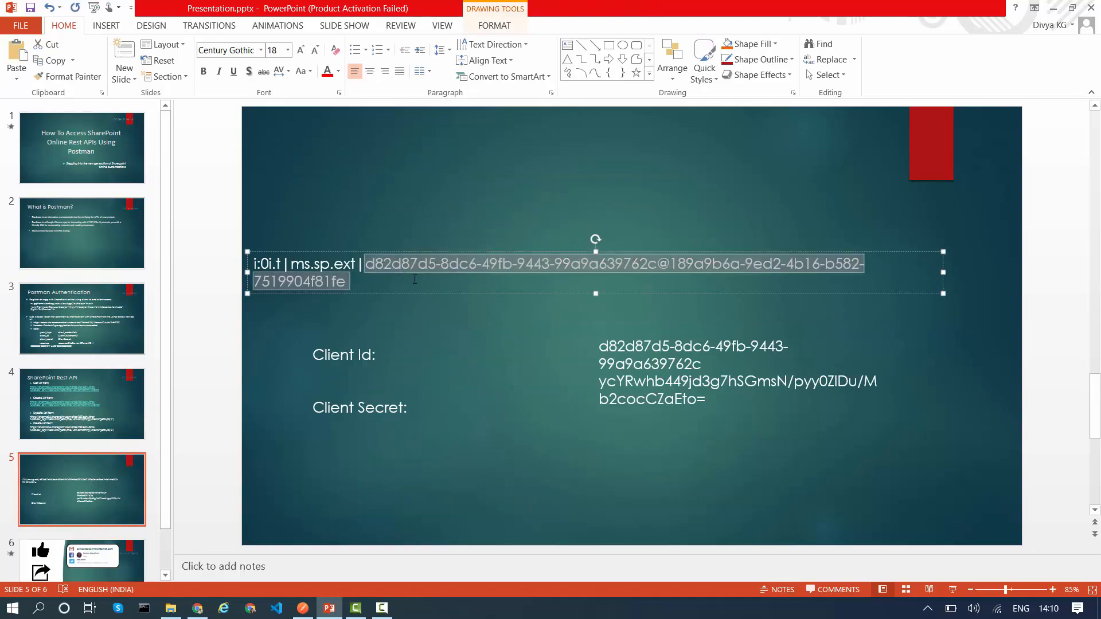
key("alt+Tab")
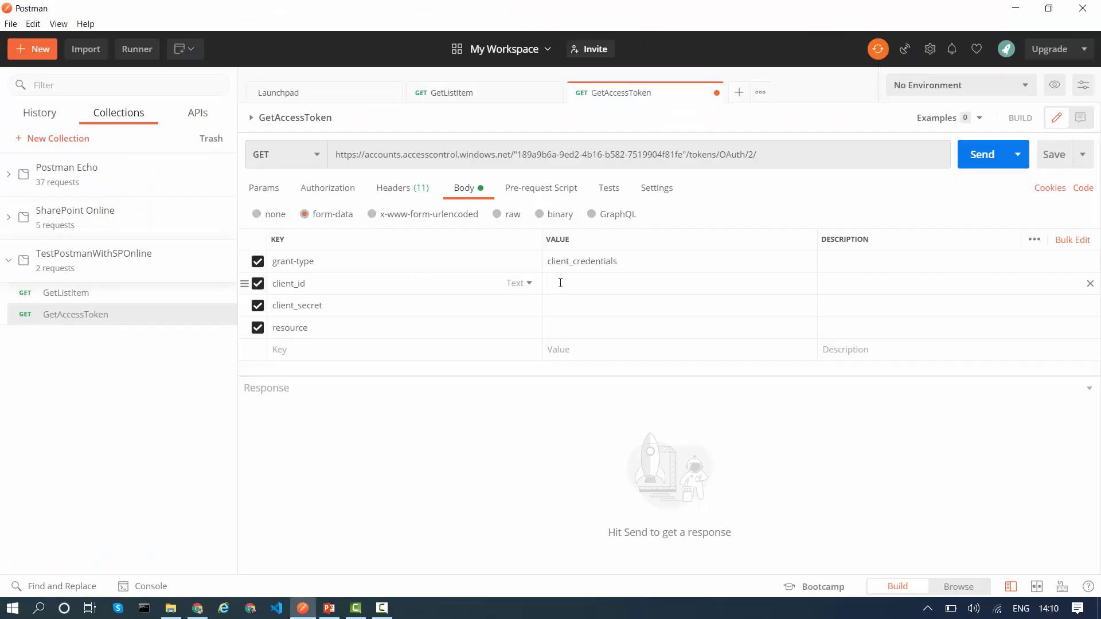
left_click(560, 282)
key("ctrl+v")
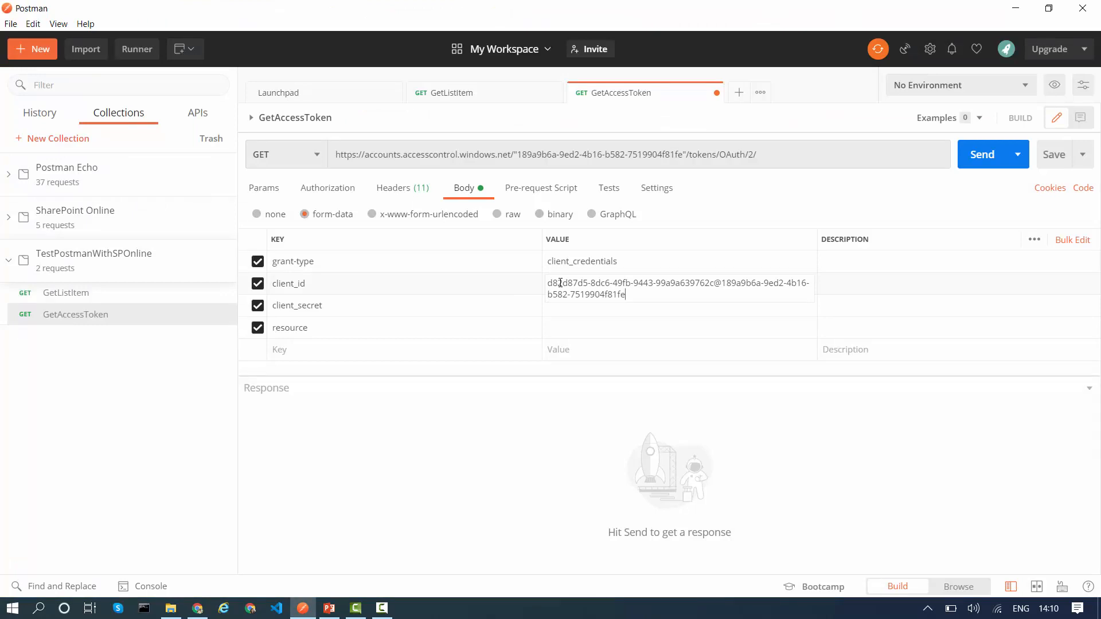
Copy the client secret from slide 5 in PowerPoint and paste it as the client_secret value in Postman.
left_click(589, 313)
key("alt+Tab")
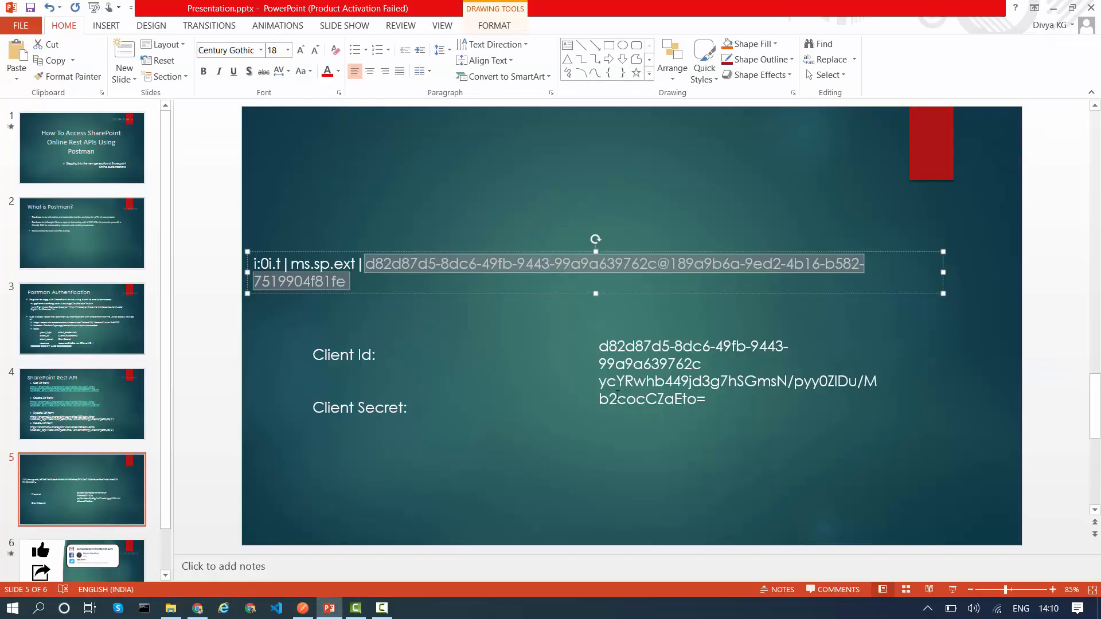
left_click(597, 383)
key("alt+Tab")
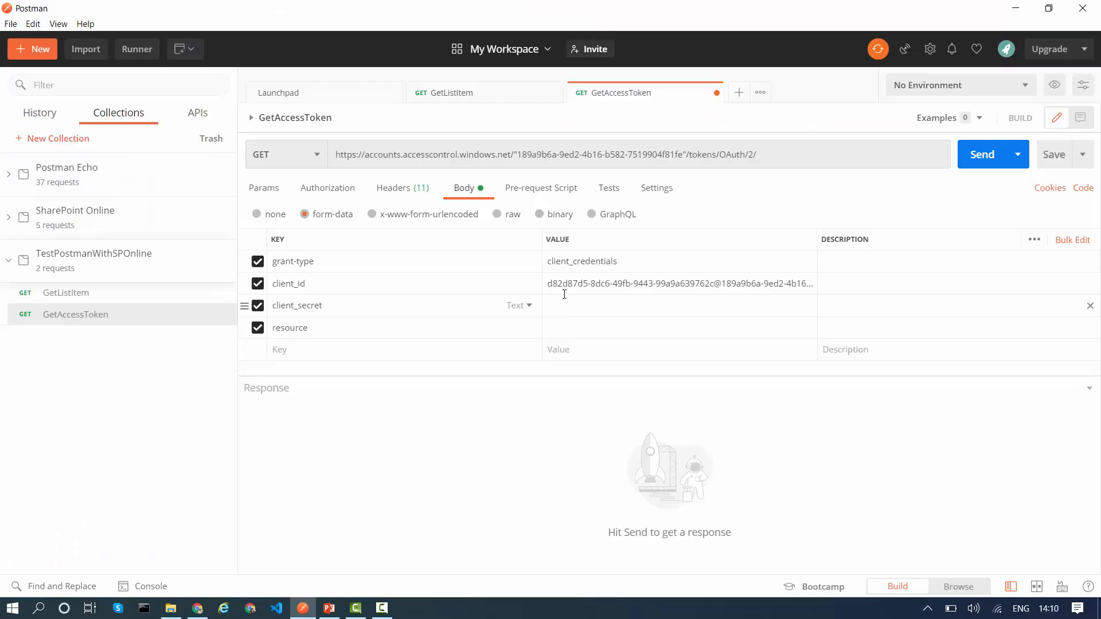
left_click(557, 306)
key("ctrl+v")
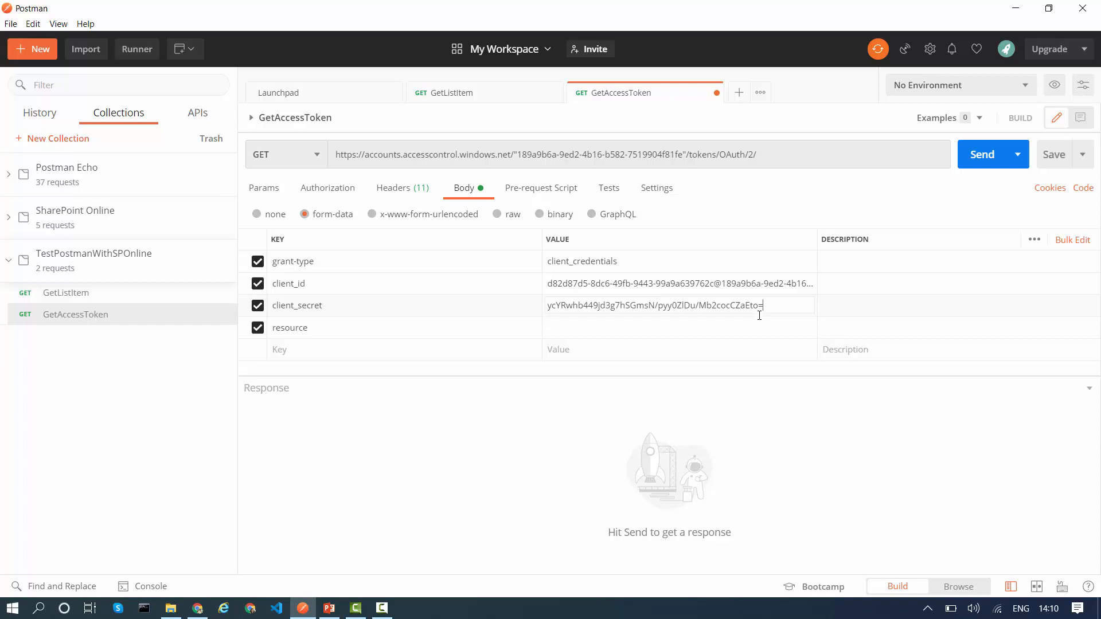
left_click(337, 608)
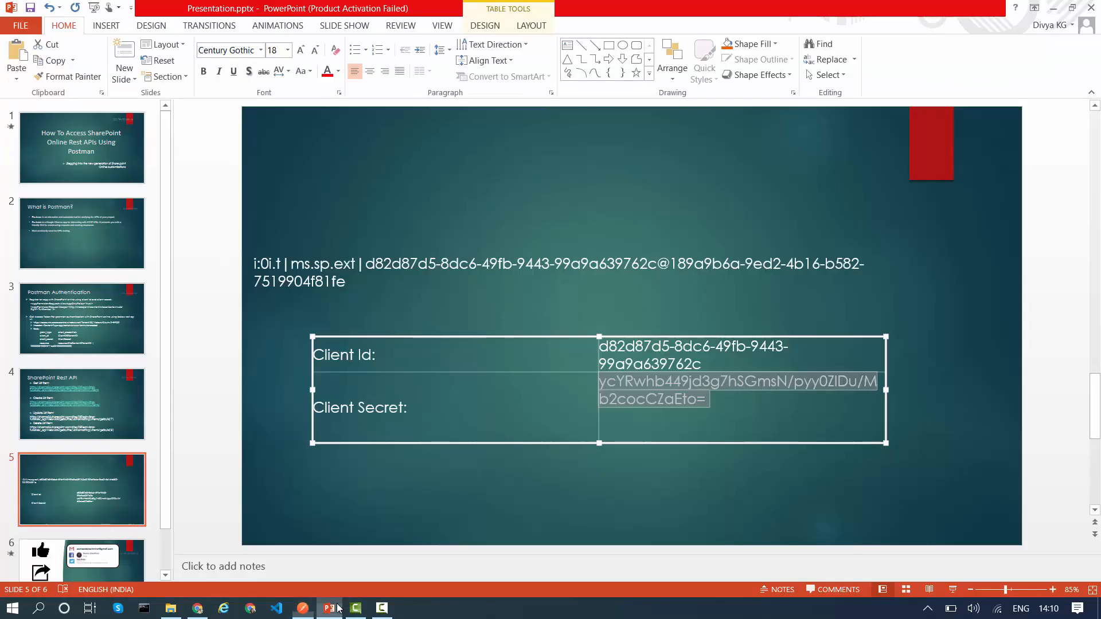
left_click(67, 322)
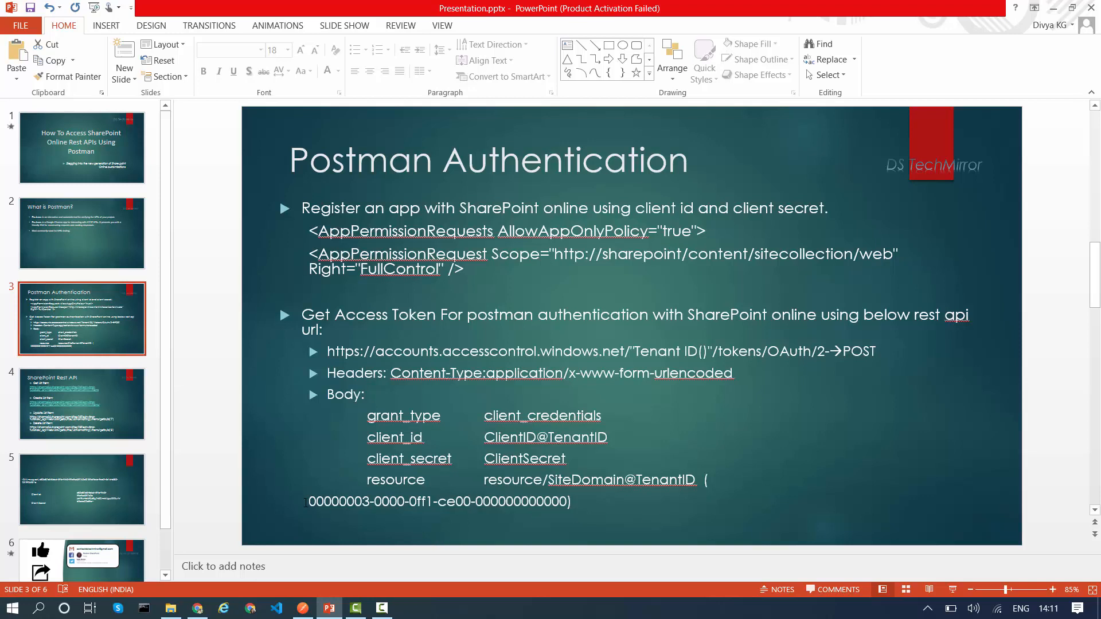
left_click(308, 503)
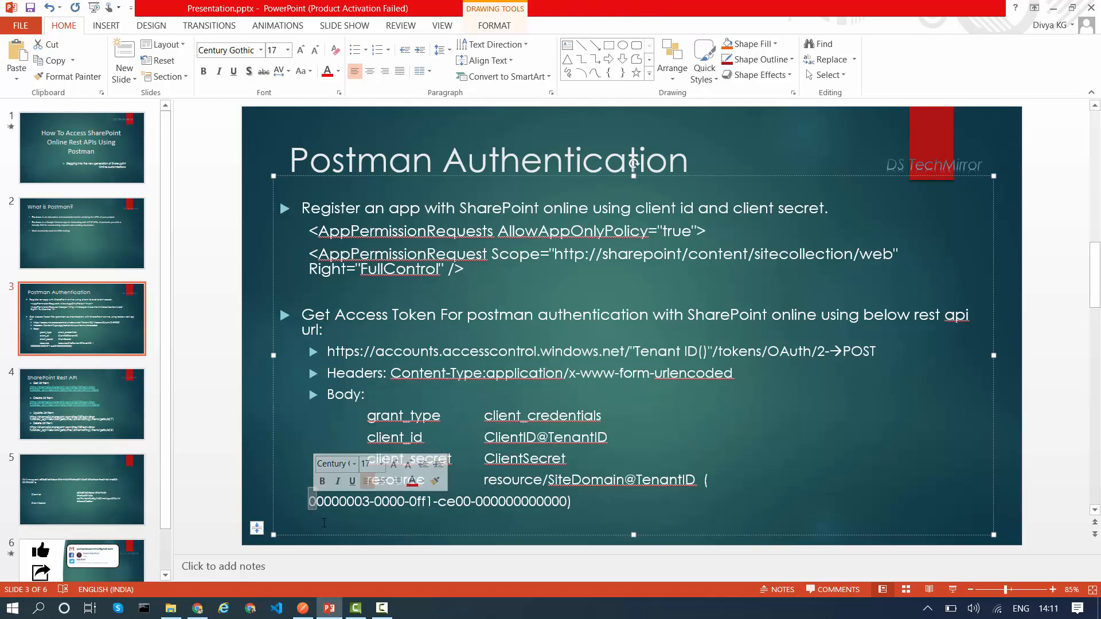
left_click_drag(308, 502, 560, 507)
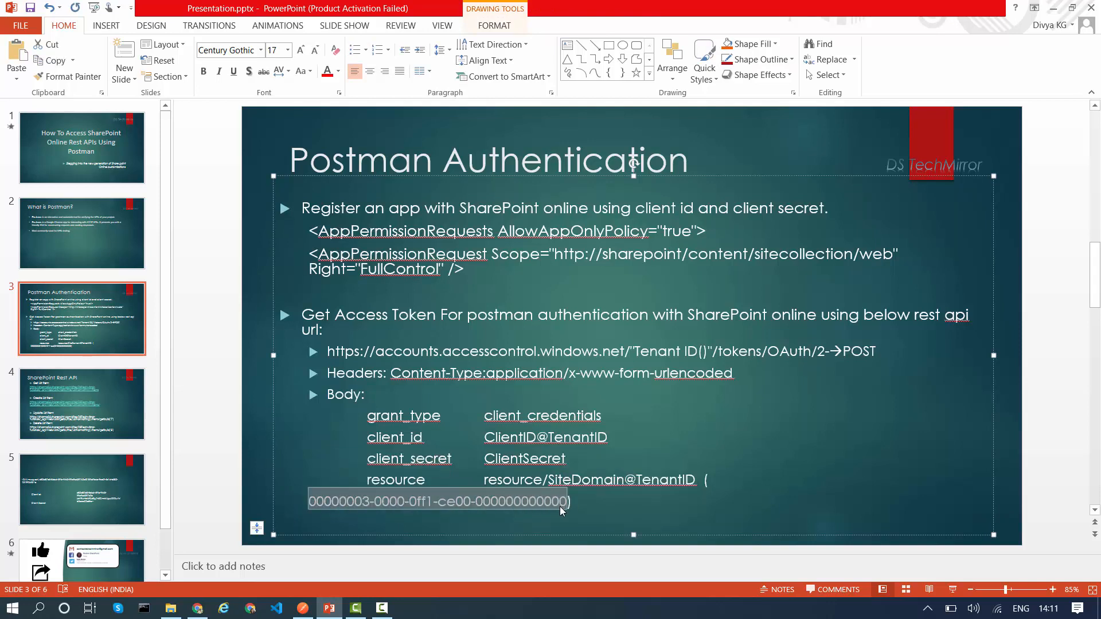
key("alt+Tab")
type("/")
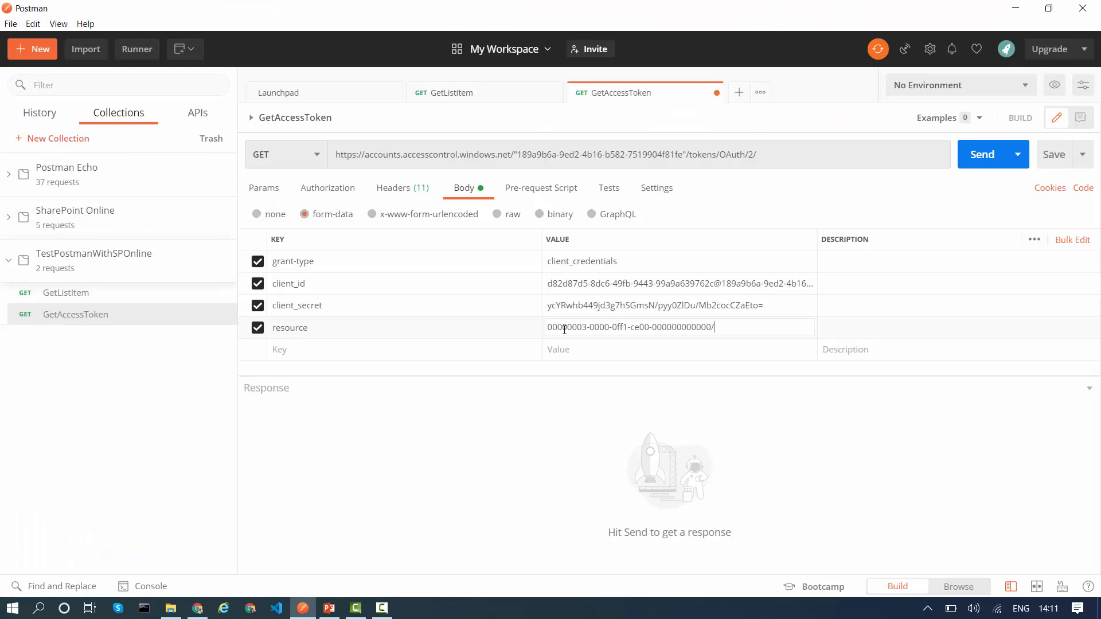
Check the resource format on the authentication slide and append the tenant's SharePoint site domain and a slash to the resource value.
key("alt+Tab")
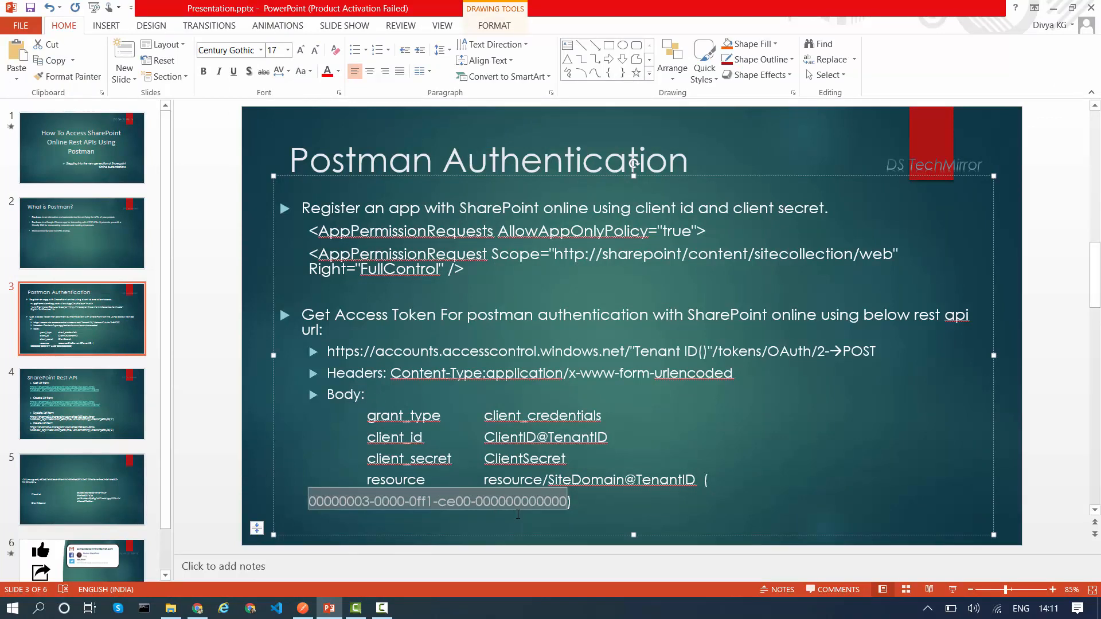
key("alt+Tab")
left_click(731, 328)
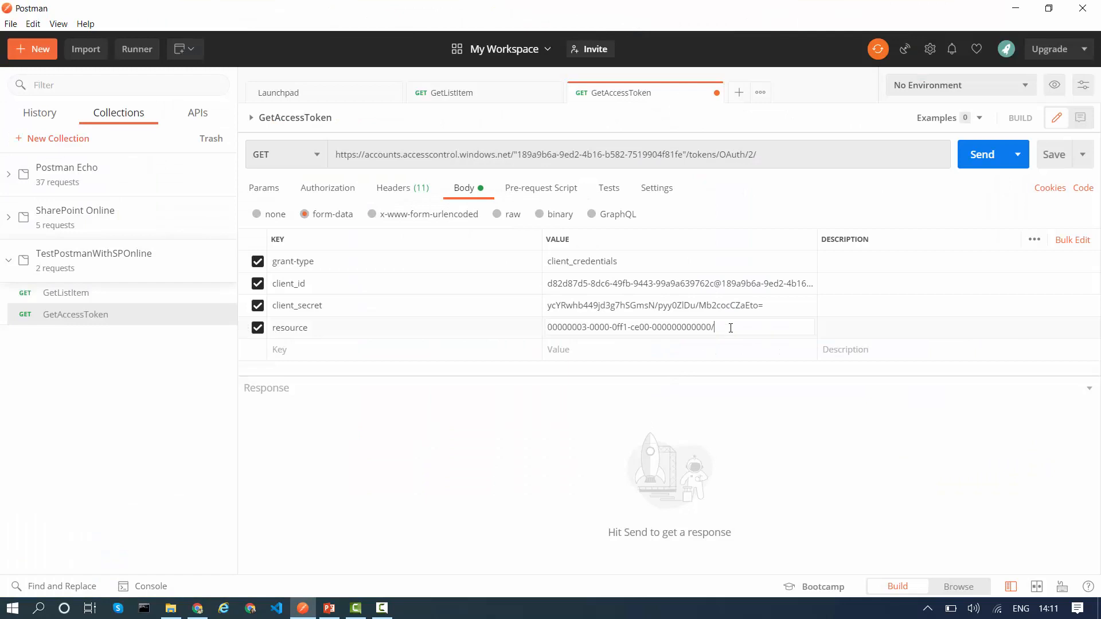
type("Sharma06.sharepoint.com/")
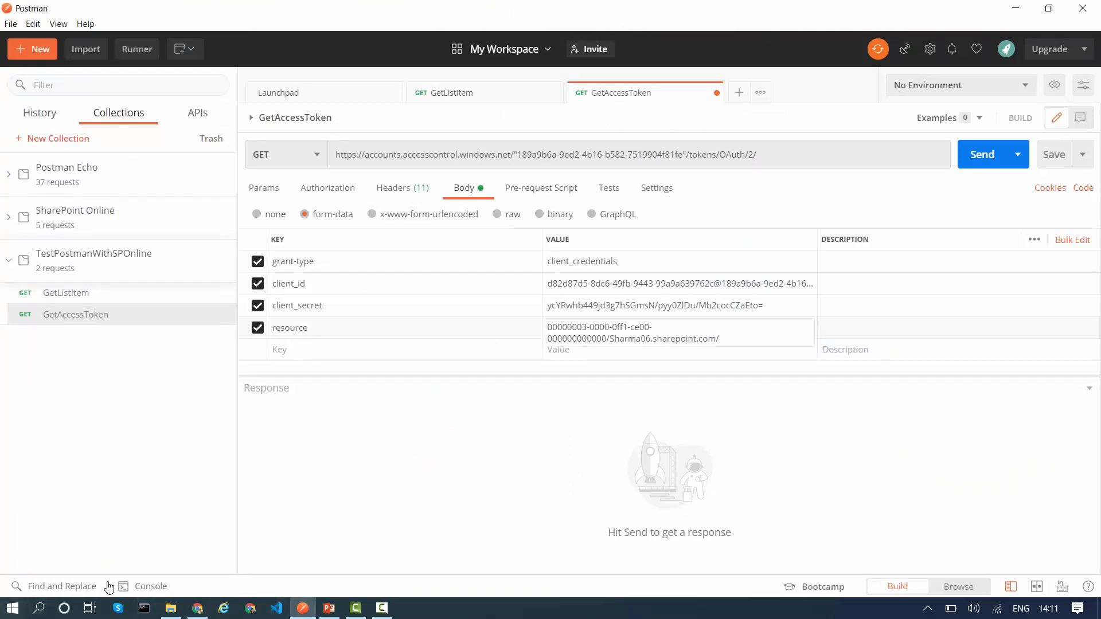
Check the site domain in the SharePoint page's address in Chrome and the resource format on the Postman Authentication slide in PowerPoint.
left_click(192, 609)
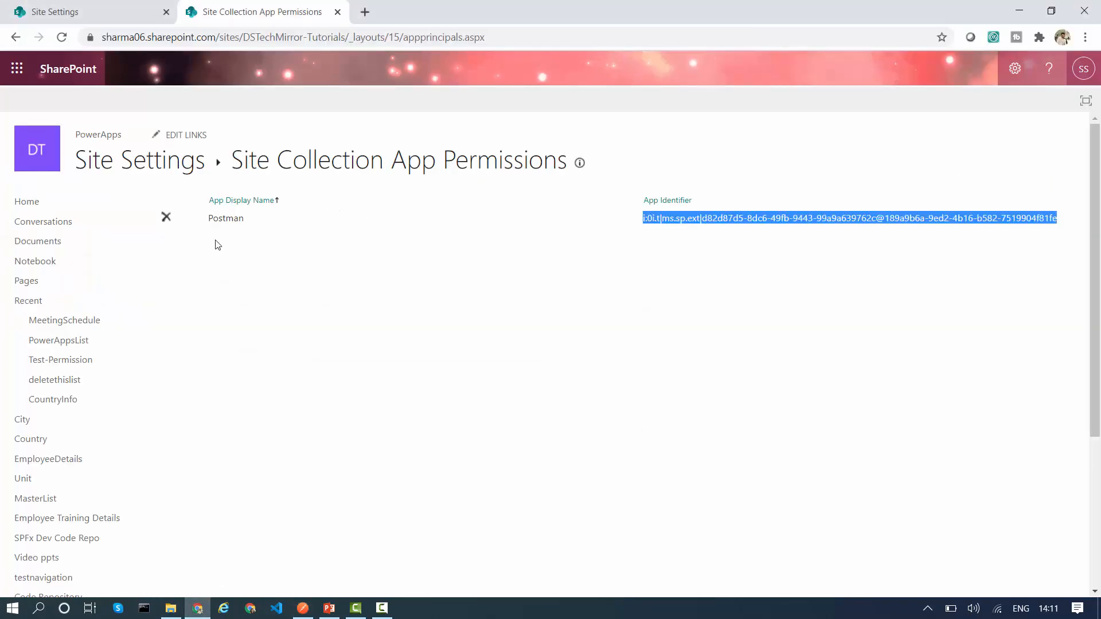
left_click(549, 32)
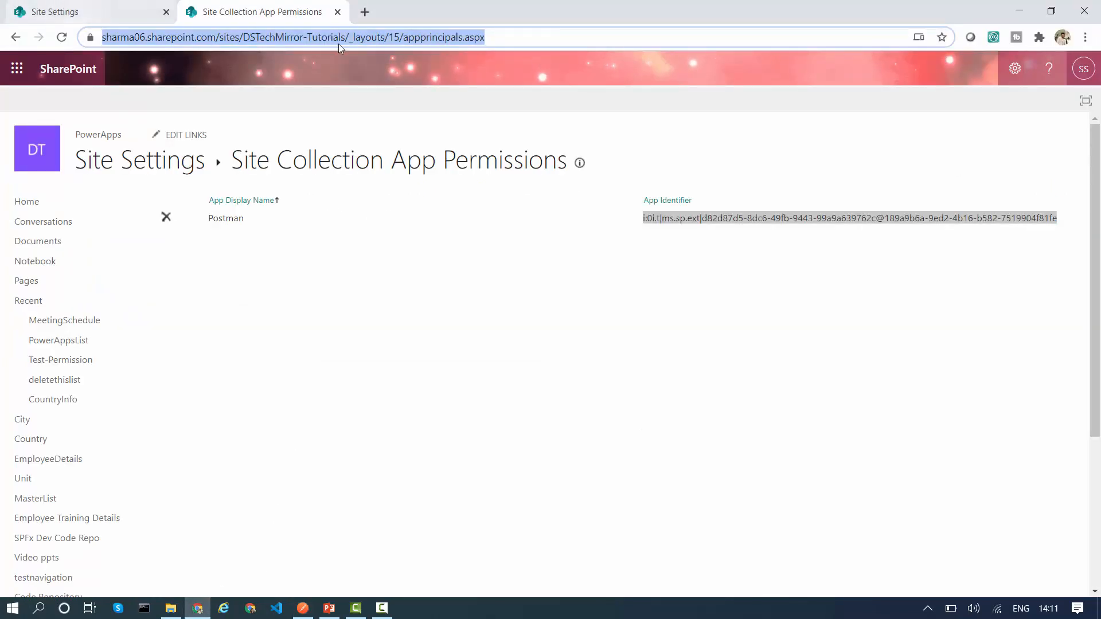
key("Home")
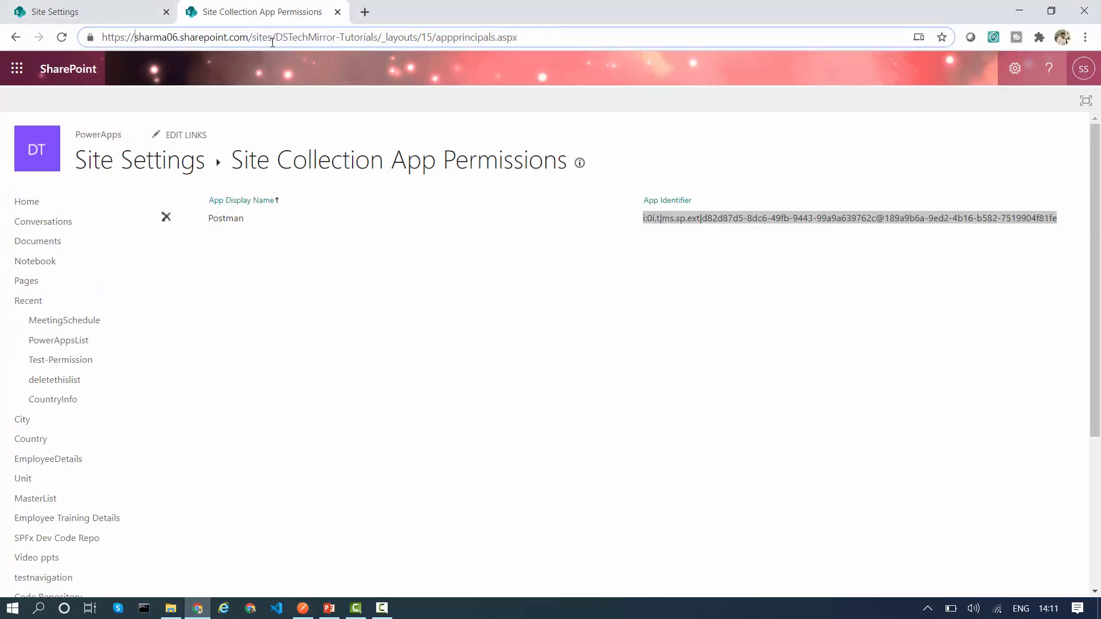
left_click(250, 38, "shift")
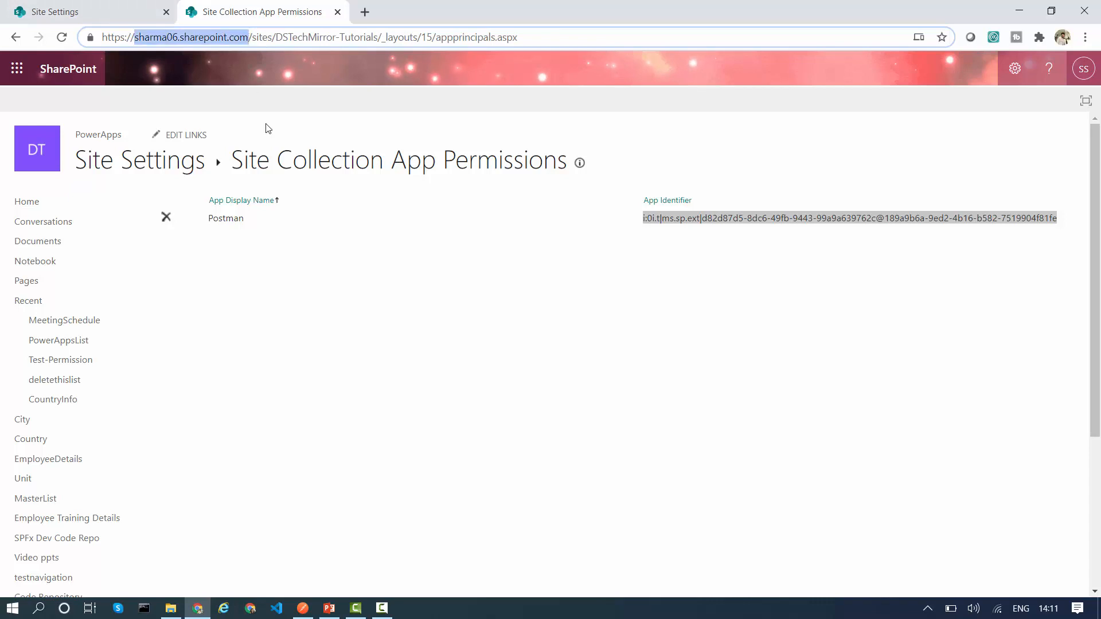
key("alt+Tab")
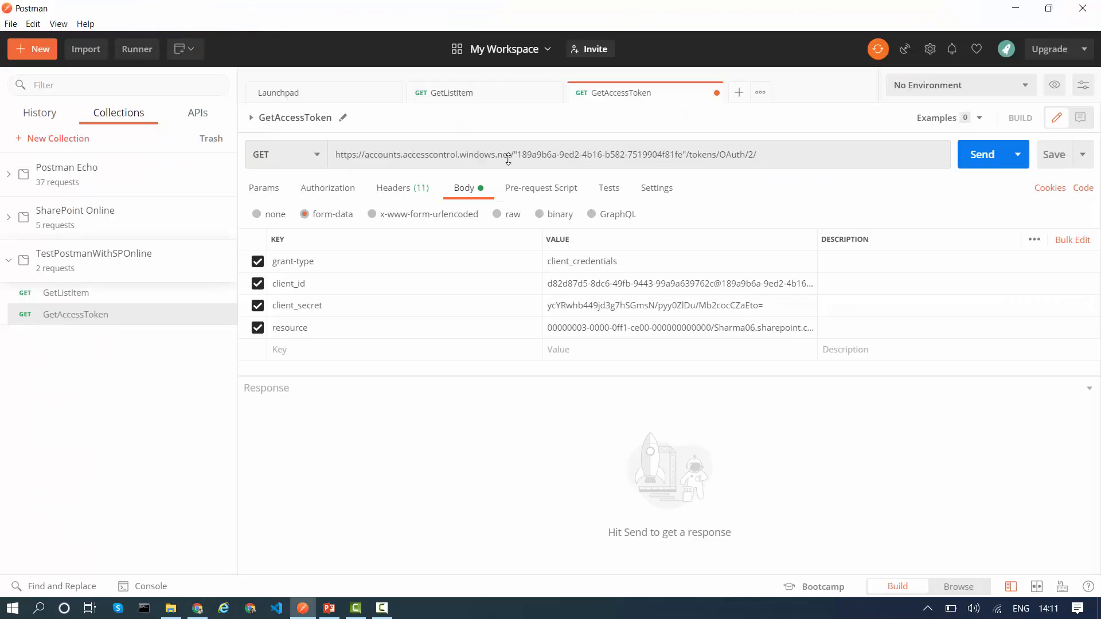
left_click(329, 607)
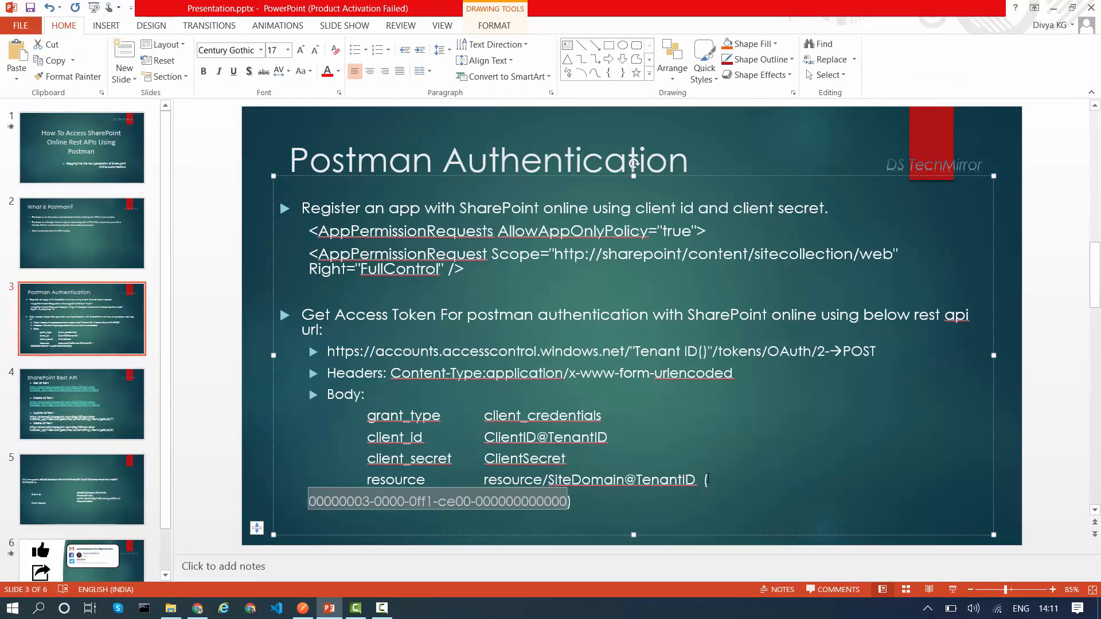
key("alt+Tab")
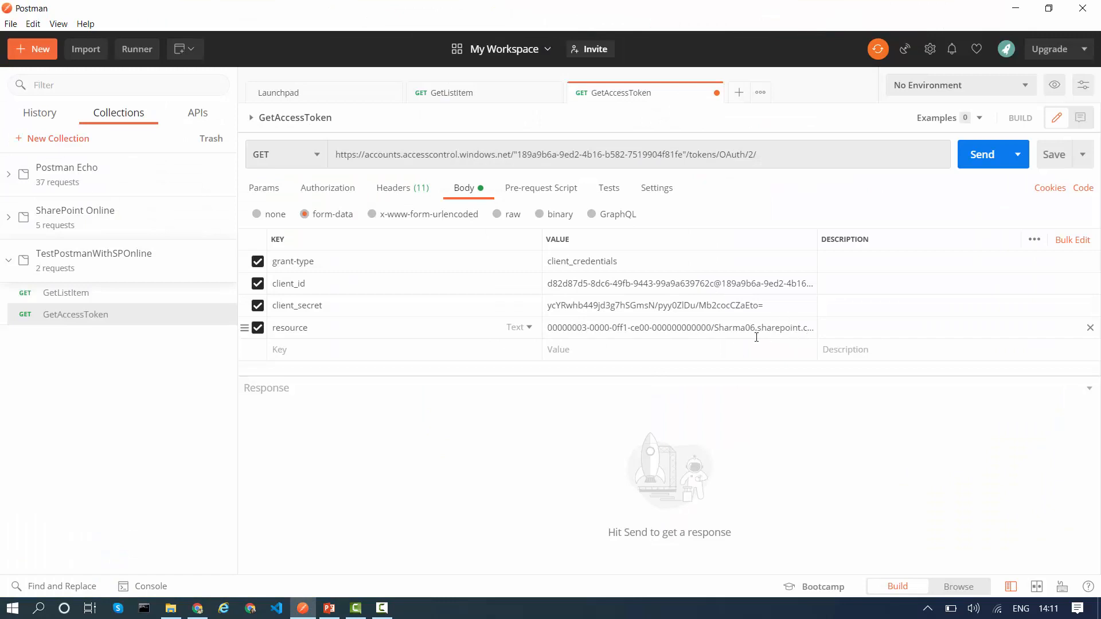
In Postman's bulk edit of the form-data, replace the resource value's trailing slash with @ and the tenant ID copied from client_id.
left_click(755, 333)
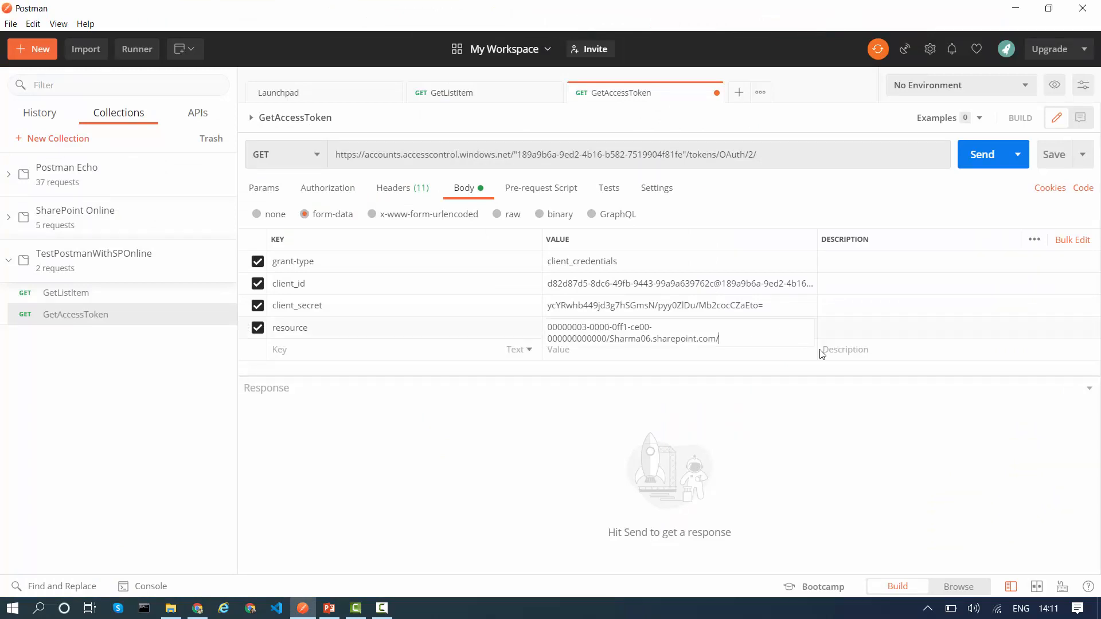
left_click(1072, 240)
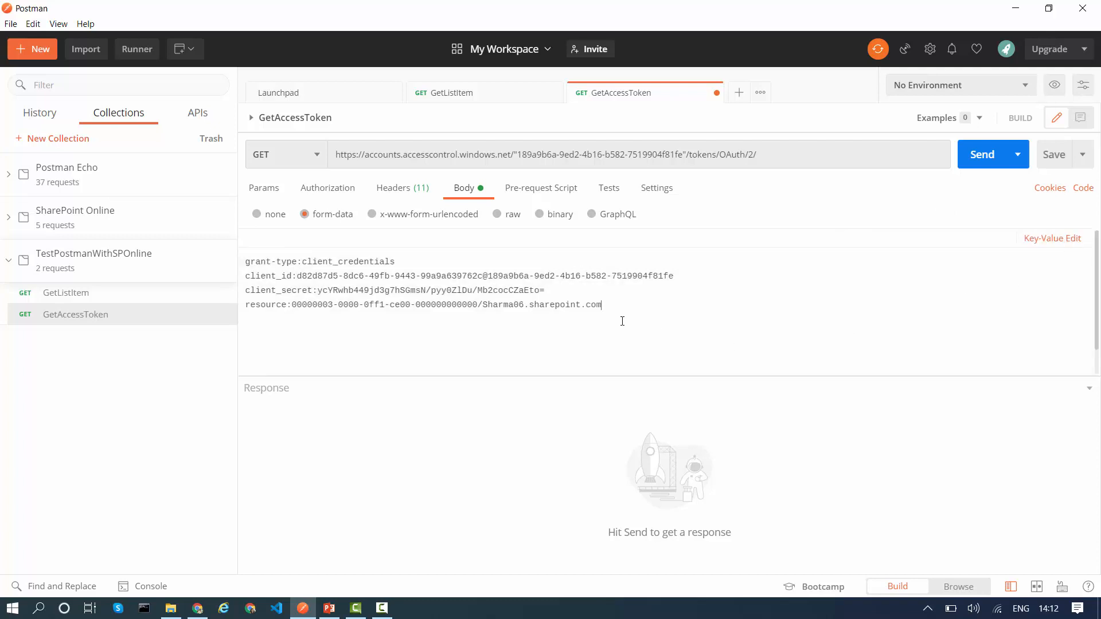
type("@")
left_click(488, 276)
left_click_drag(488, 276, 674, 278)
key("ctrl+c")
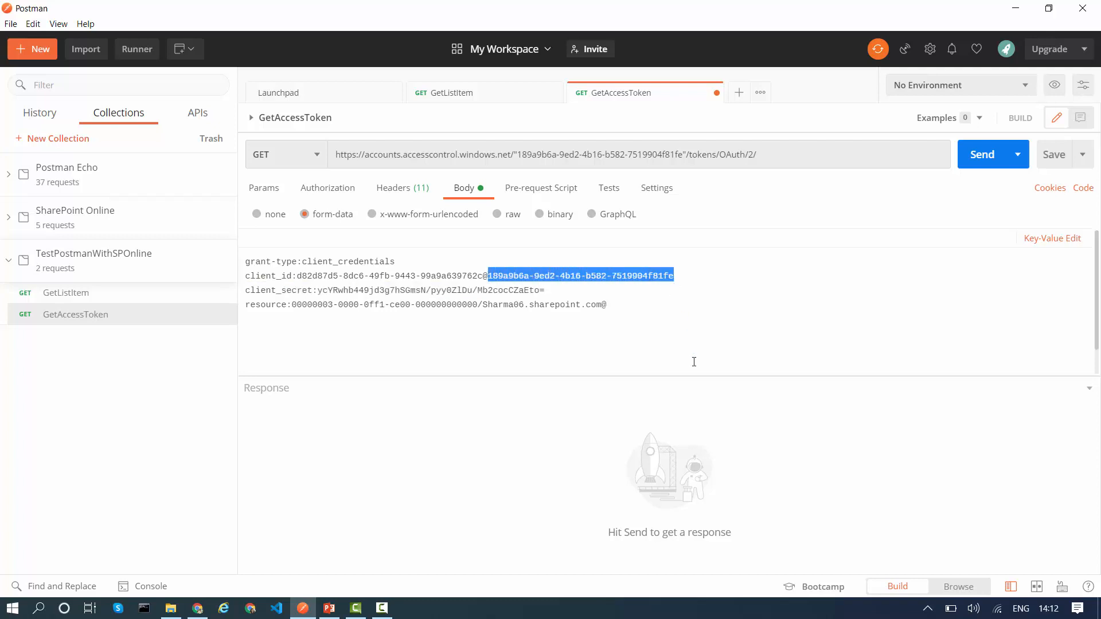
left_click(611, 307)
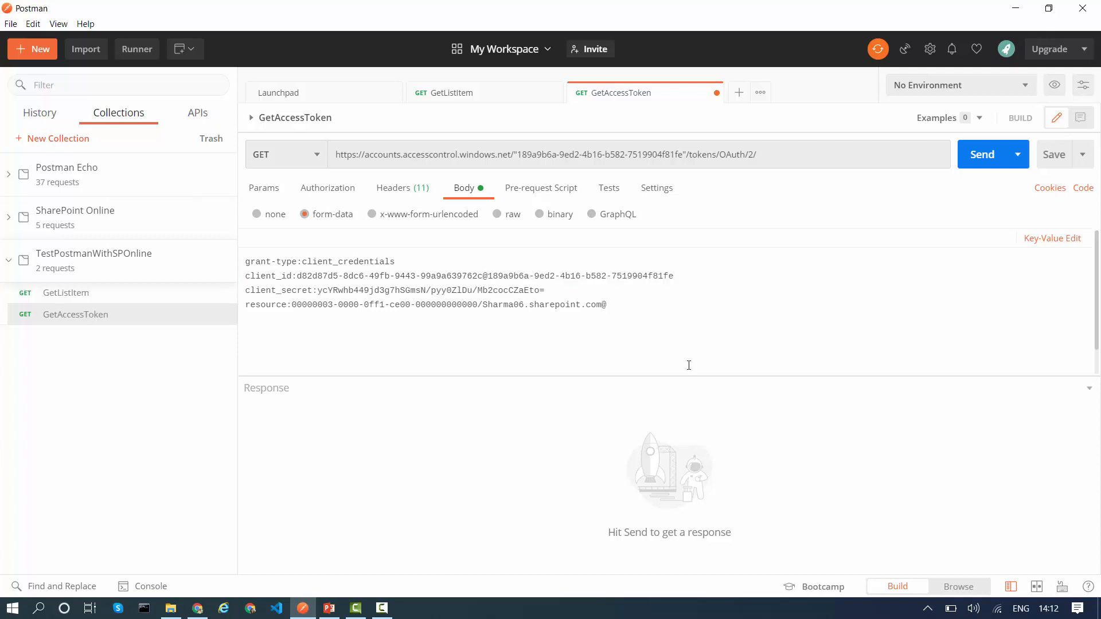
key("ctrl+v")
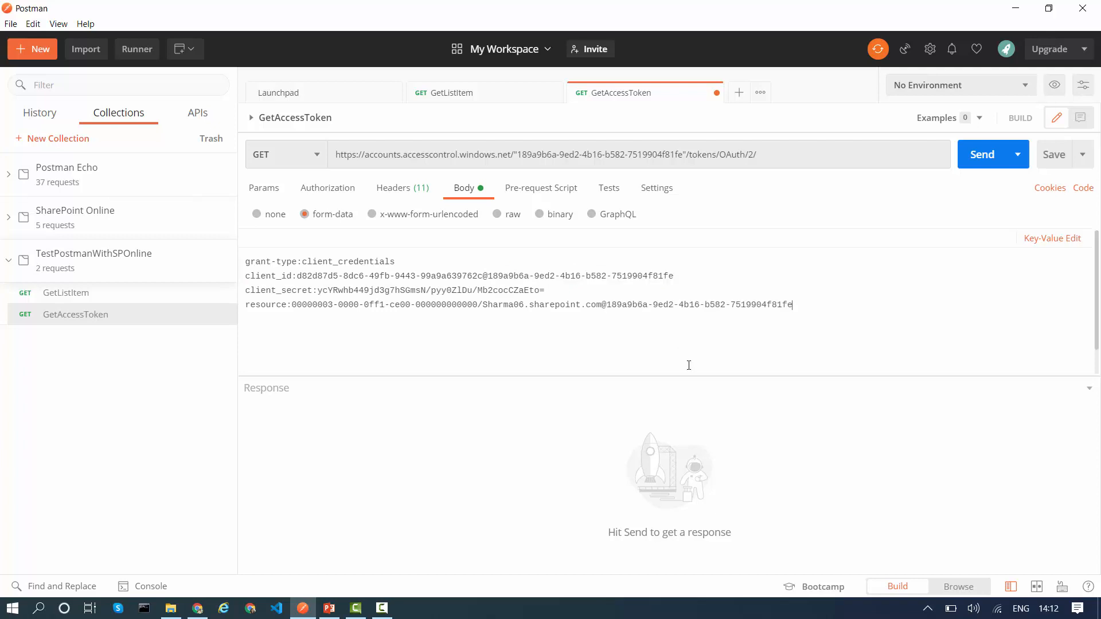
Return the form-data to key-value editing, then save and send the GetAccessToken request.
left_click(1053, 240)
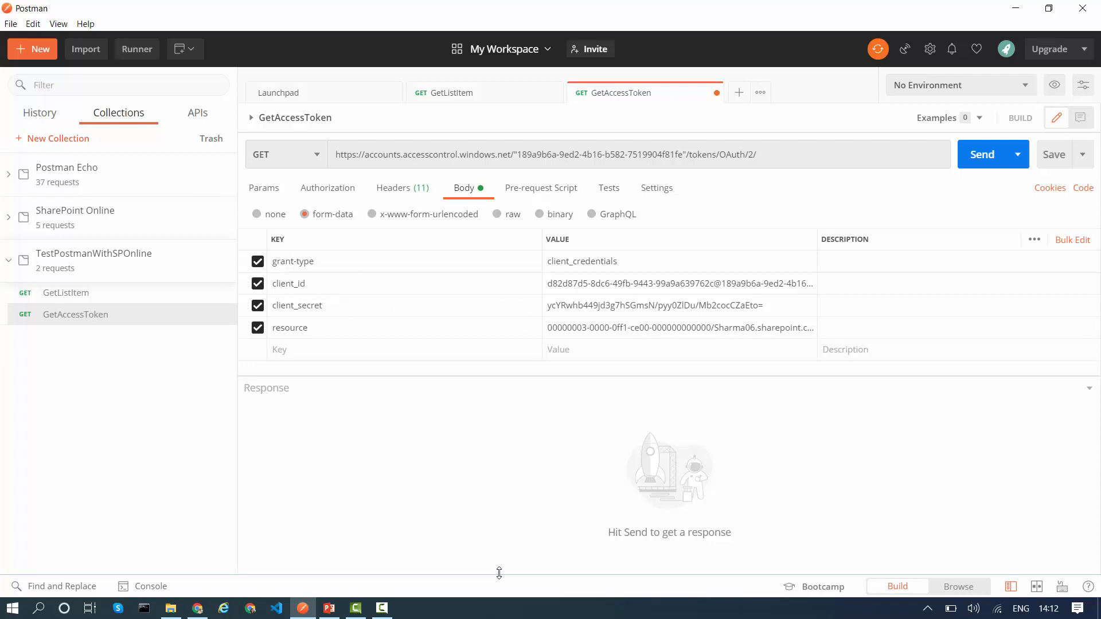
key("ctrl+s")
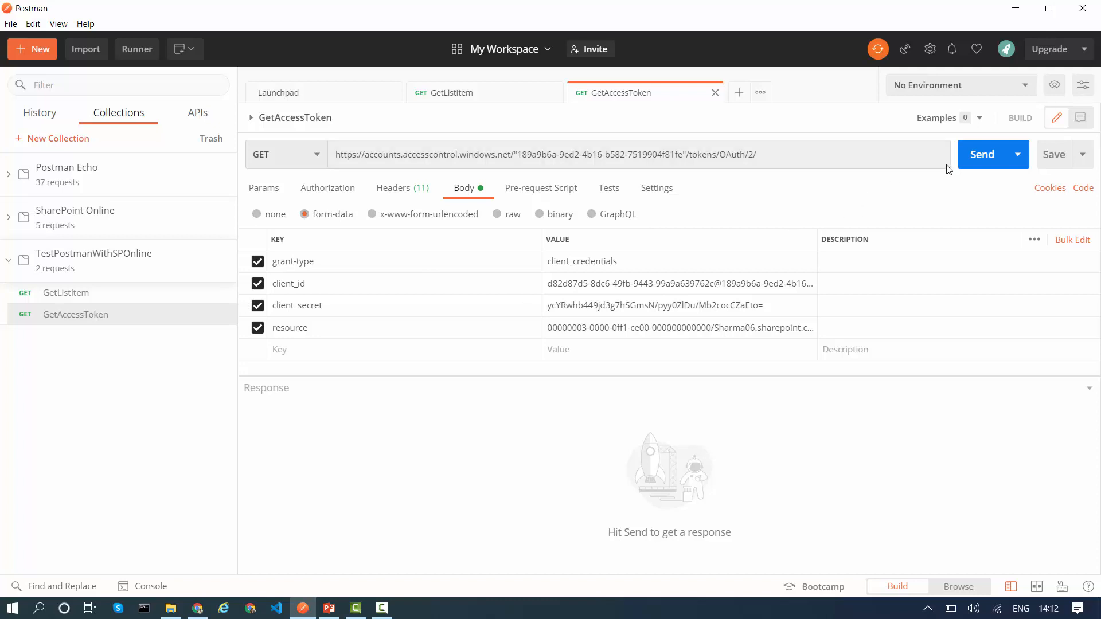
left_click(977, 159)
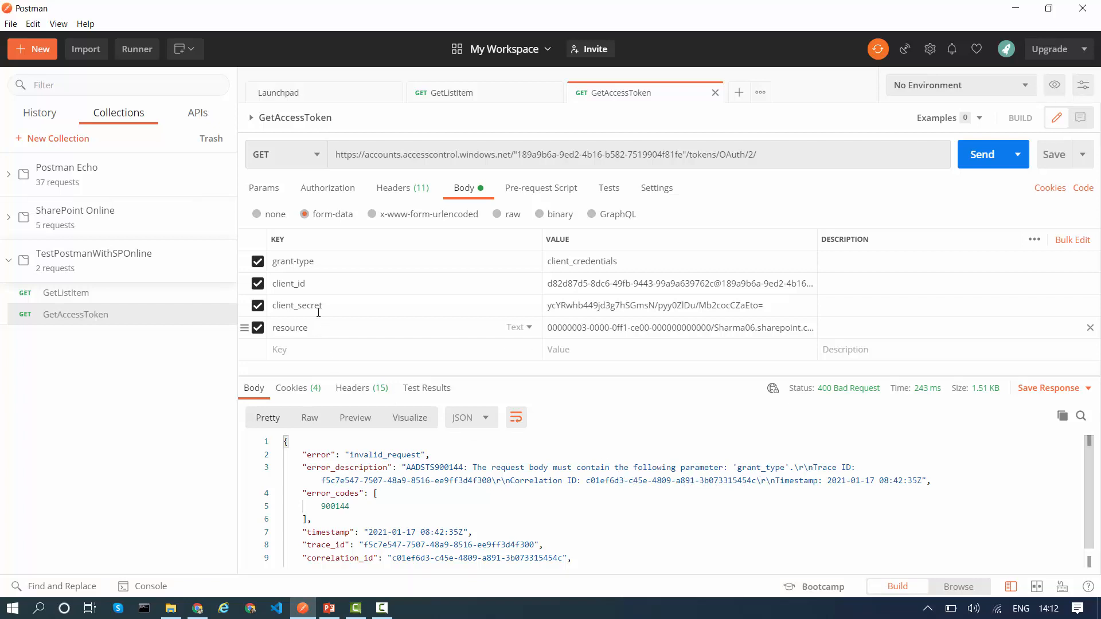
Rename the grant-type key to grant_type, then save and resend the GetAccessToken request.
left_click(305, 260)
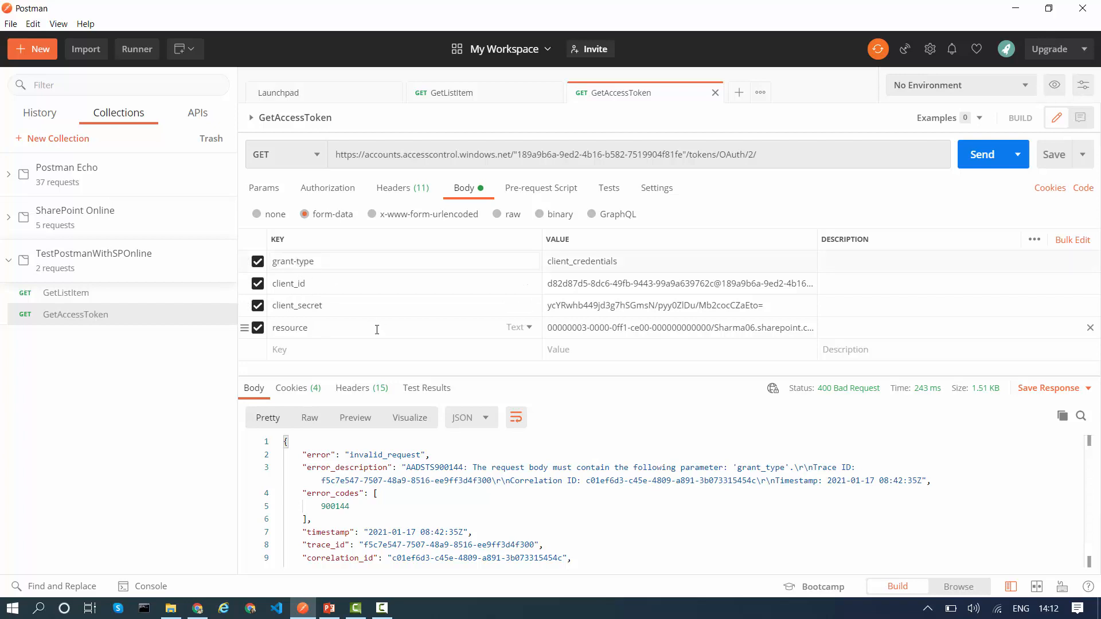
key("BackSpace")
type("_")
key("ctrl+s")
left_click(982, 155)
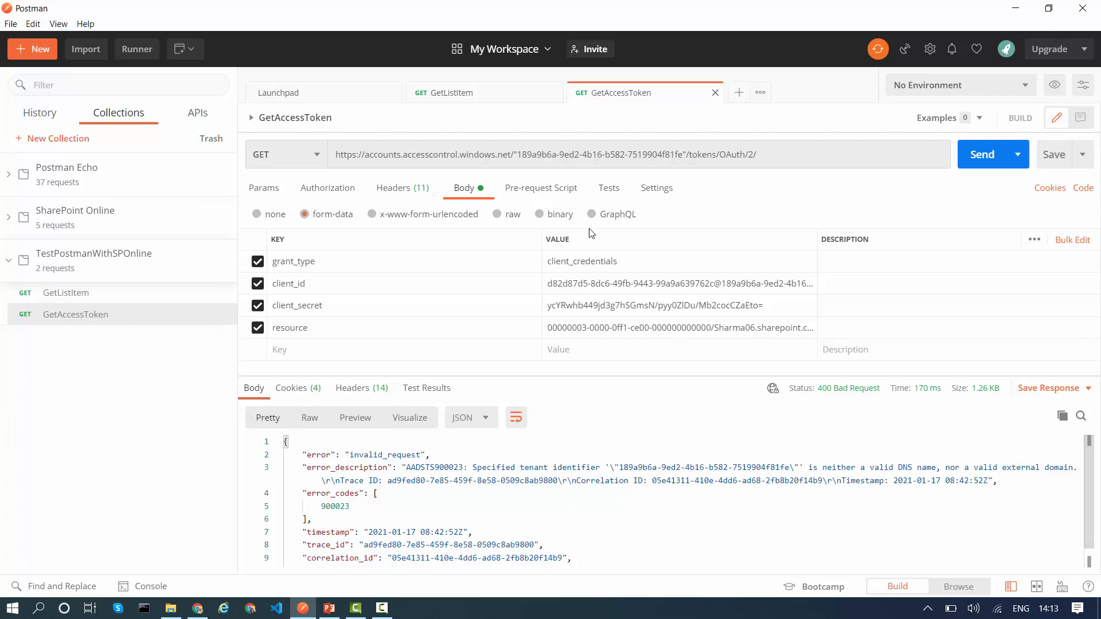
Remove the quotation marks around the tenant ID in the request URL, then save, resend and check the response status.
left_click(517, 153)
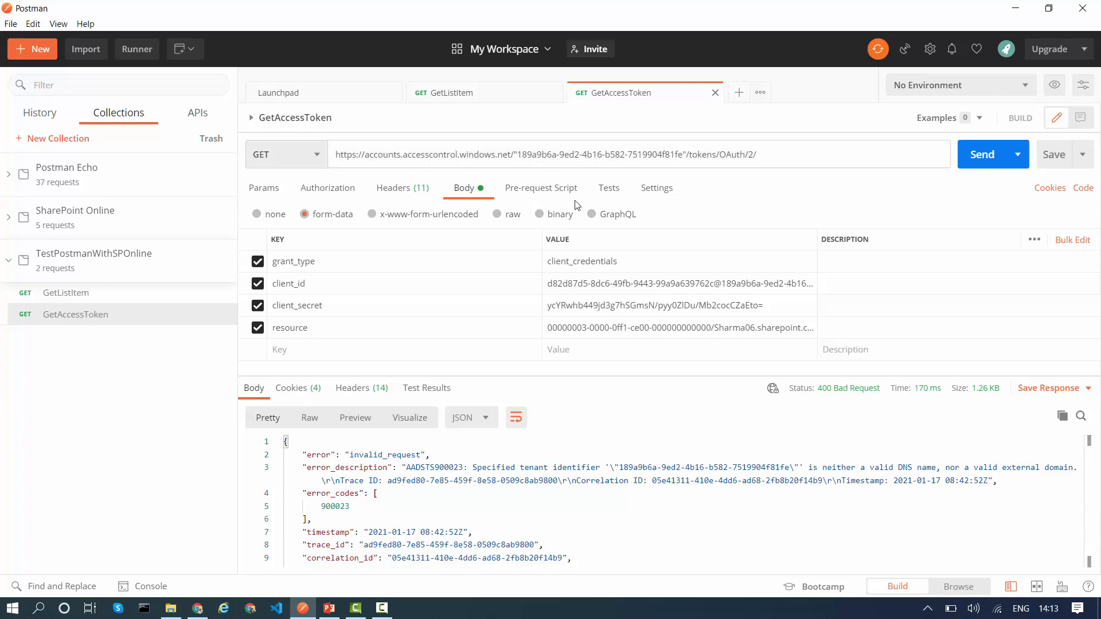
key("BackSpace")
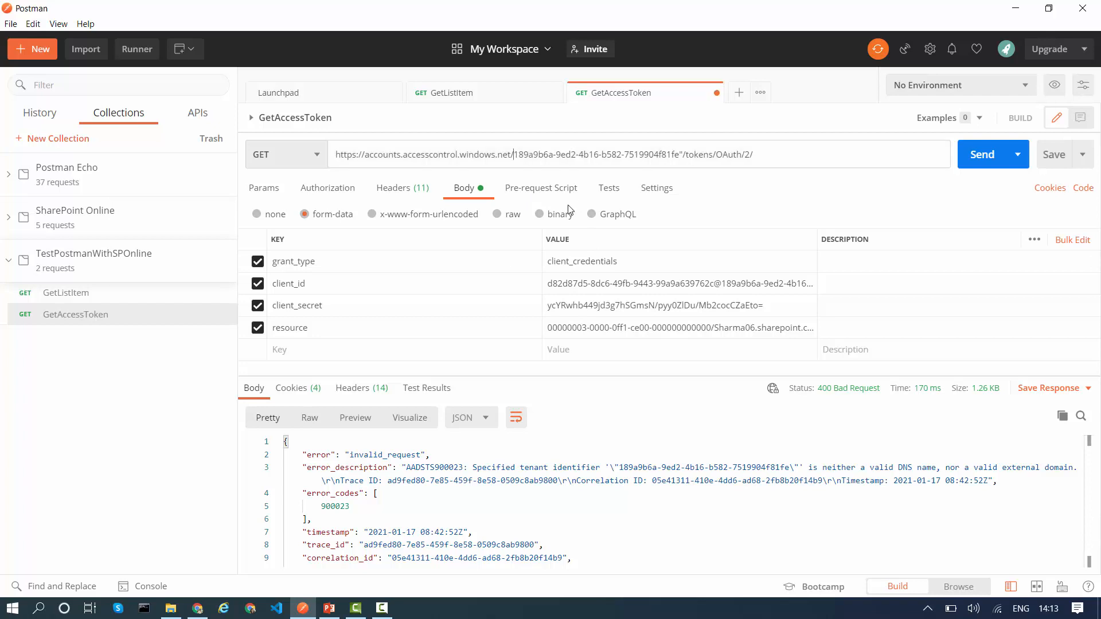
left_click(684, 153)
key("BackSpace")
key("ctrl+s")
left_click(982, 158)
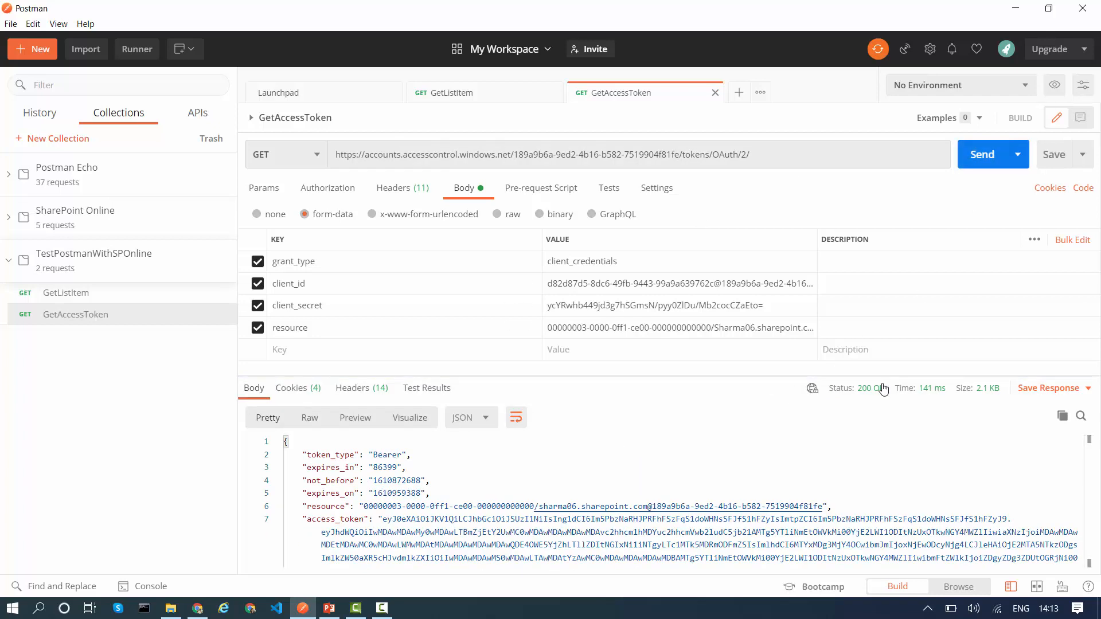
mouse_move(883, 390)
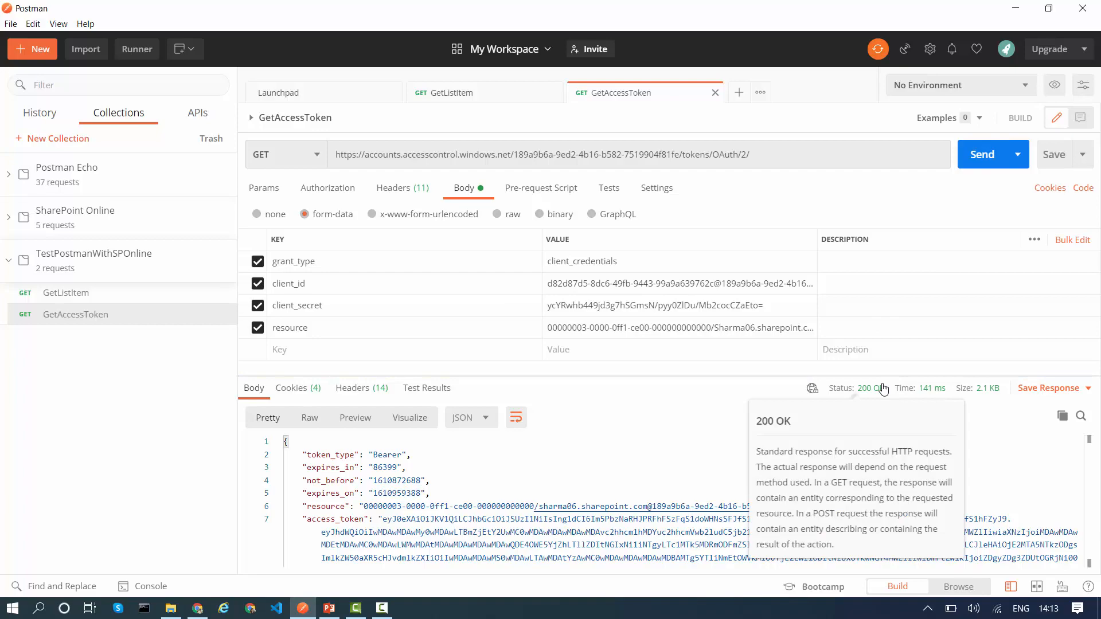
On the Postman Authentication slide in PowerPoint, append an arrow and "appregnew" to the bullet about registering an app.
left_click(329, 608)
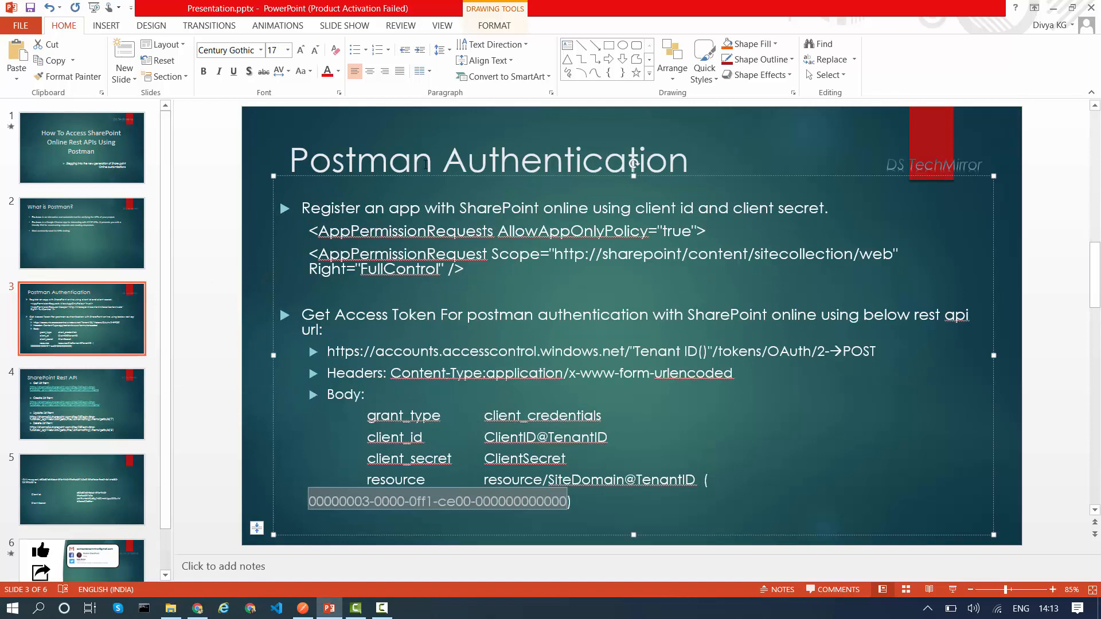
left_click(854, 208)
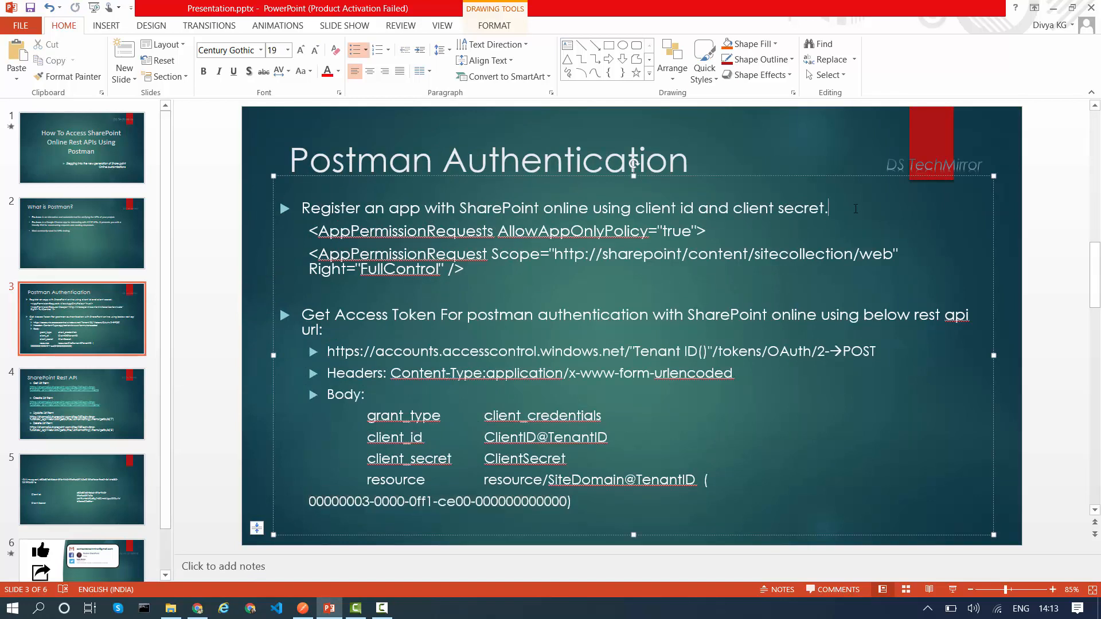
type("---> ap")
type("p re")
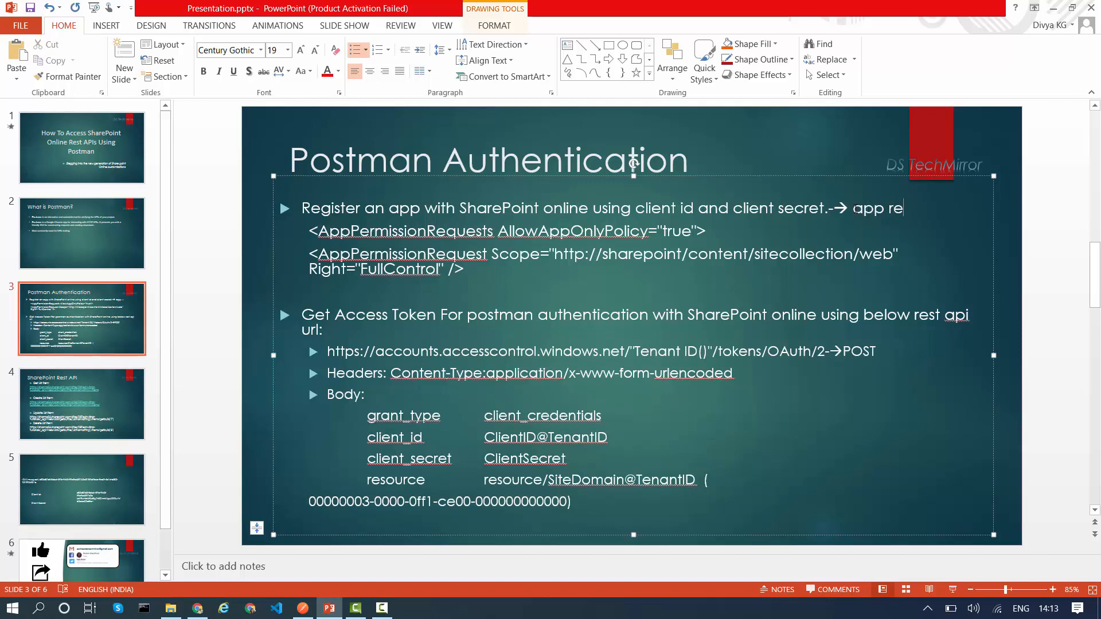
key("BackSpace")
key("BackSpace")
type("regnew")
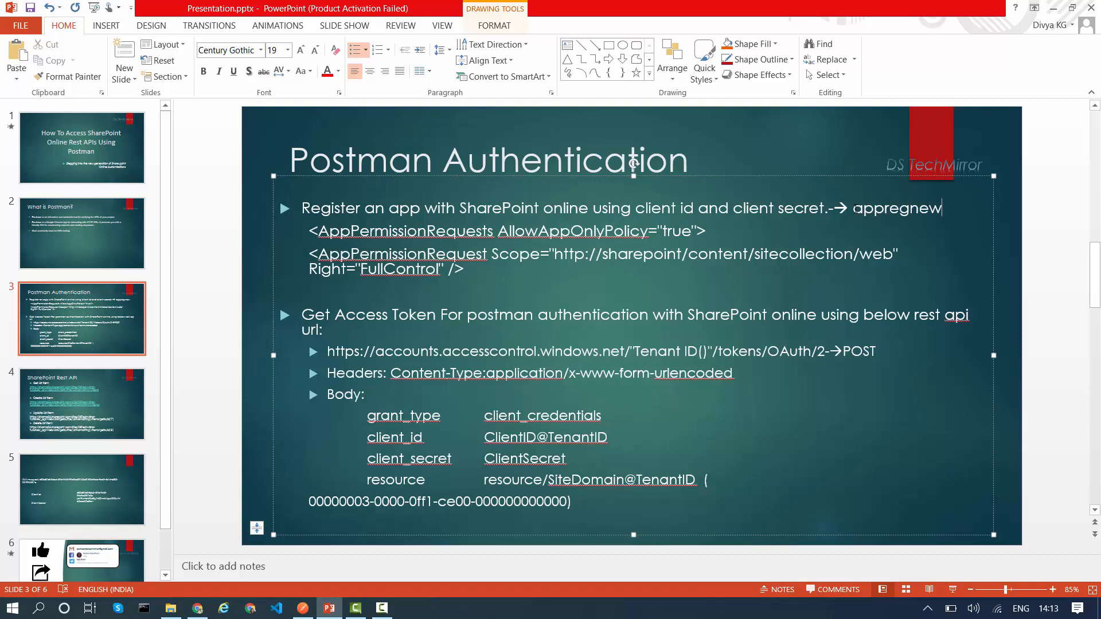
Add a new bullet starting with "app" below the app registration bullet.
key("Return")
type("app")
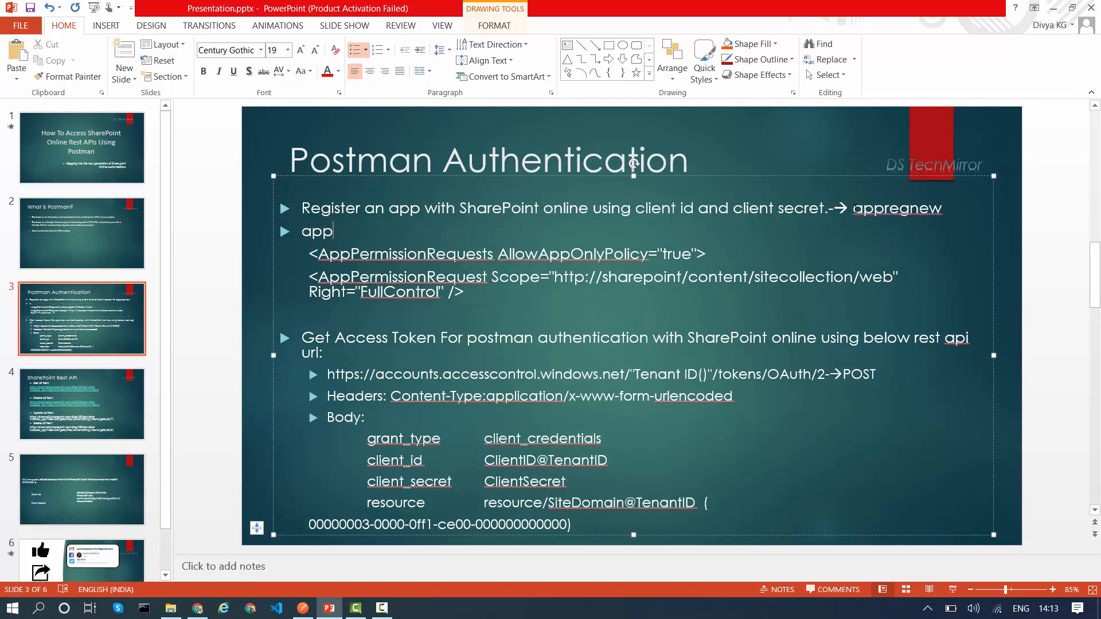